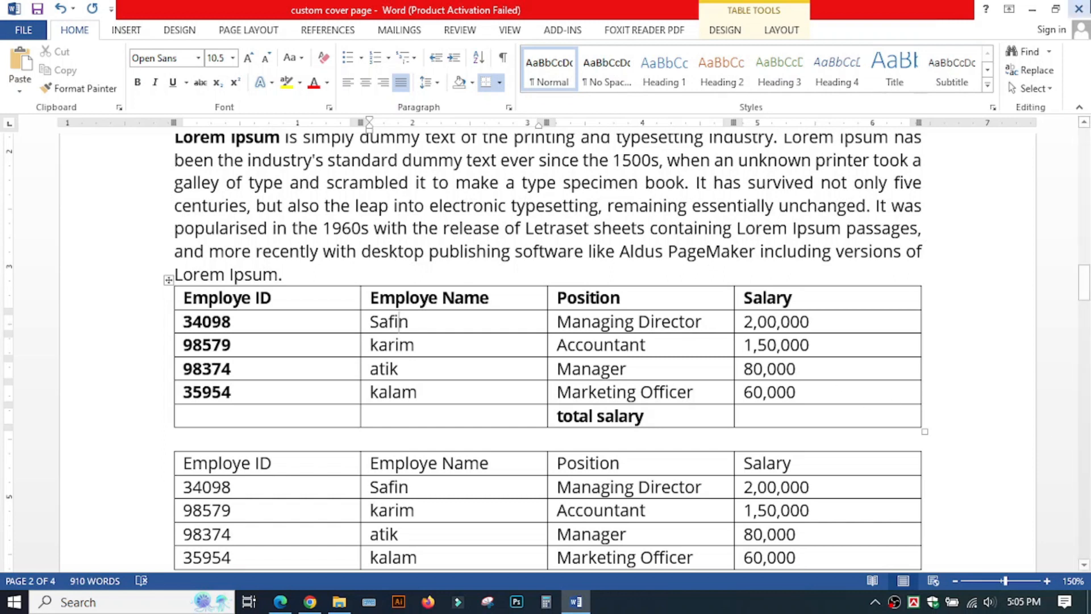
# Insert a blank row directly above the Accountant's row in the first employee table.
pyautogui.click(781, 30)
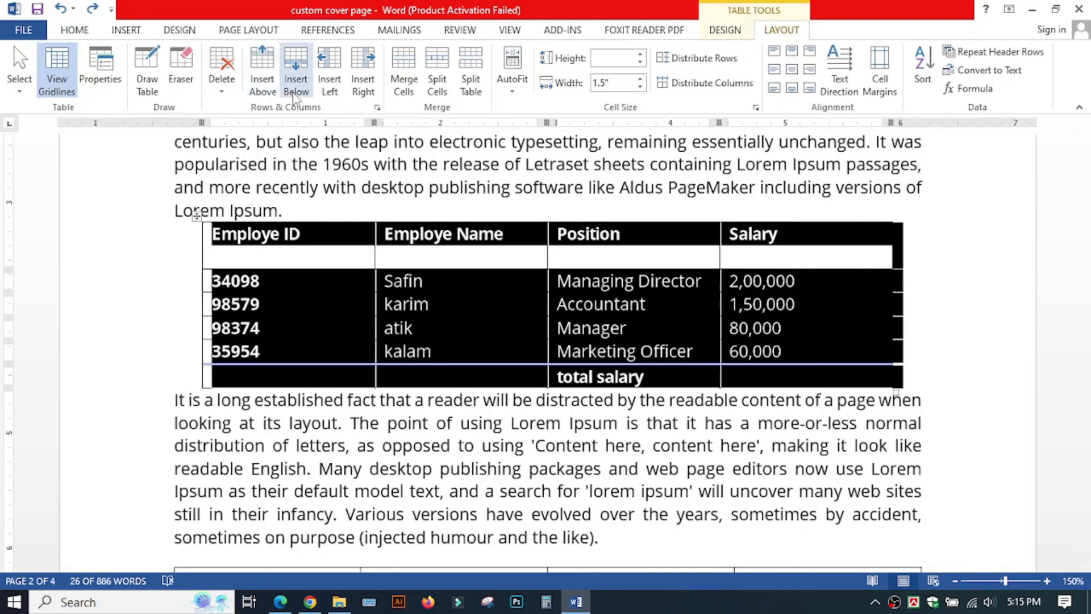
pyautogui.click(387, 266)
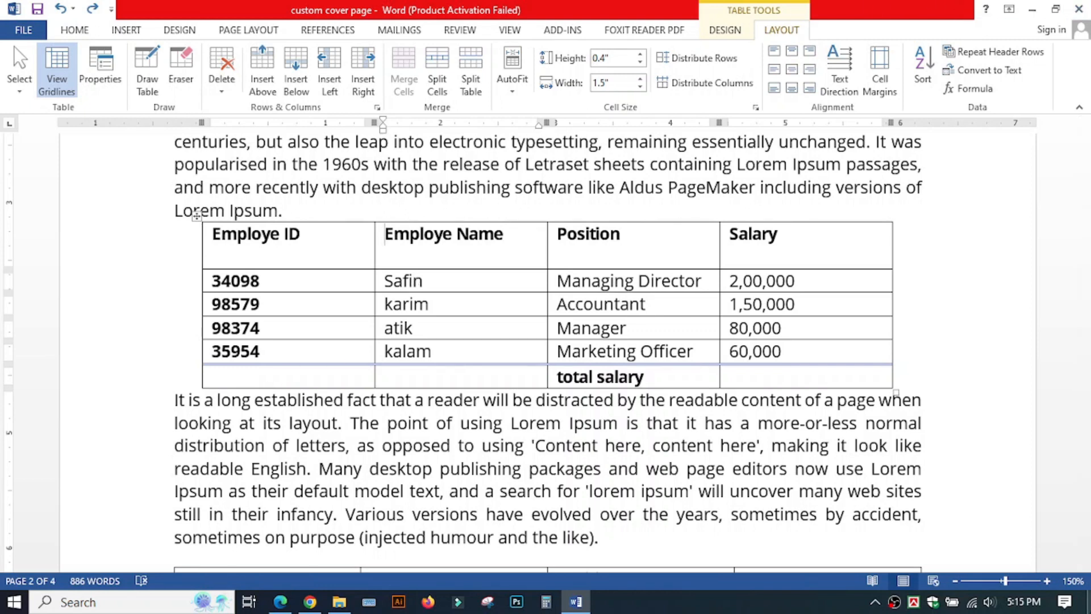
pyautogui.click(289, 303)
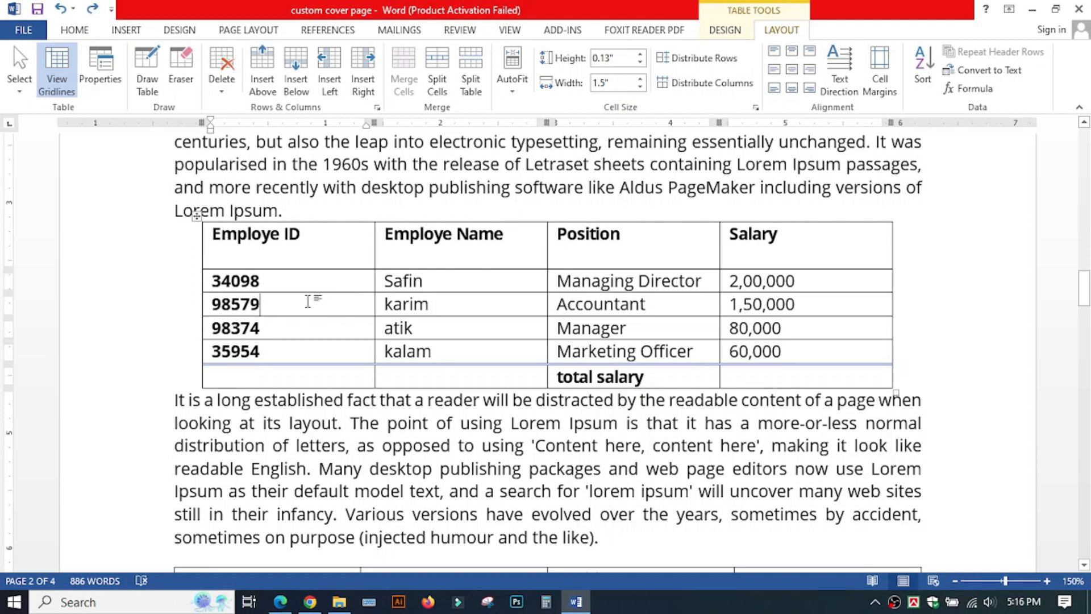
pyautogui.click(267, 71)
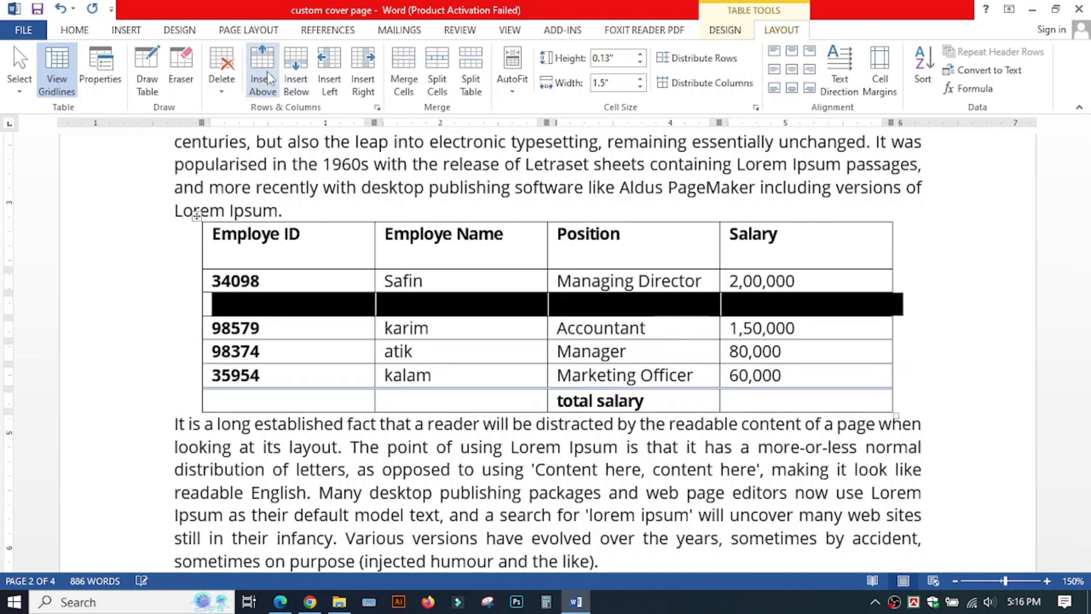
# Insert a blank row directly below the Accountant's row.
pyautogui.click(341, 323)
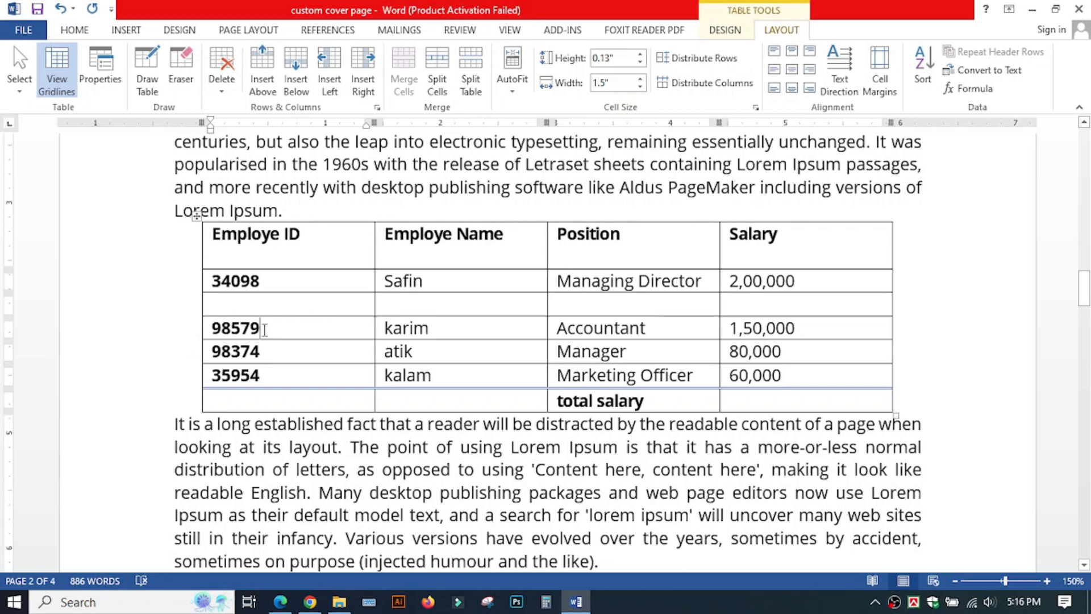
pyautogui.moveTo(263, 330); pyautogui.dragTo(458, 326)
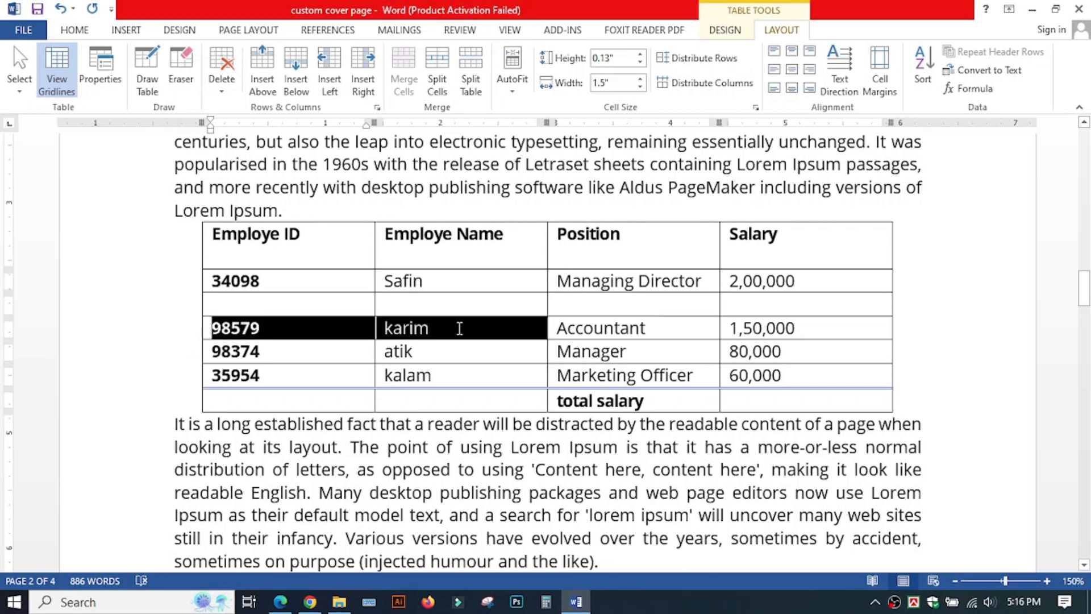
pyautogui.click(296, 335)
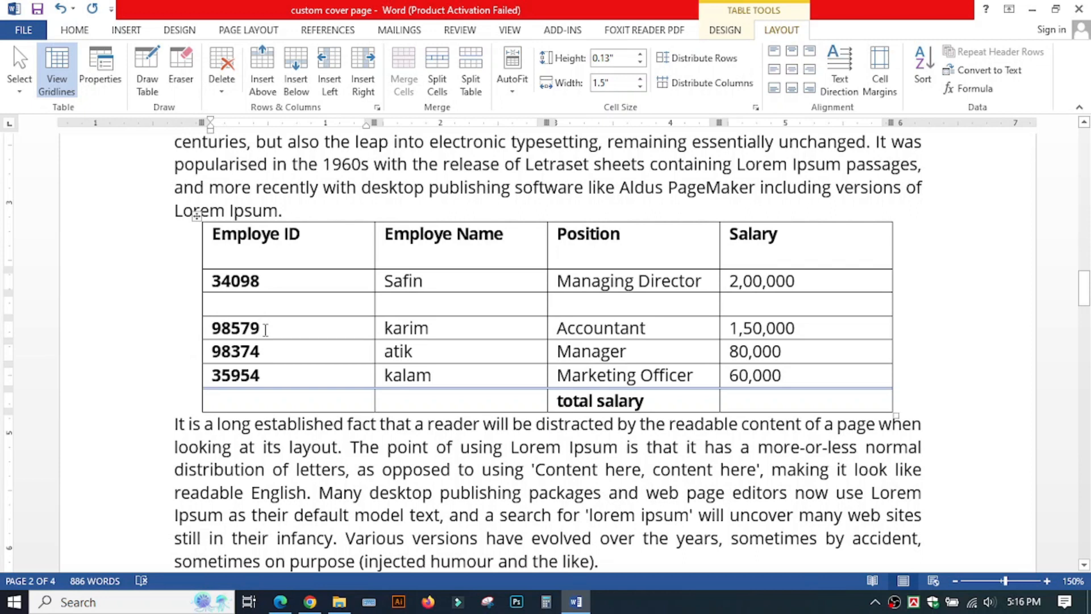
pyautogui.click(295, 83)
pyautogui.click(250, 328)
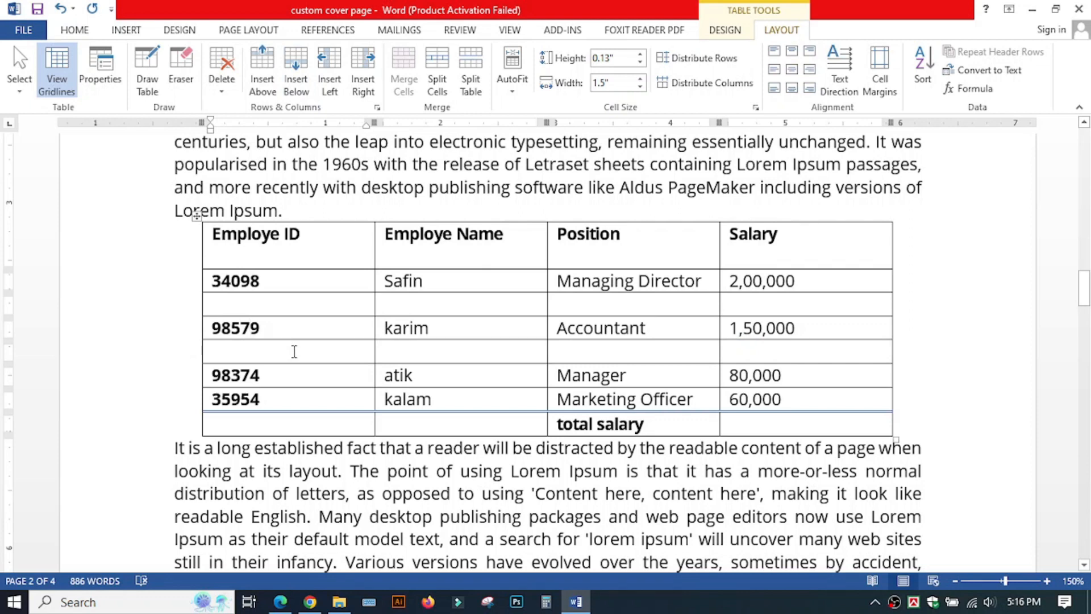
# Insert one blank column to the right of the Employe Name column and another to its left.
pyautogui.click(431, 328)
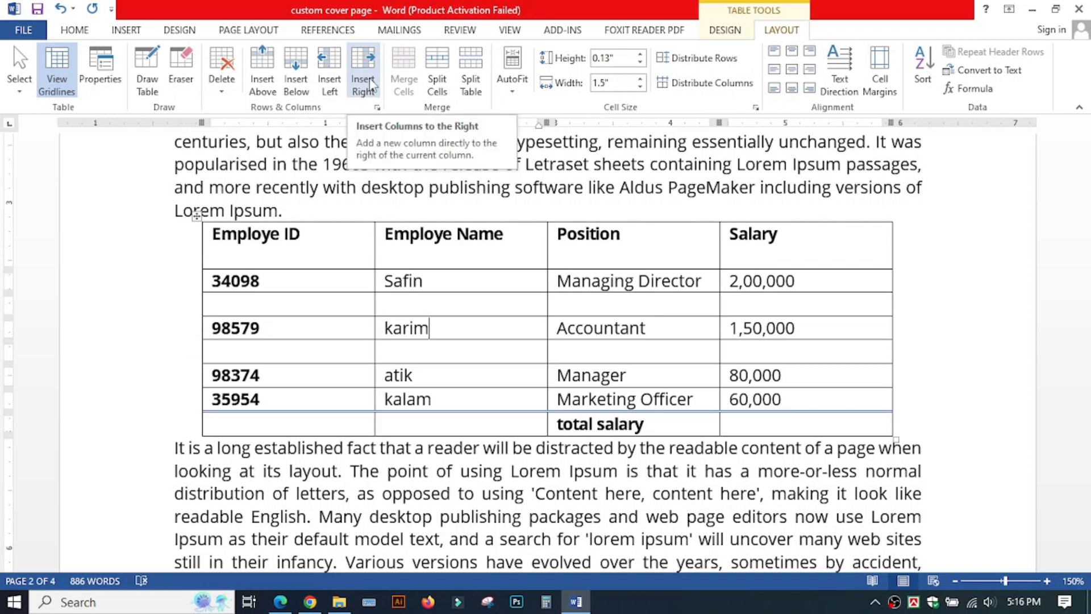
pyautogui.moveTo(436, 328); pyautogui.dragTo(385, 329)
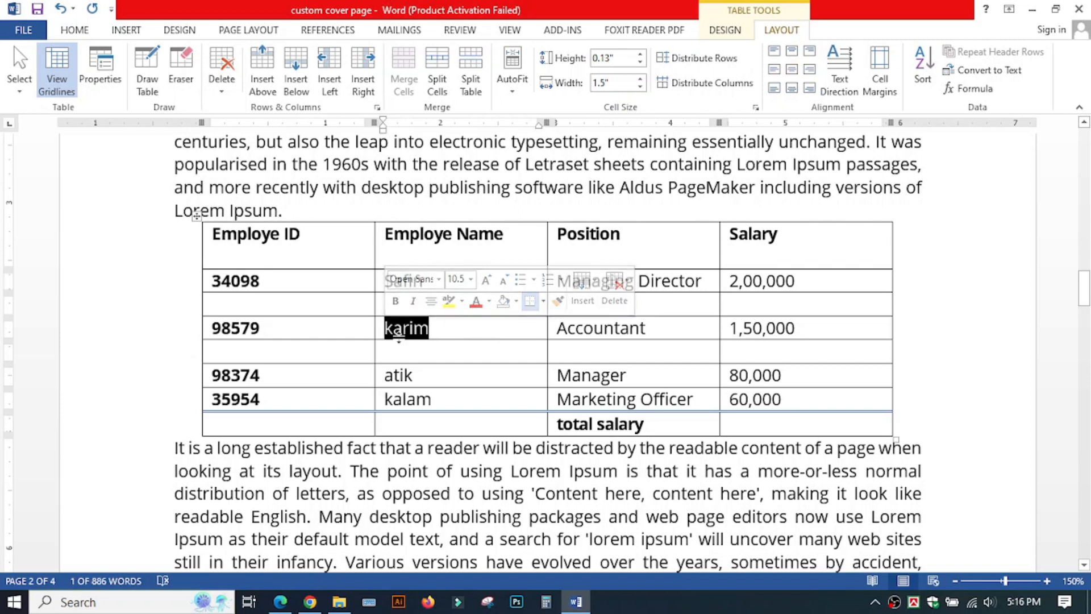
pyautogui.click(444, 327)
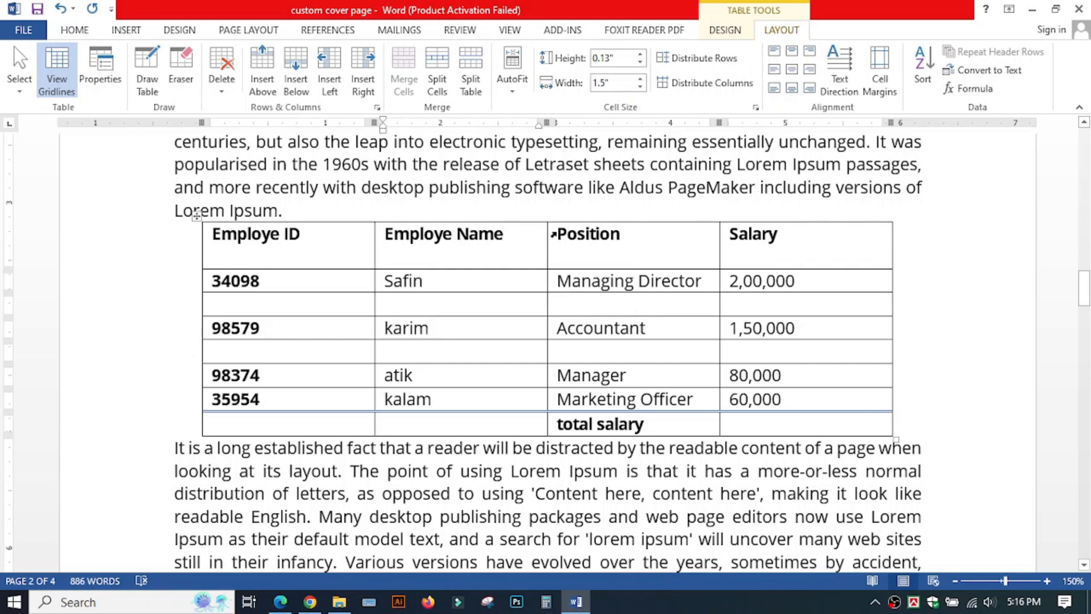
pyautogui.click(363, 73)
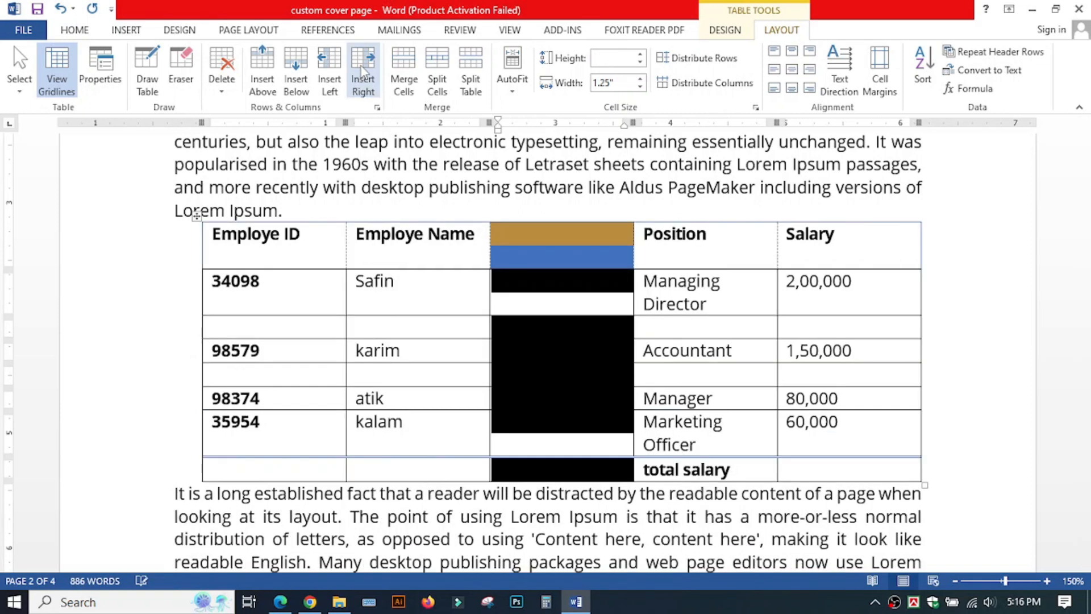
pyautogui.click(463, 377)
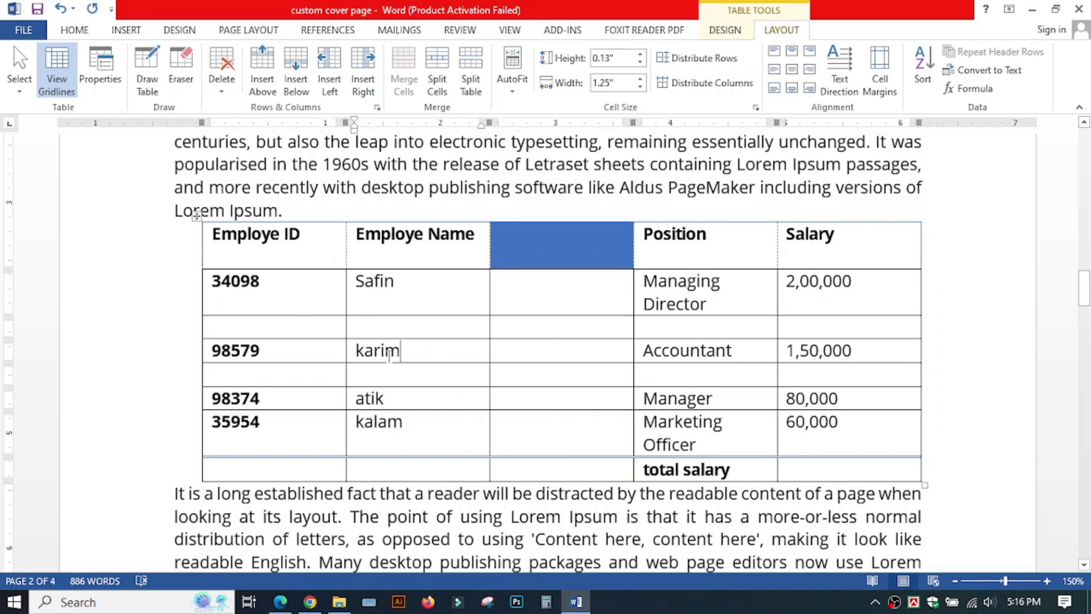
pyautogui.click(321, 68)
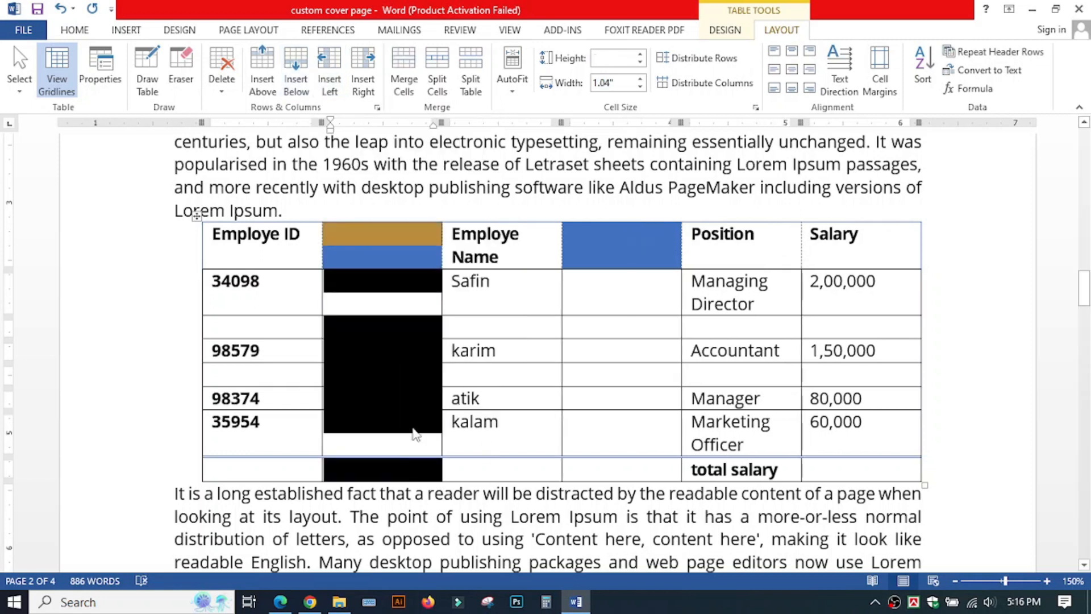
pyautogui.click(390, 317)
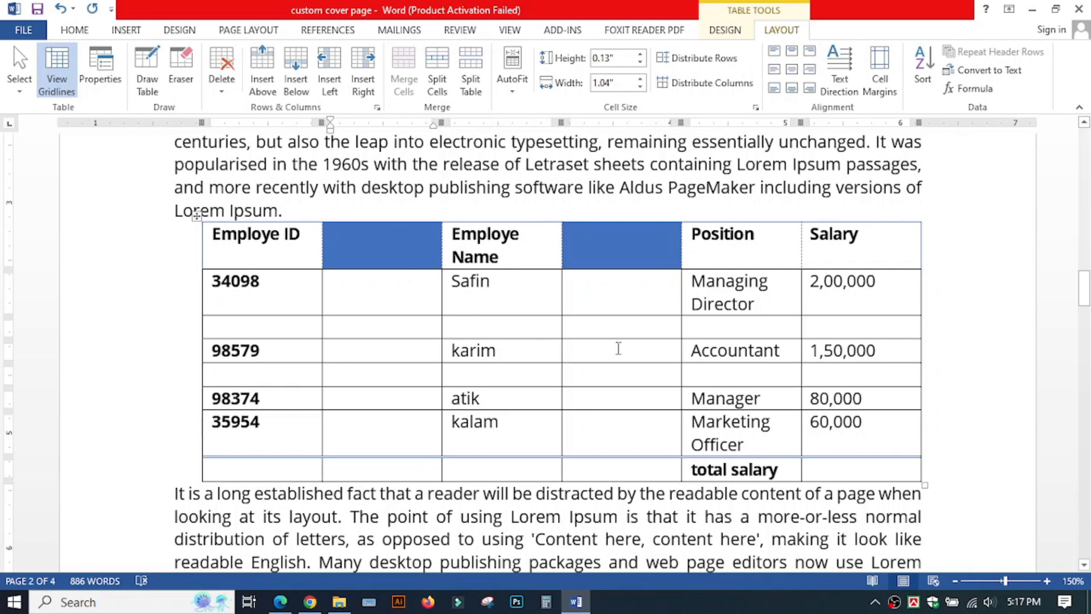
# Merge the Employe Name header cell with the blank header cell to its right.
pyautogui.moveTo(456, 348); pyautogui.dragTo(570, 349)
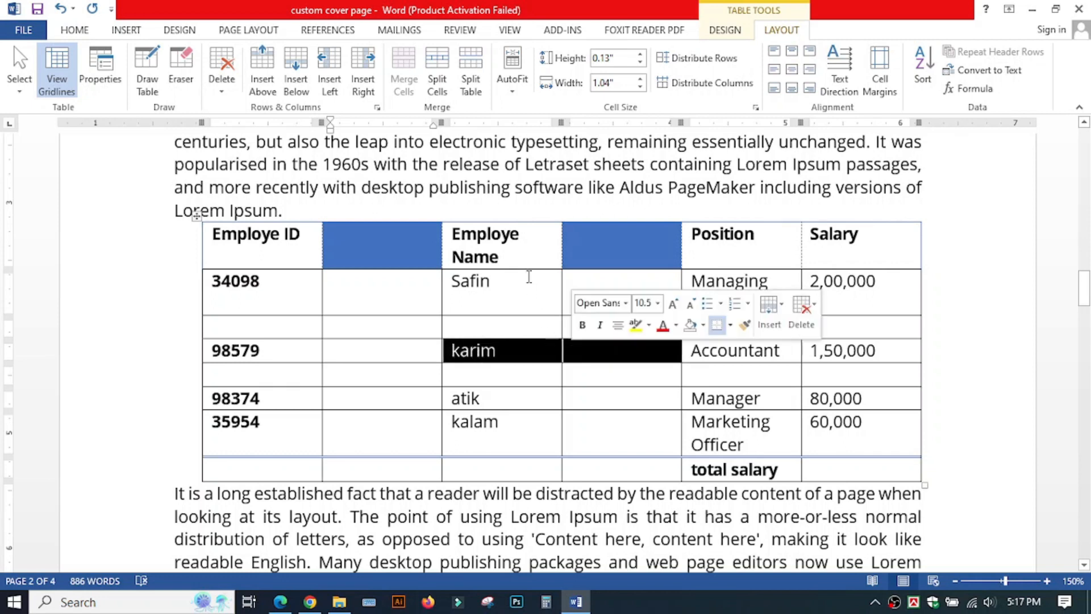
pyautogui.click(526, 246)
pyautogui.moveTo(477, 238); pyautogui.dragTo(618, 242)
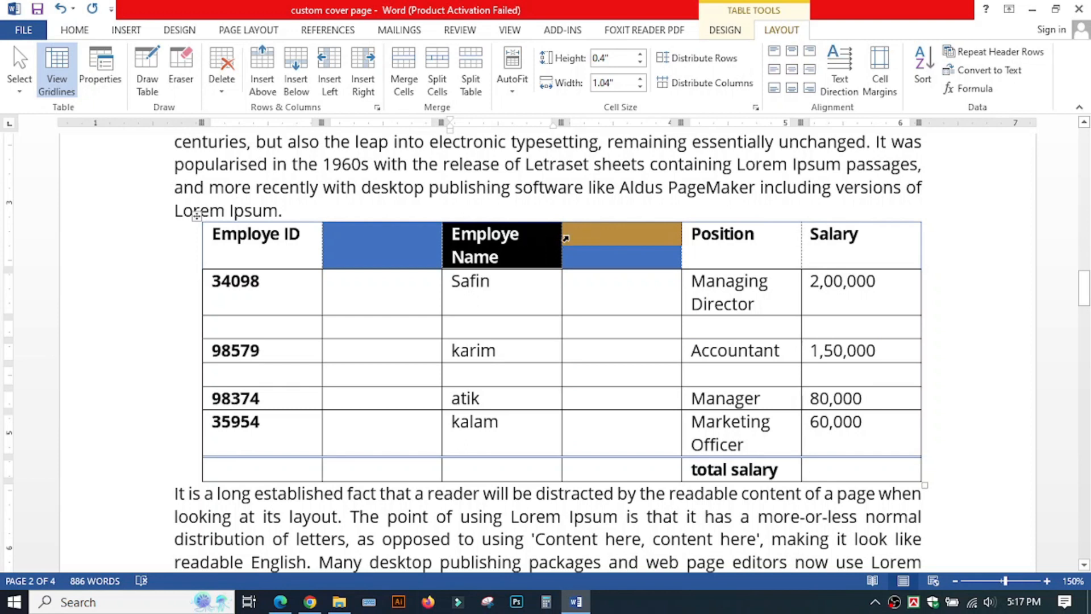
pyautogui.click(405, 80)
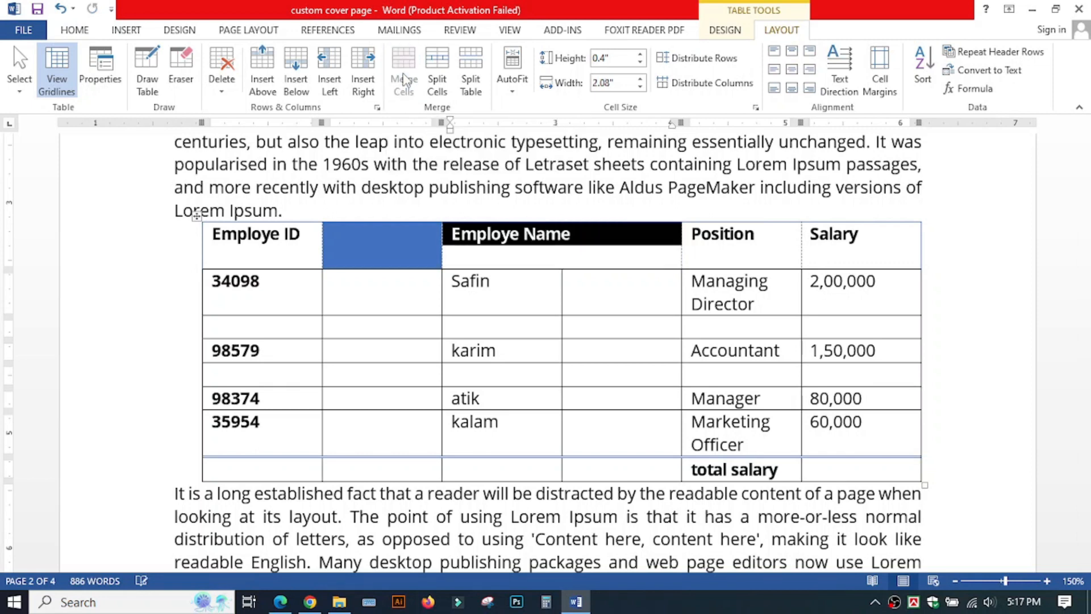
pyautogui.click(597, 250)
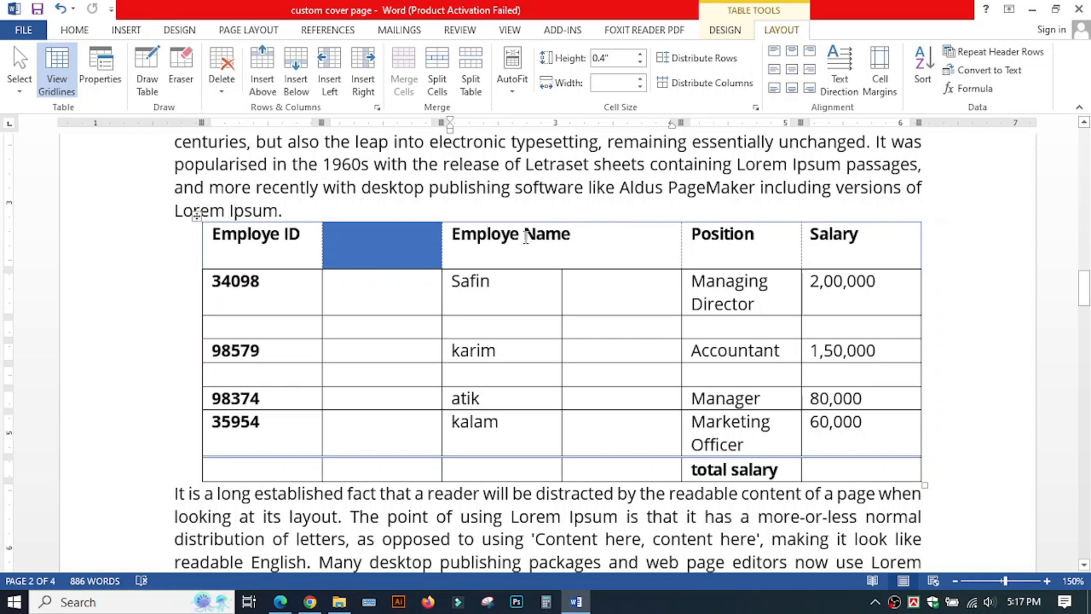
pyautogui.write('drtd')
pyautogui.press('BackSpace')
pyautogui.press('BackSpace')
pyautogui.press('BackSpace')
pyautogui.press('BackSpace')
# Split the blank cell just left of the Managing Director position into 3 columns and 1 row.
pyautogui.click(560, 281)
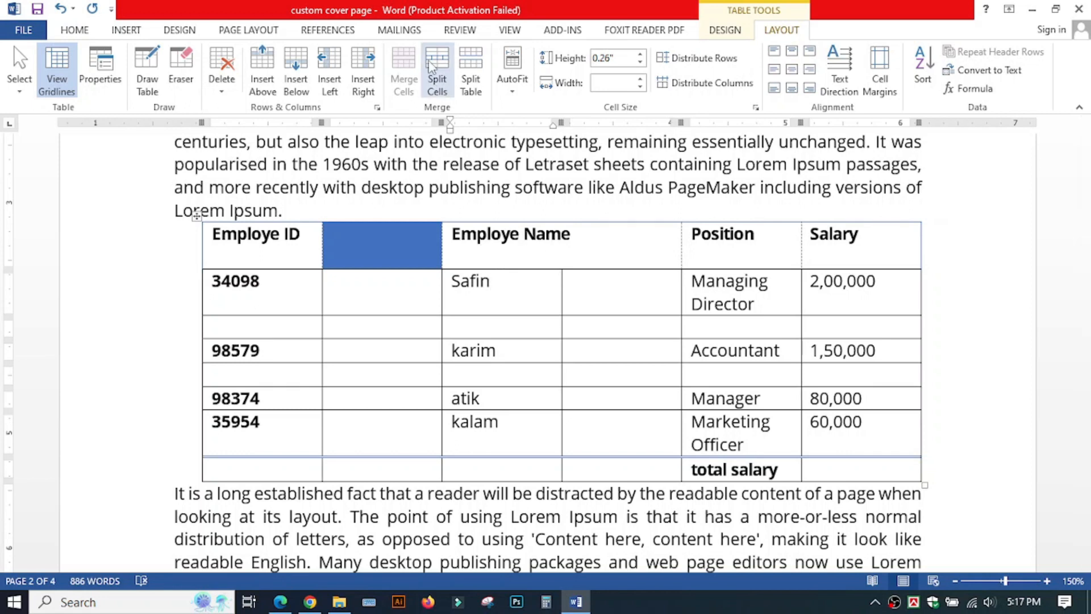
pyautogui.doubleClick(585, 282)
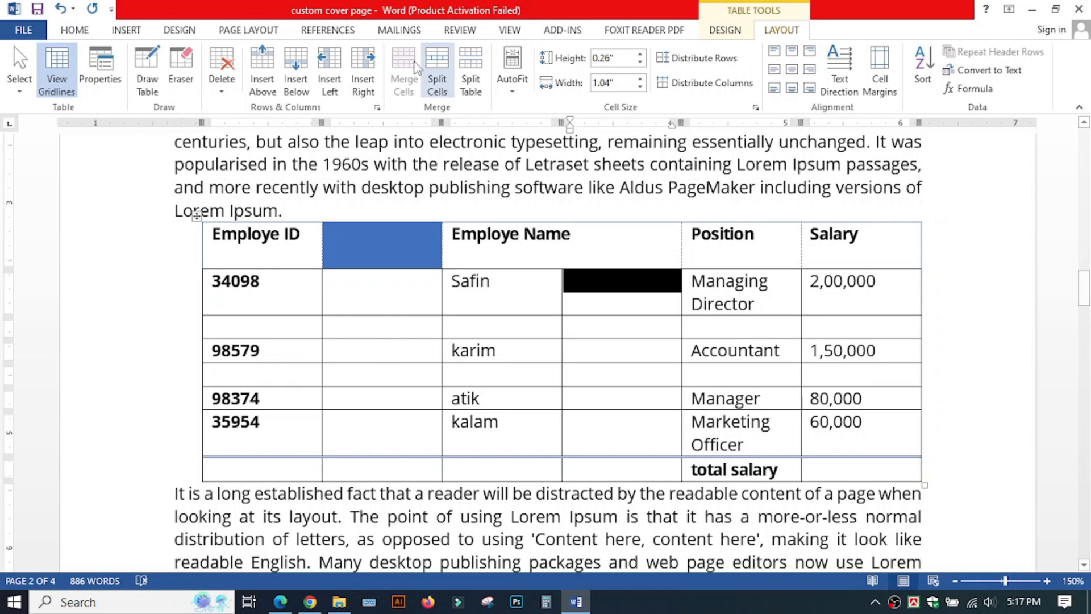
pyautogui.click(448, 66)
pyautogui.moveTo(511, 235); pyautogui.dragTo(422, 127)
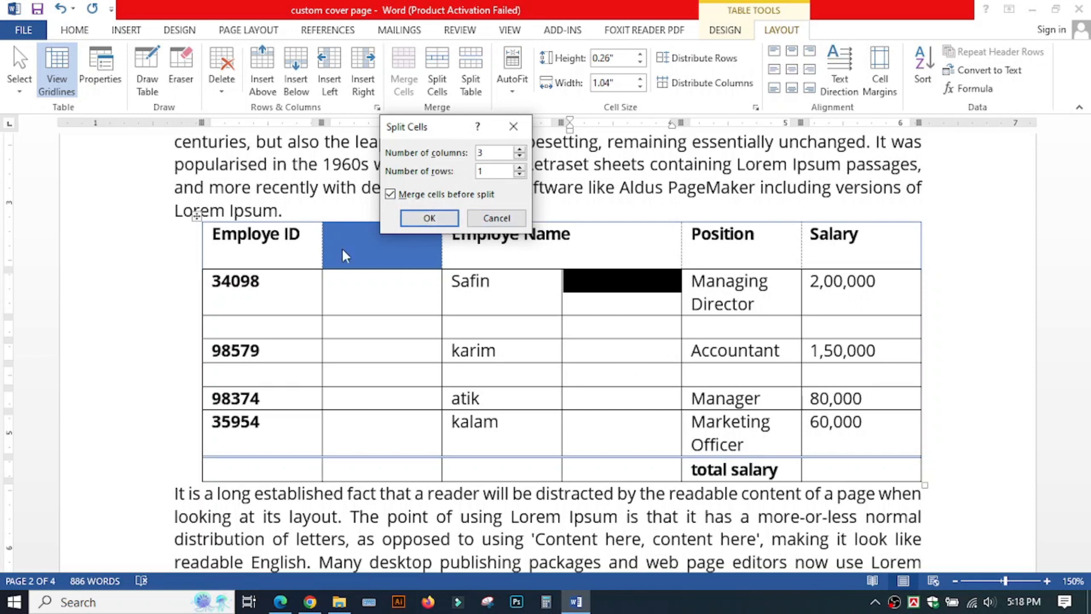
pyautogui.click(429, 218)
pyautogui.click(591, 290)
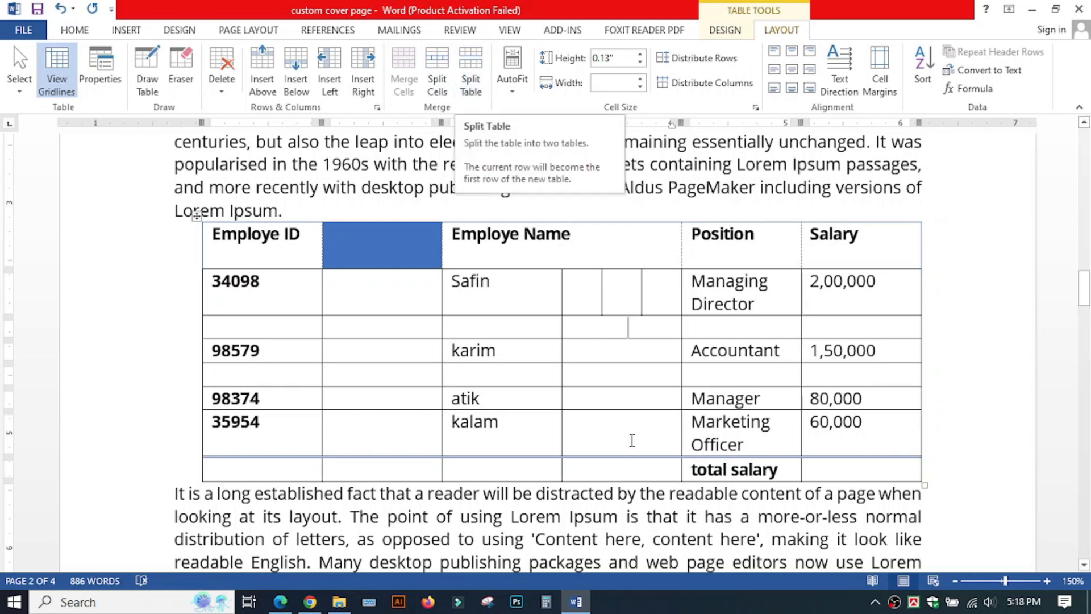
# Split the table in two so that the blank row below the Managing Director's row starts the second table.
pyautogui.click(365, 375)
pyautogui.scroll(1, 221, 239)
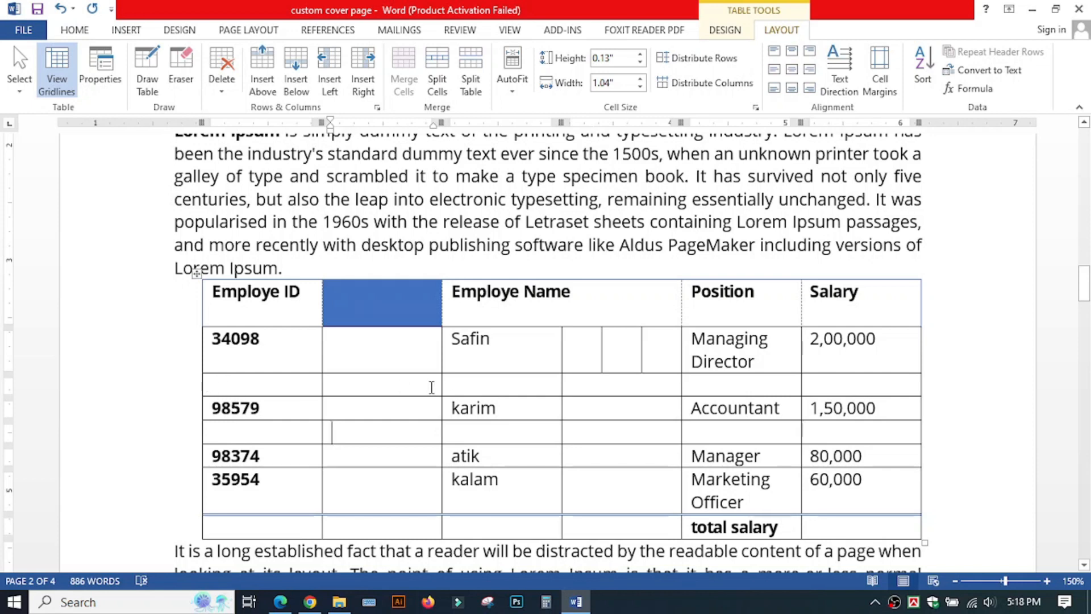
pyautogui.moveTo(220, 382); pyautogui.dragTo(828, 382)
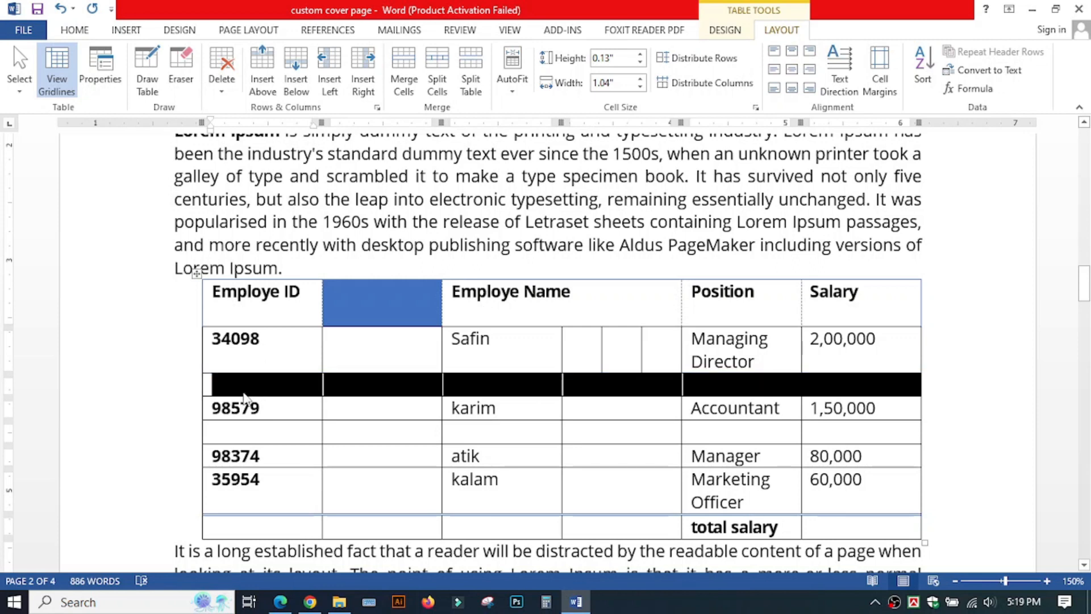
pyautogui.click(475, 64)
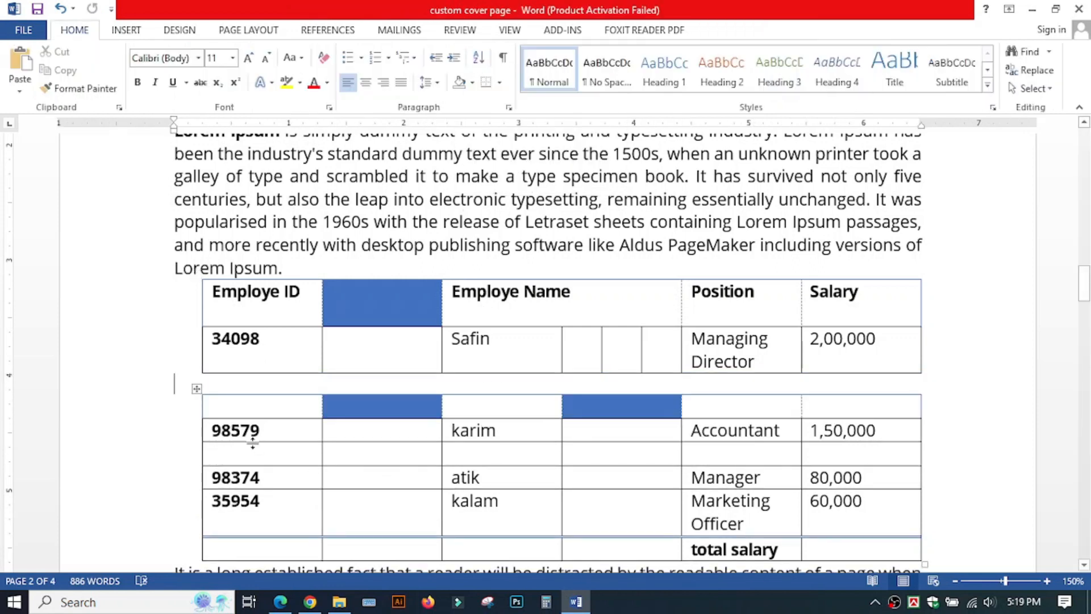
# Examine the two tables produced by the split, selecting each one to check that they are separate.
pyautogui.scroll(-3, 411, 445)
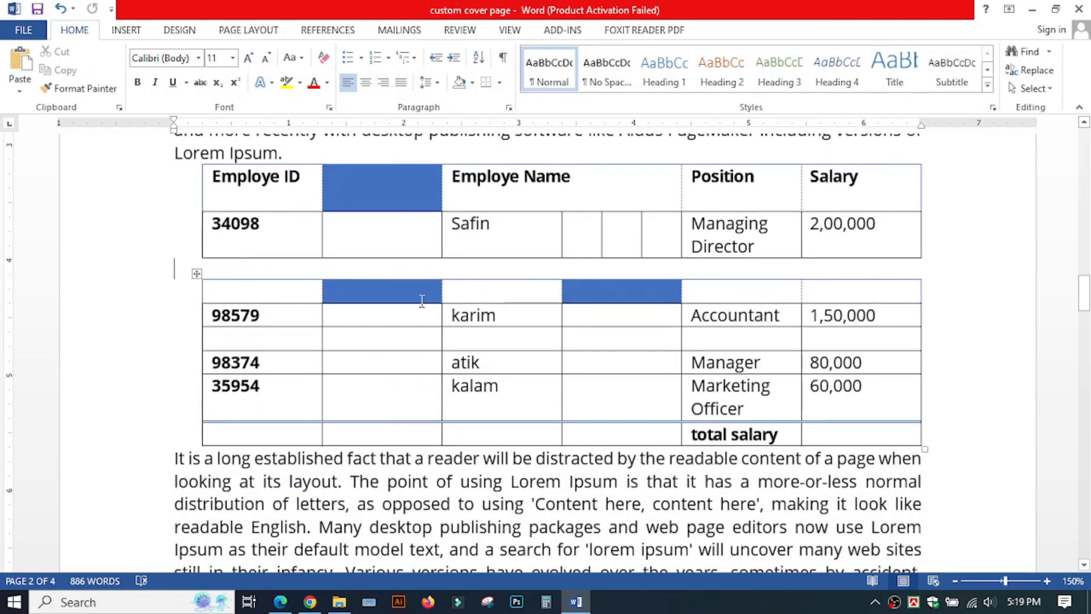
pyautogui.click(196, 274)
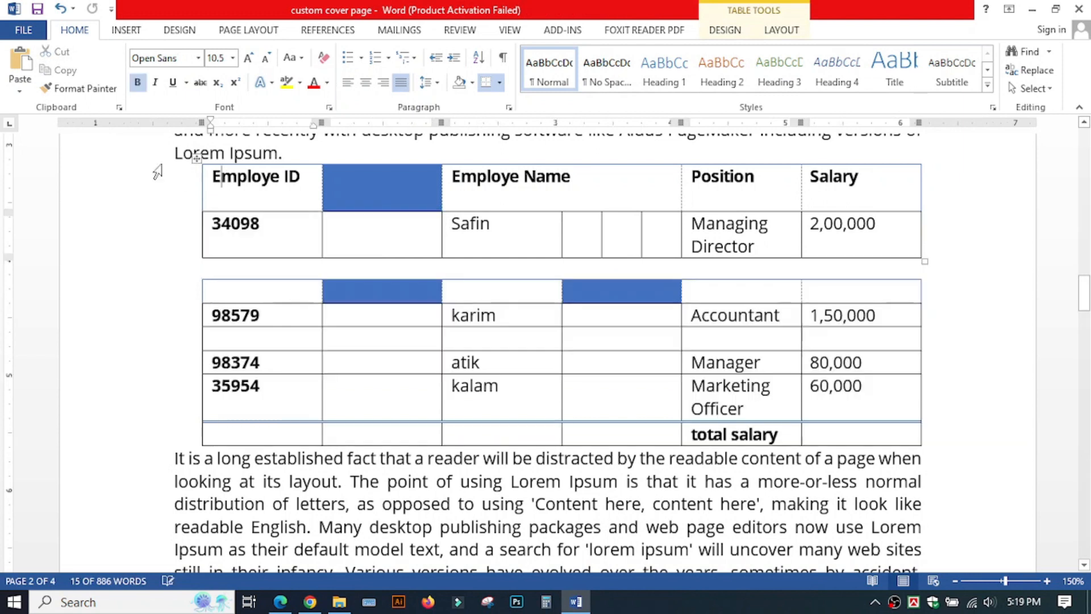
pyautogui.click(199, 159)
pyautogui.click(380, 393)
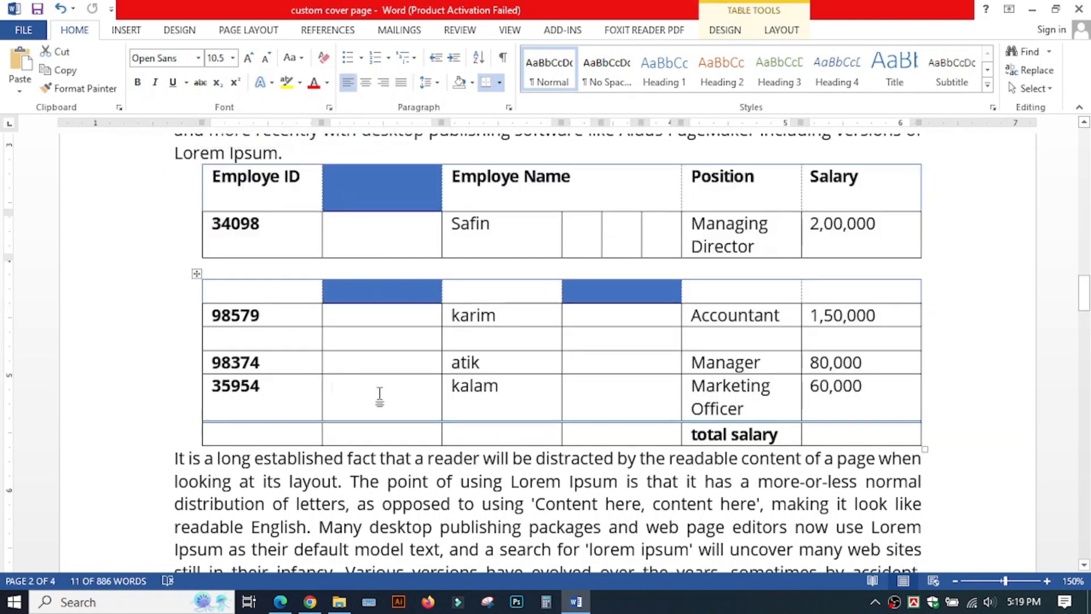
pyautogui.click(778, 31)
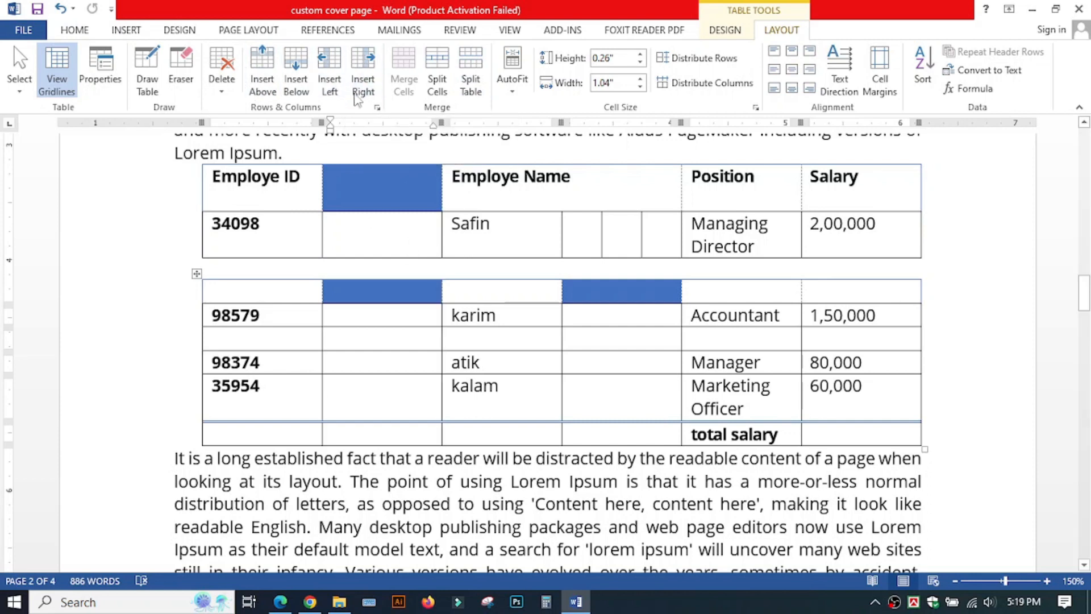
pyautogui.click(500, 231)
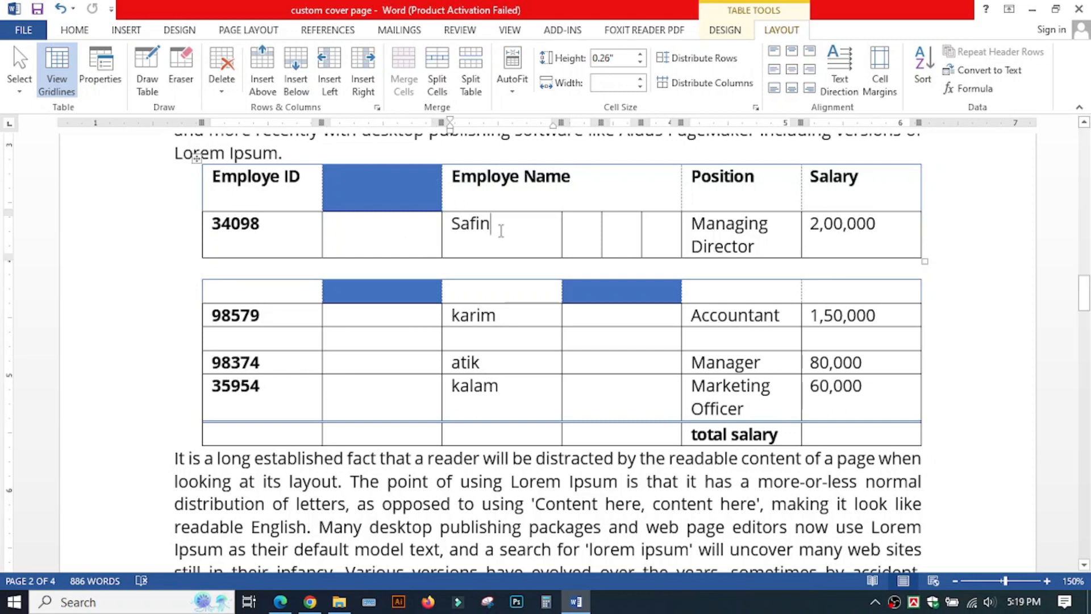
pyautogui.scroll(-2, 266, 241)
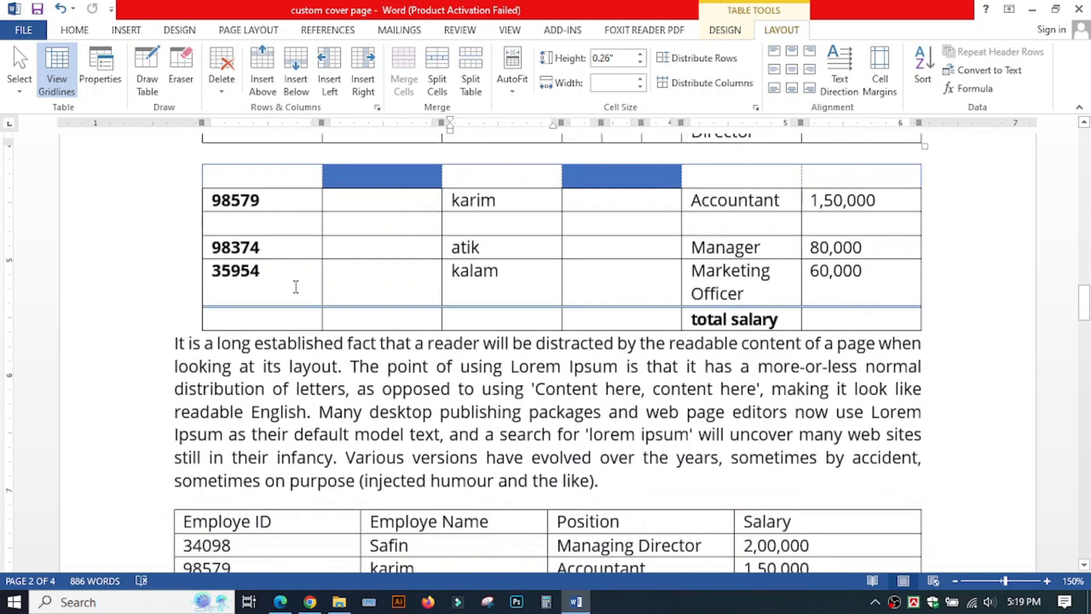
pyautogui.scroll(2, 295, 288)
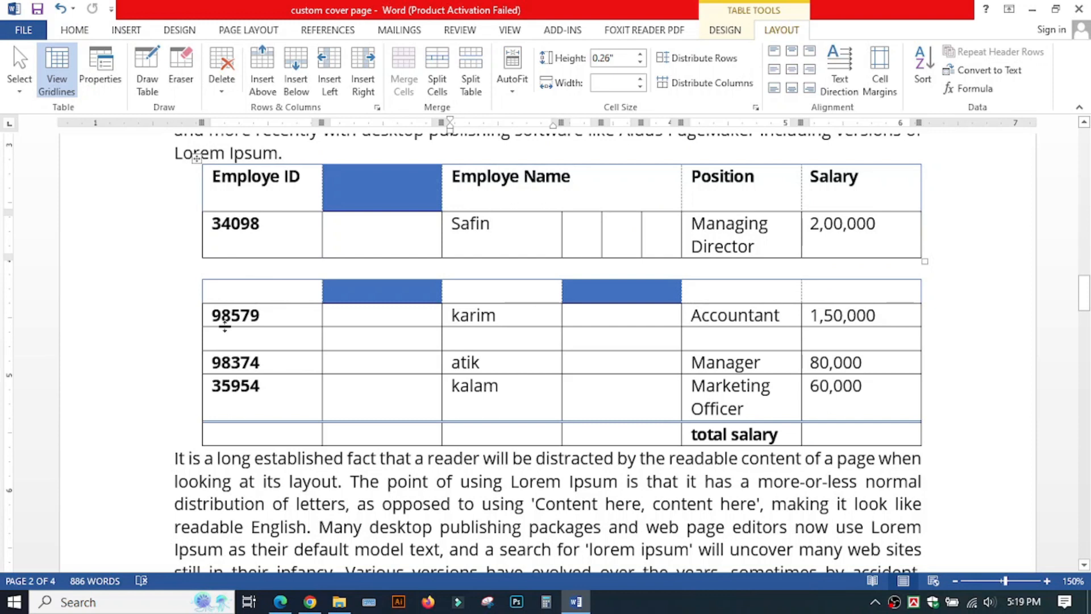
pyautogui.click(240, 318)
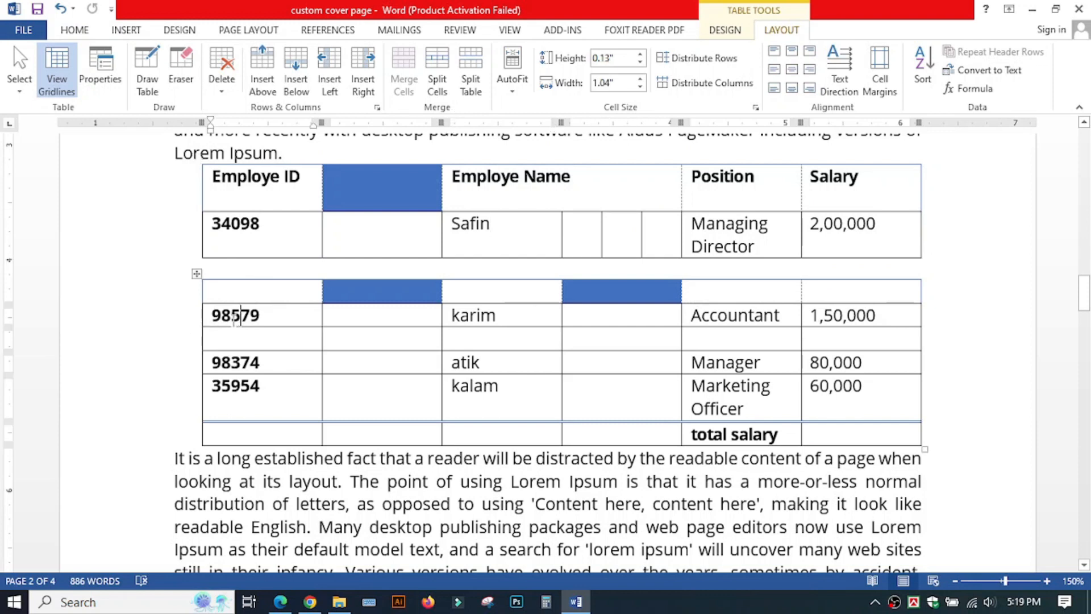
pyautogui.moveTo(192, 330)
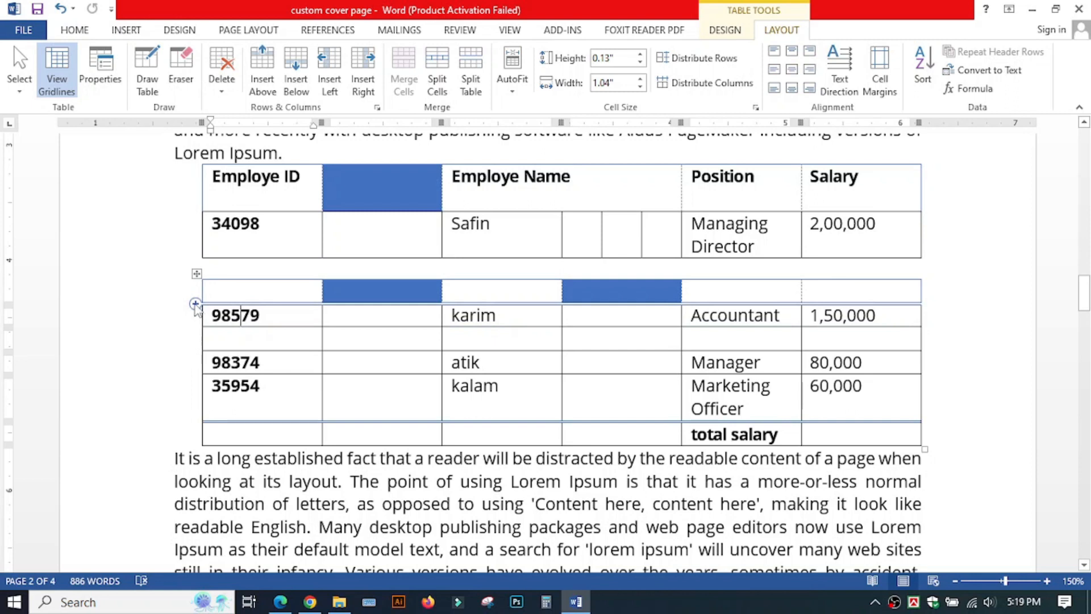
# Insert a blank row above the Accountant's row and a blank column directly before the employee-name column in the second table.
pyautogui.click(195, 304)
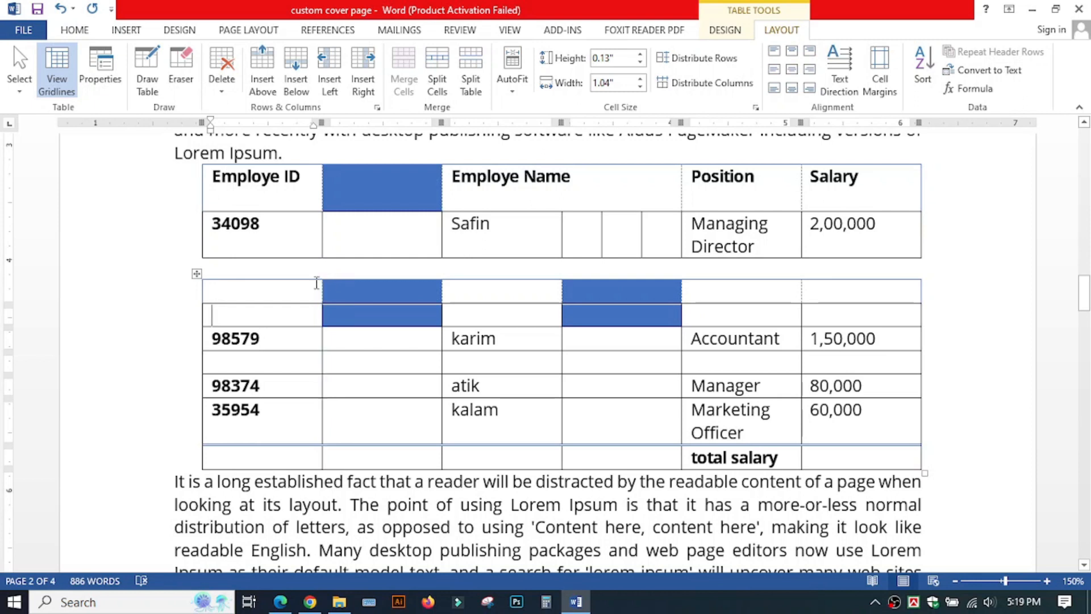
pyautogui.moveTo(322, 276)
pyautogui.moveTo(443, 275)
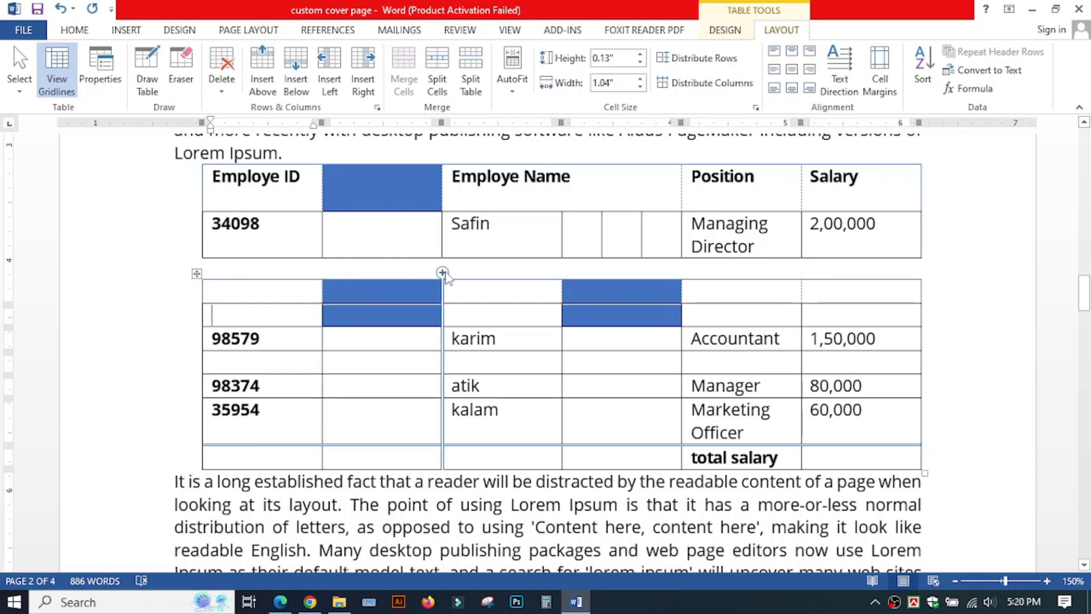
pyautogui.click(443, 274)
pyautogui.click(467, 313)
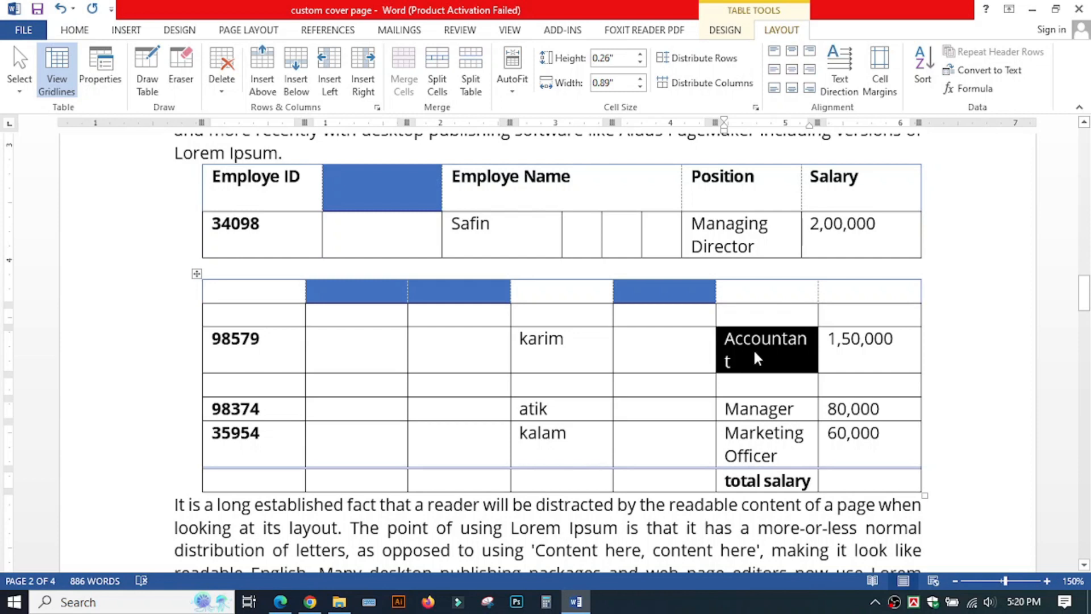
# Delete the extra blank column directly before the employee-name column in the second table.
pyautogui.click(746, 358)
pyautogui.moveTo(738, 363); pyautogui.dragTo(706, 332)
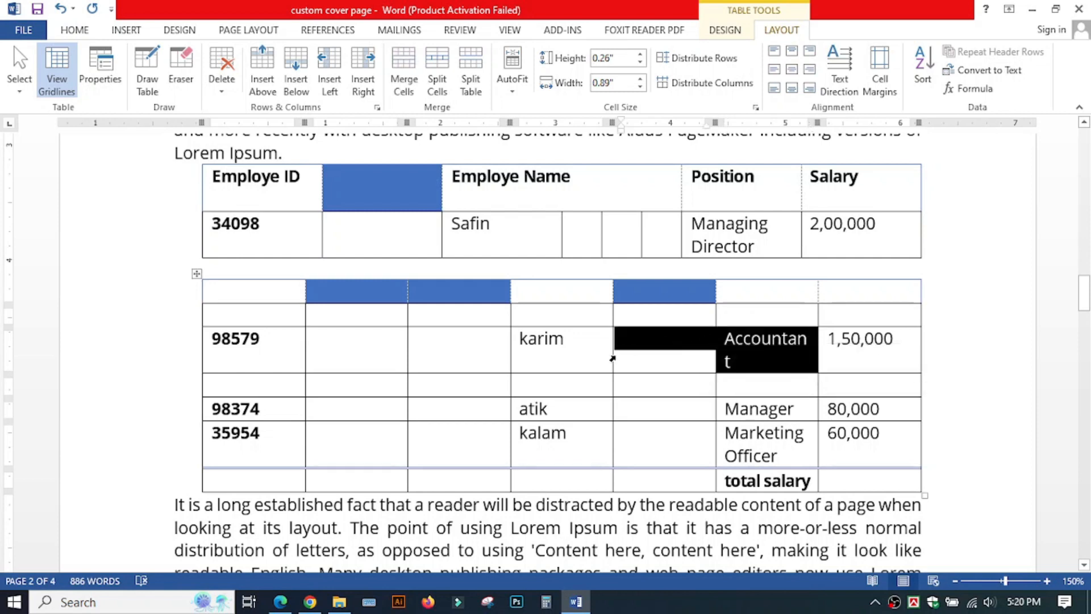
pyautogui.click(462, 282)
pyautogui.rightClick(467, 281)
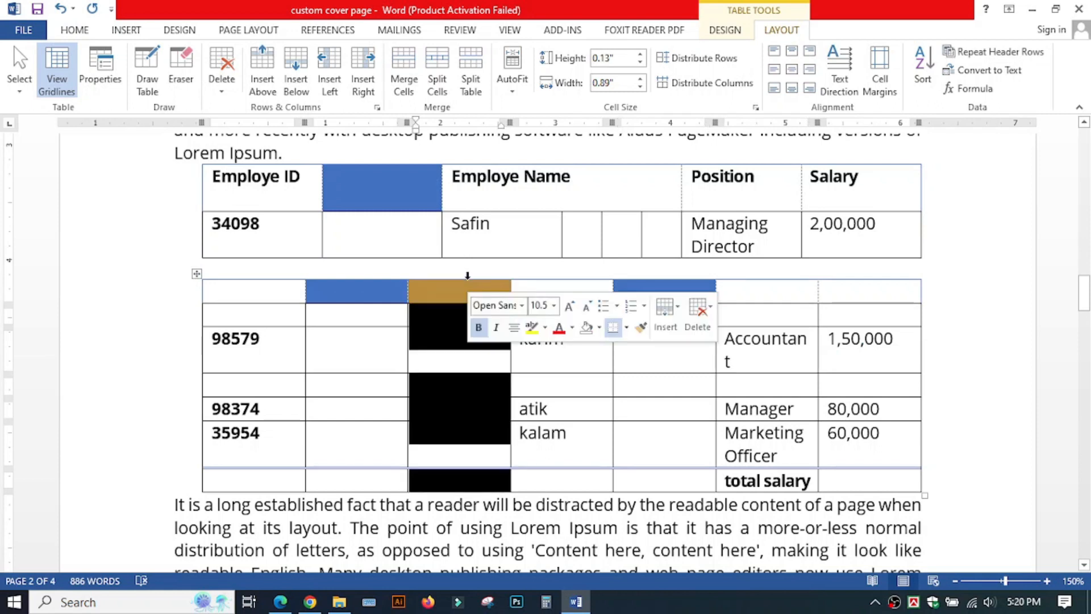
pyautogui.click(537, 391)
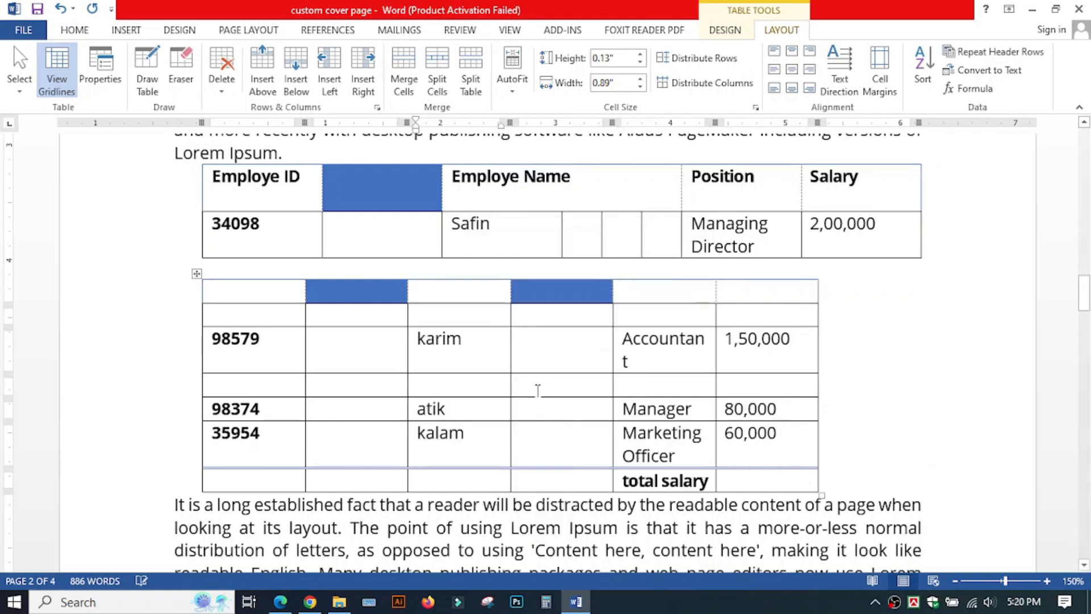
# AutoFit the second table to its contents so that Accountant fits on one line.
pyautogui.click(671, 356)
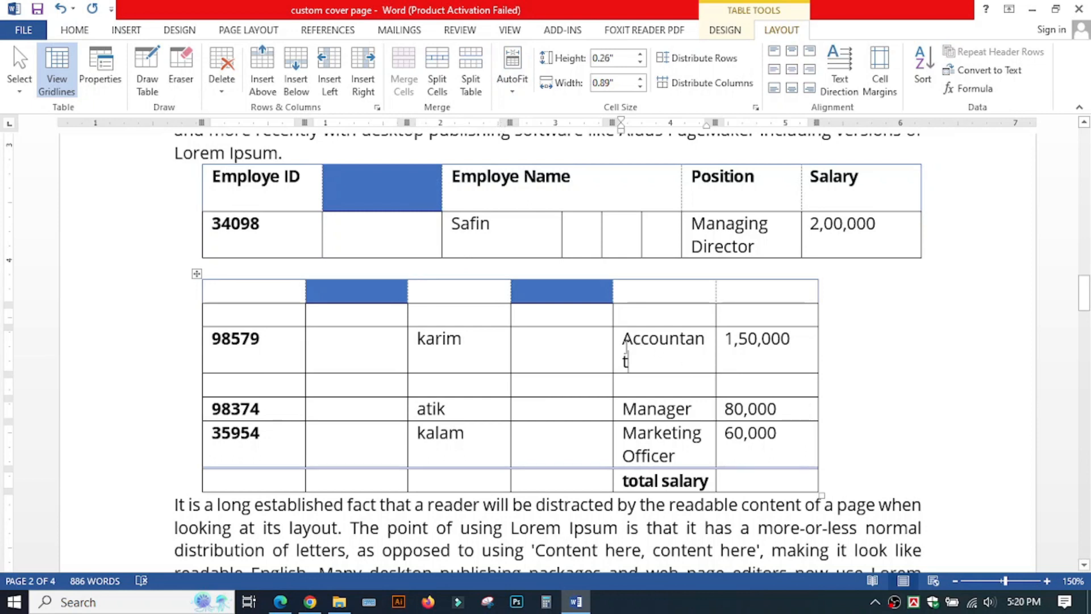
pyautogui.click(512, 71)
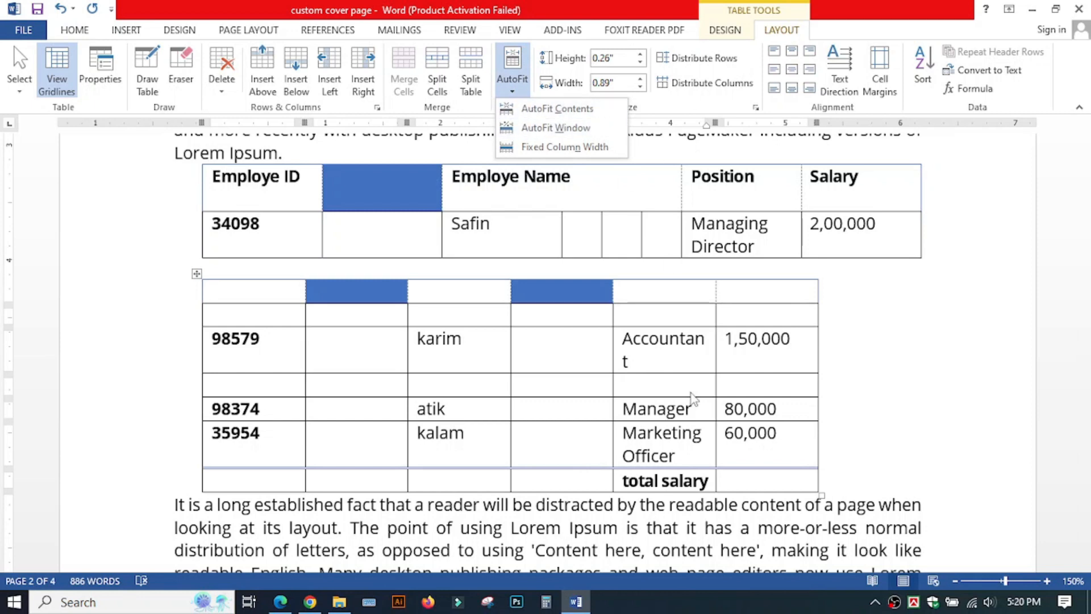
pyautogui.click(650, 348)
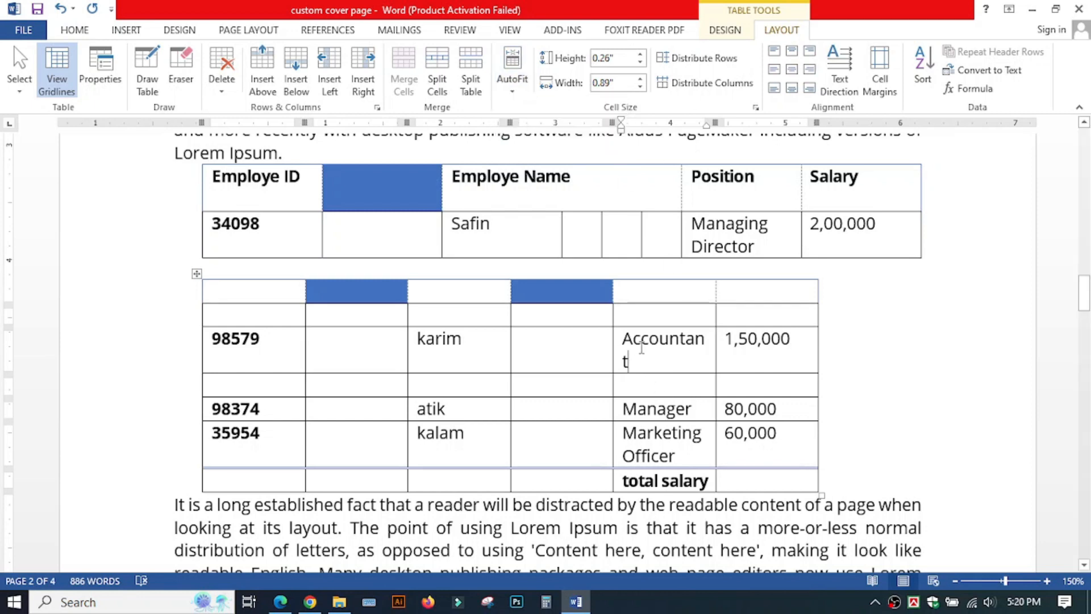
pyautogui.click(659, 275)
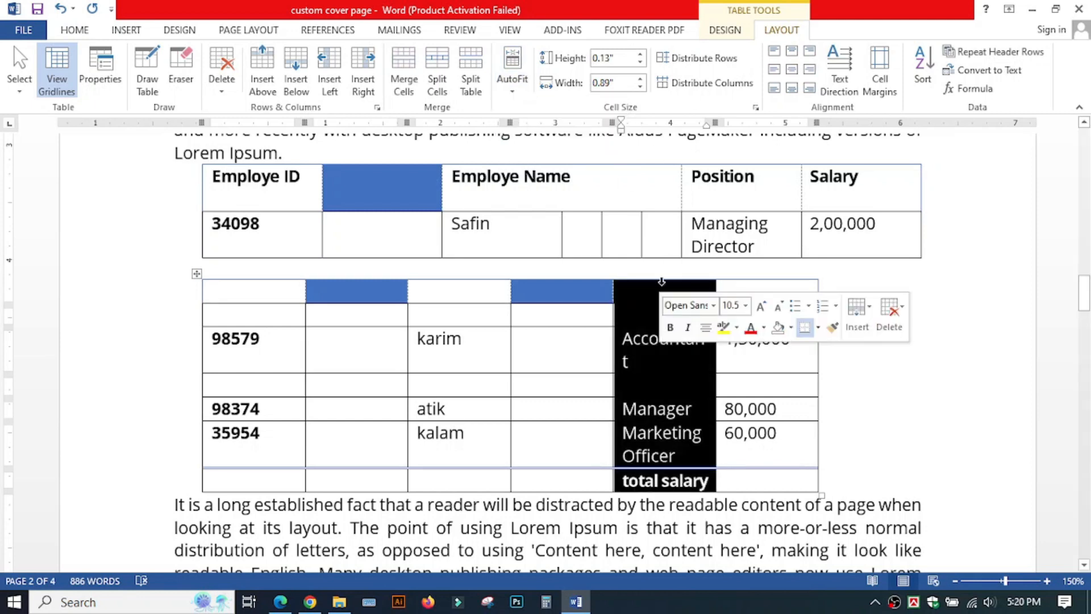
pyautogui.click(517, 91)
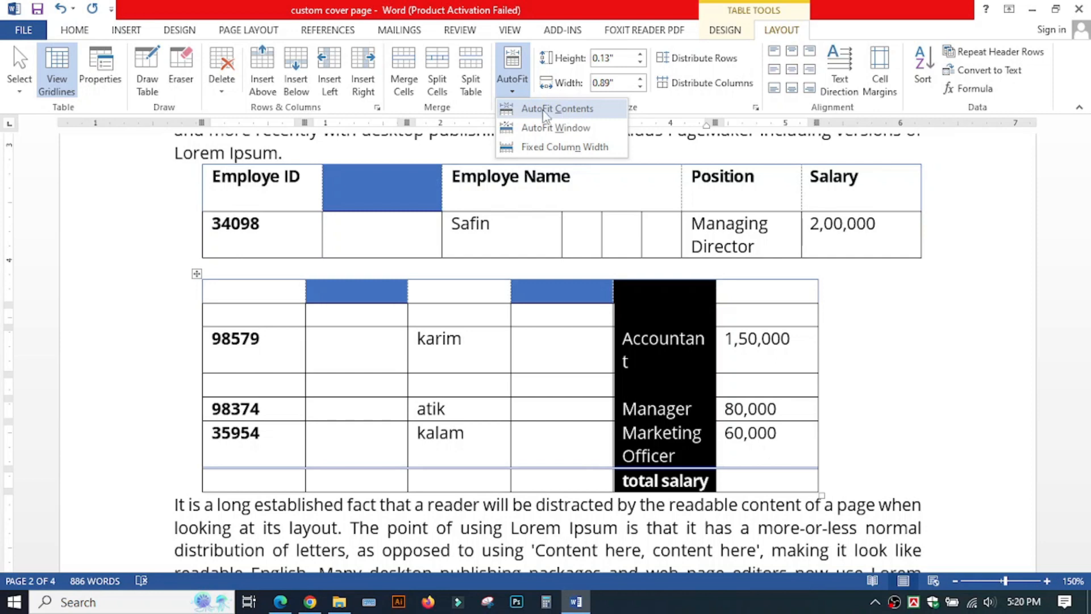
pyautogui.click(571, 113)
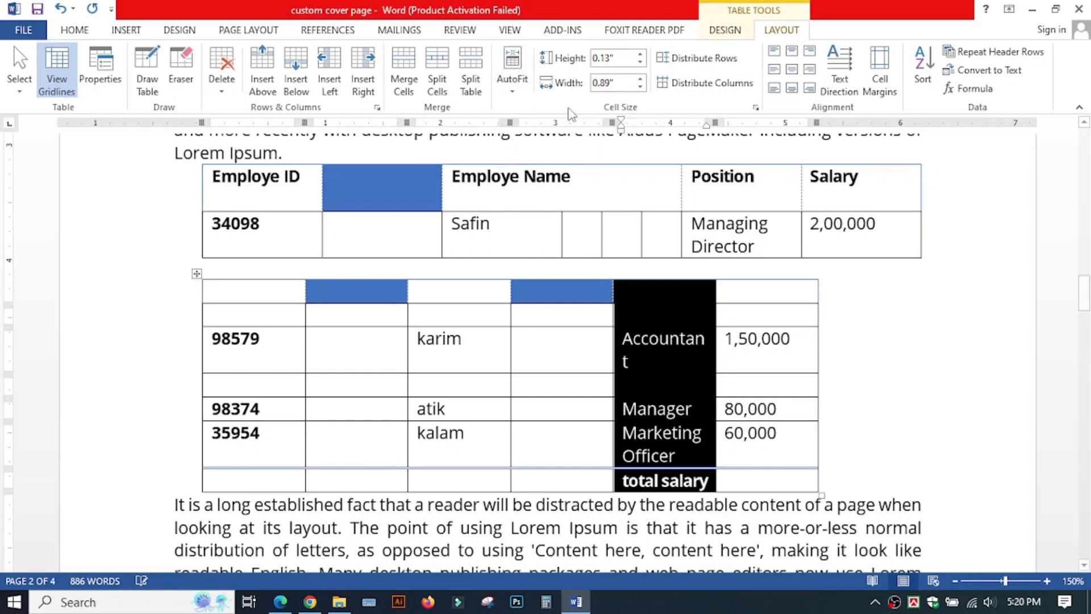
pyautogui.click(392, 364)
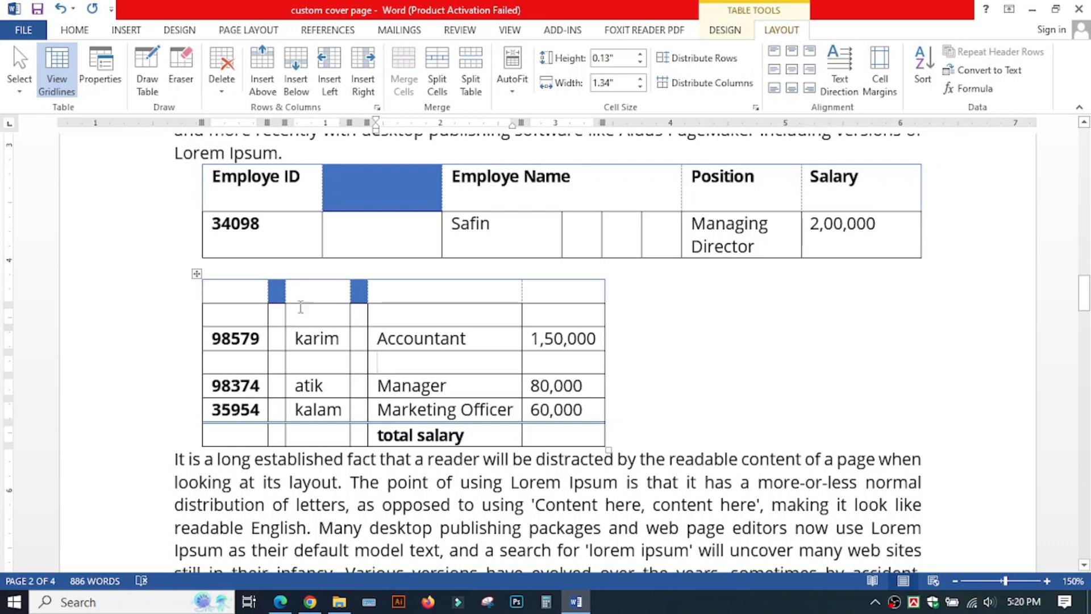
# Select the whole second table and AutoFit it to the window width.
pyautogui.click(281, 335)
pyautogui.click(447, 337)
pyautogui.click(514, 81)
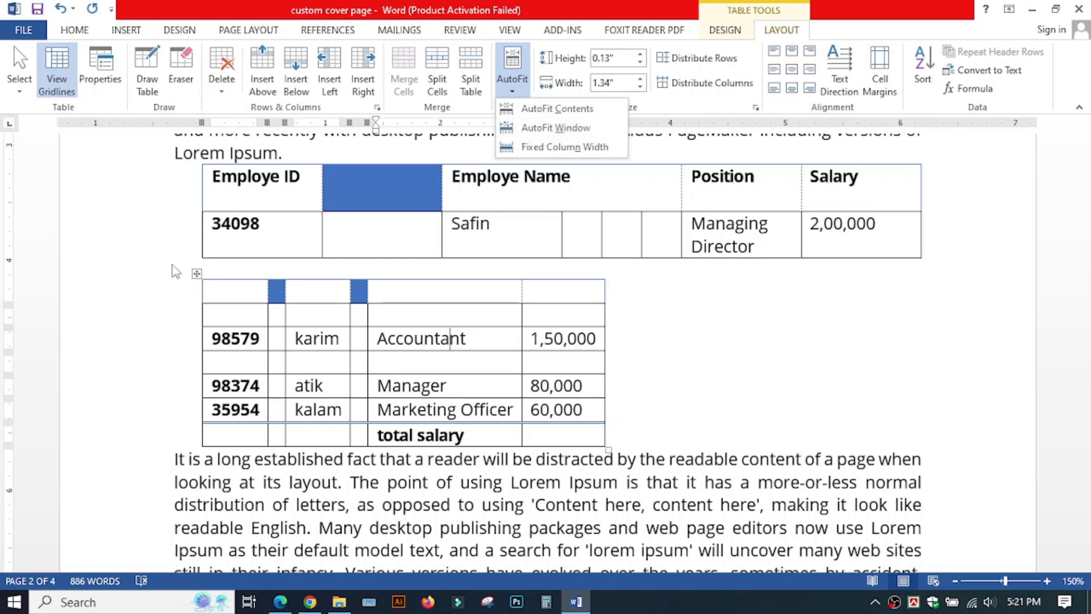
pyautogui.click(196, 275)
pyautogui.click(196, 276)
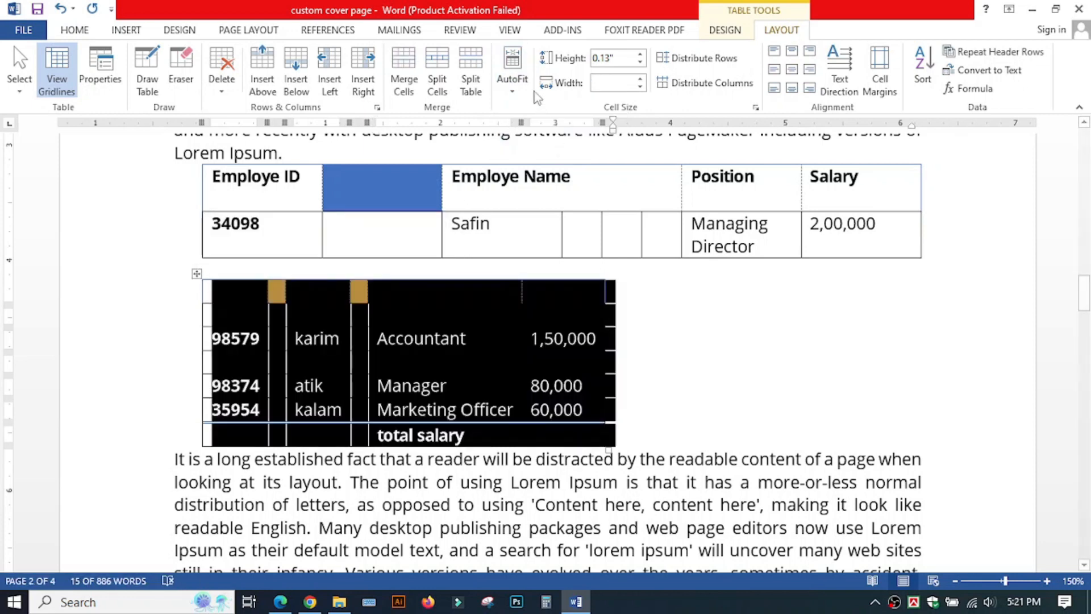
pyautogui.click(512, 80)
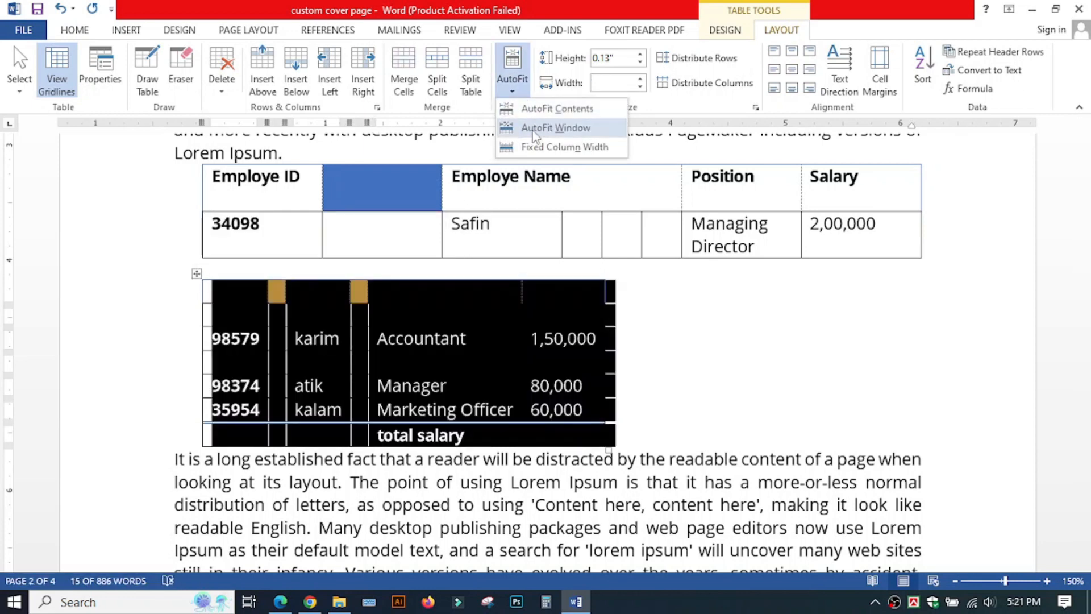
pyautogui.click(532, 129)
pyautogui.click(639, 340)
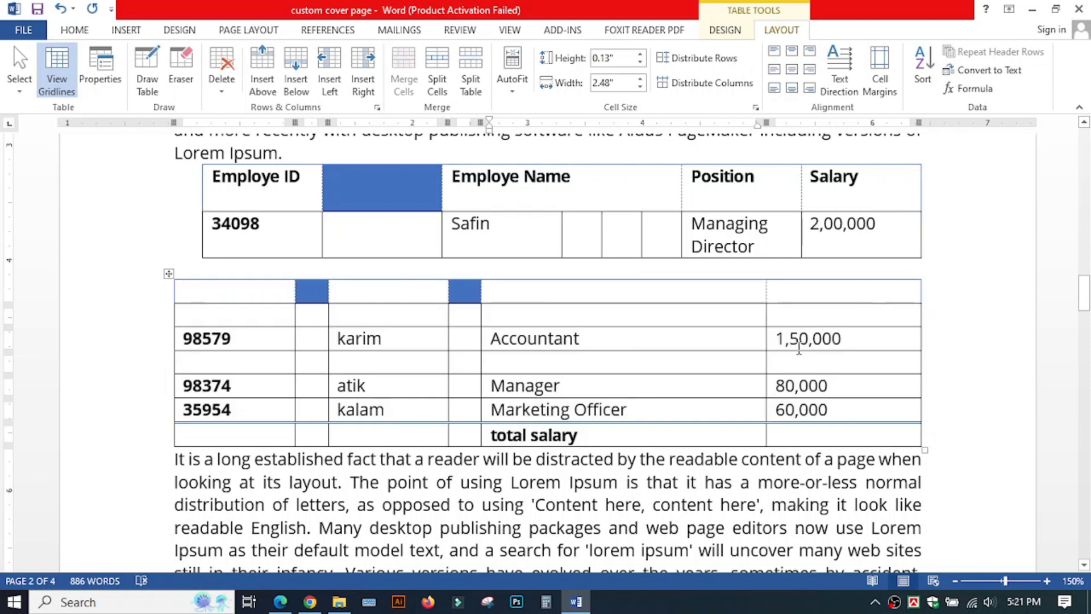
# Narrow the second table's position column and reduce its salary column to about 1", with the table set to Fixed Column Width.
pyautogui.click(504, 89)
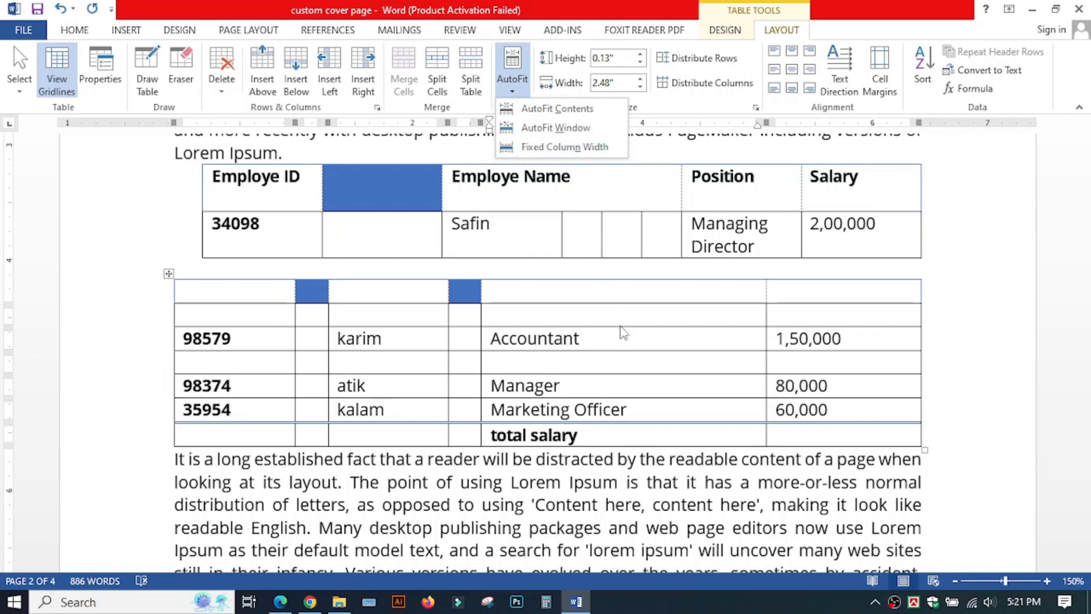
pyautogui.click(632, 344)
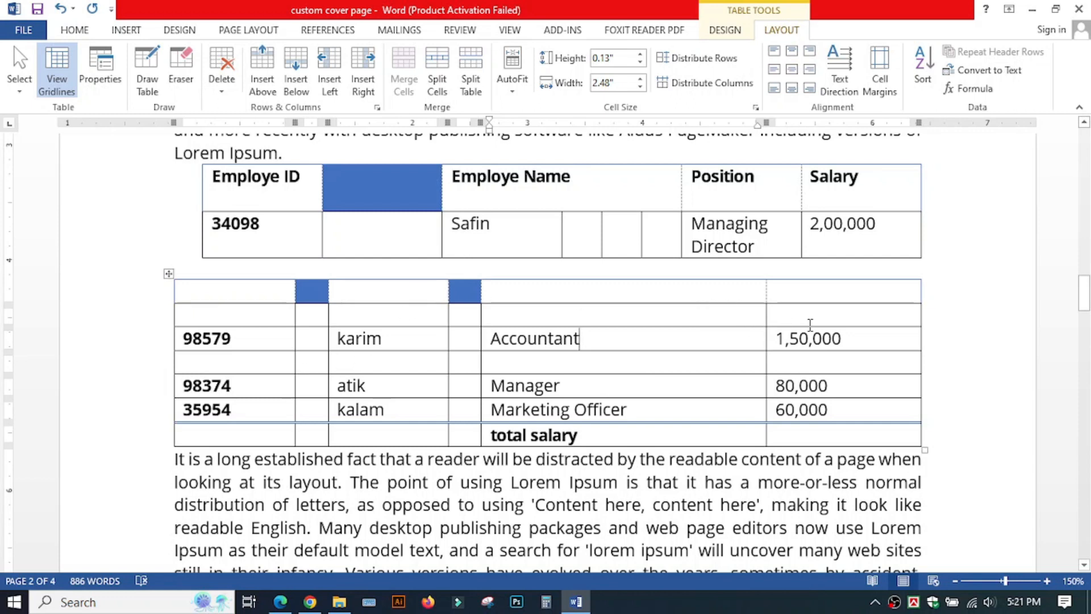
pyautogui.click(812, 362)
pyautogui.moveTo(766, 316); pyautogui.dragTo(668, 316)
pyautogui.moveTo(919, 314); pyautogui.dragTo(783, 316)
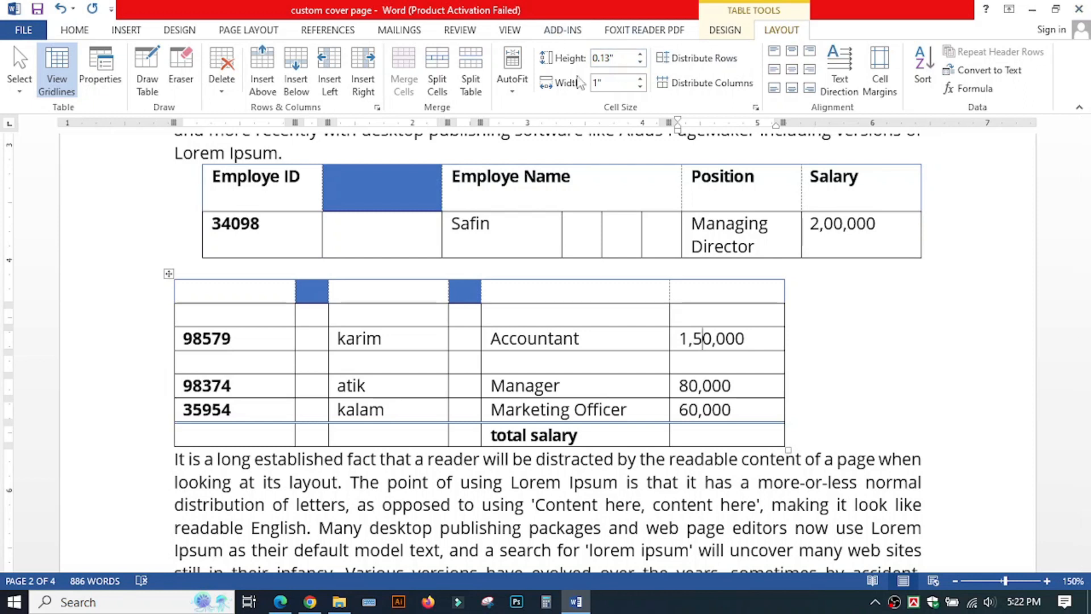
pyautogui.click(525, 96)
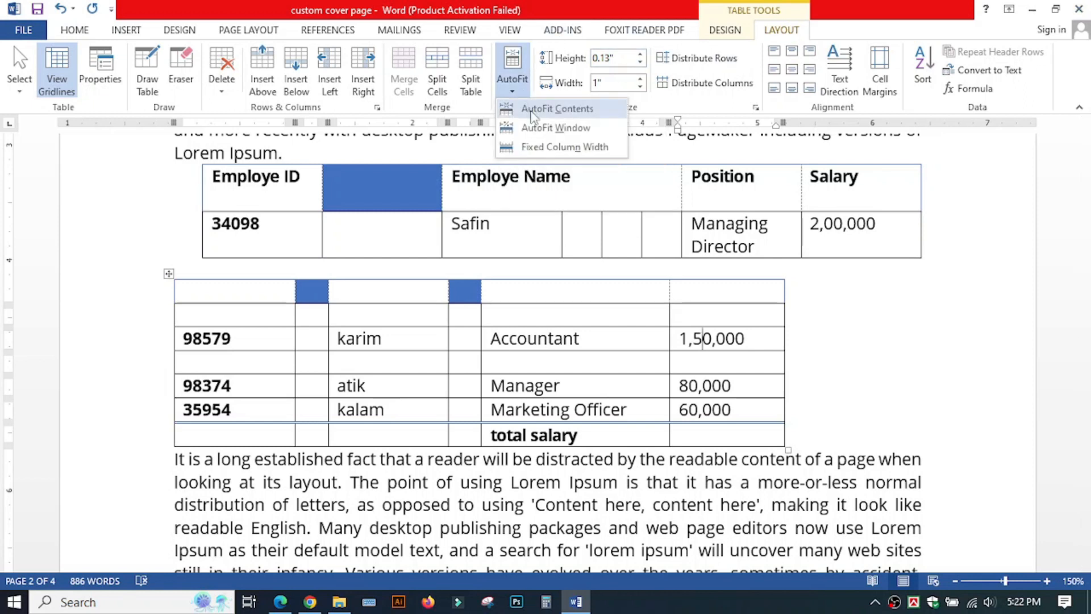
pyautogui.click(539, 148)
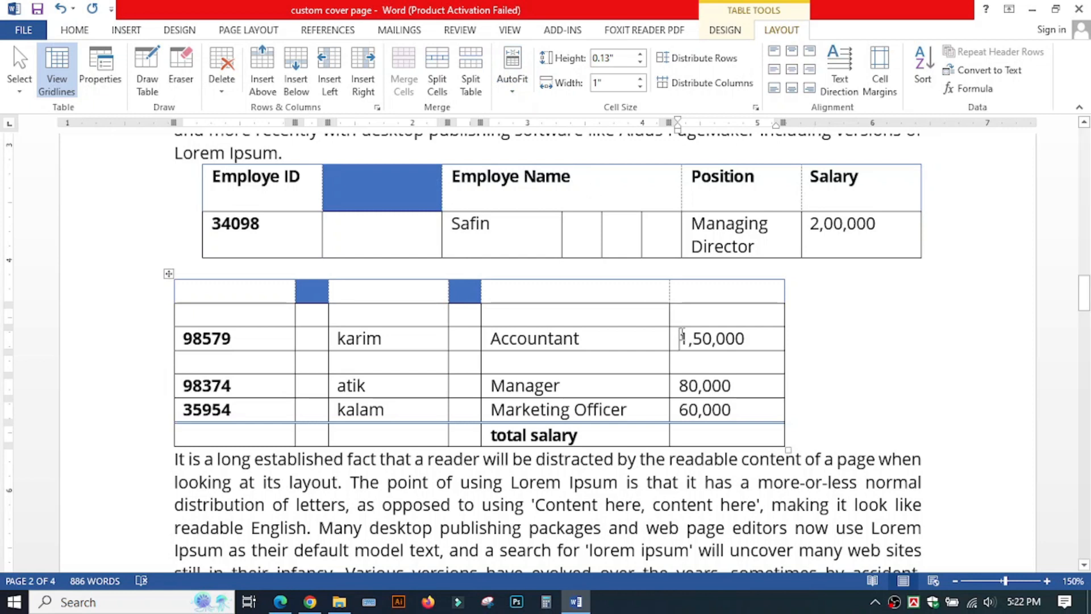
# Try a height of 0.5" for the blank row above the Accountant's row, settling on 0.2".
pyautogui.click(675, 317)
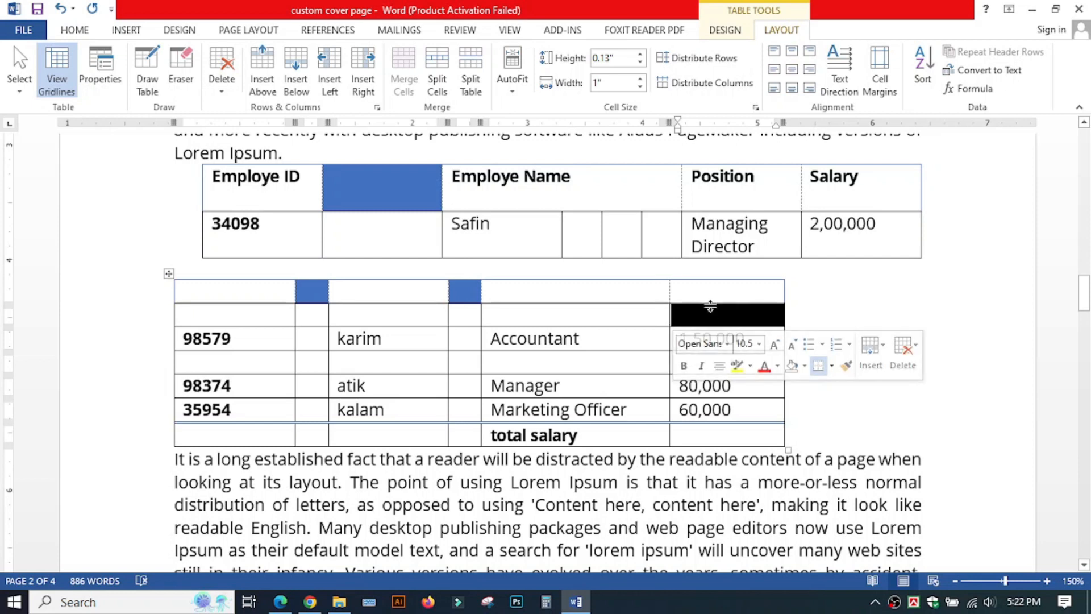
pyautogui.click(640, 55)
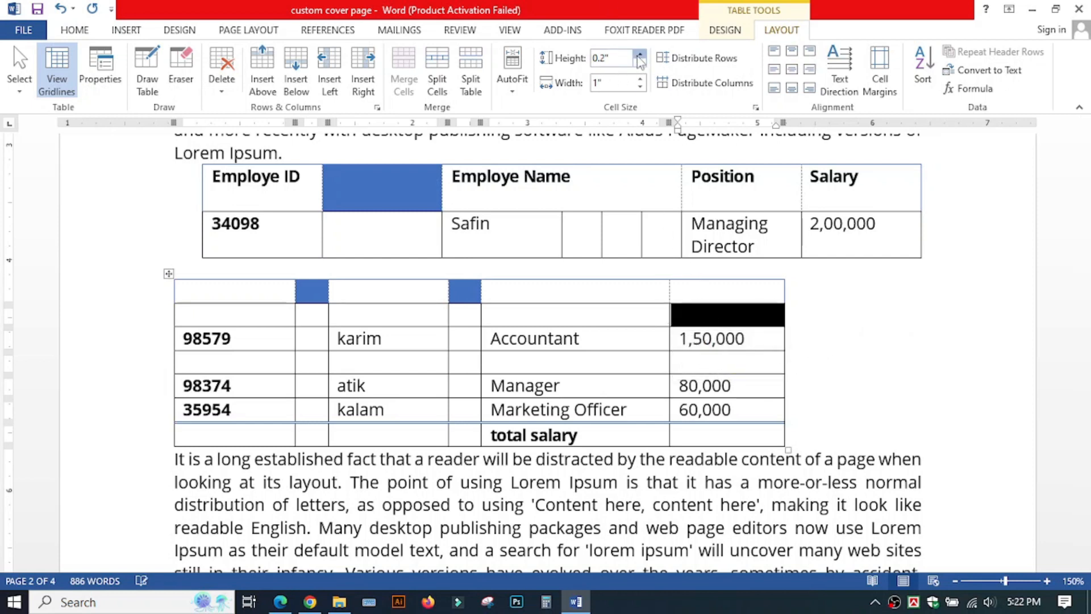
pyautogui.click(640, 55)
pyautogui.click(639, 54)
pyautogui.click(640, 55)
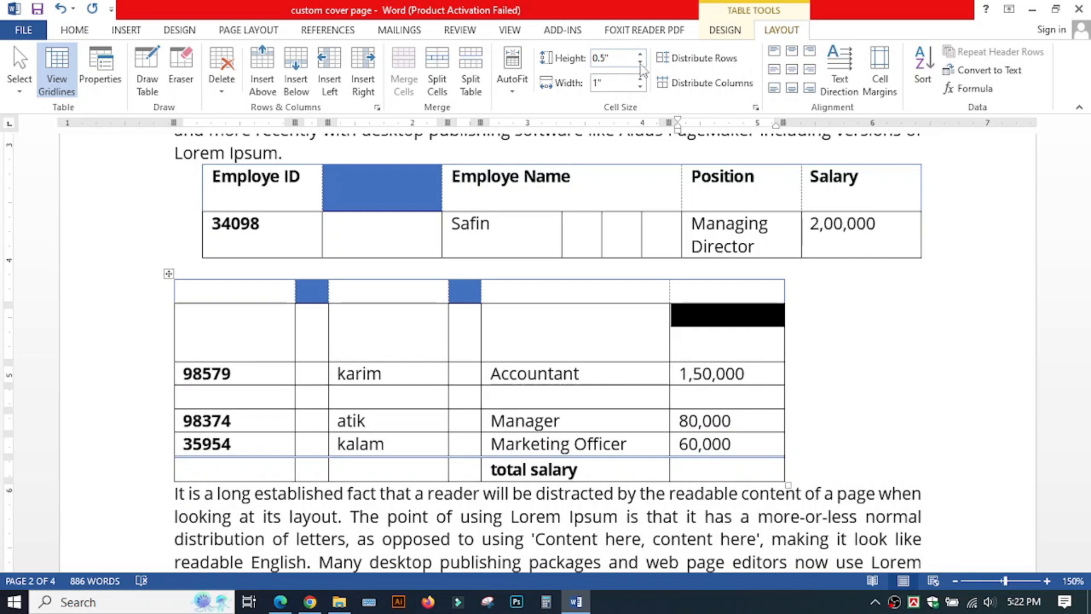
pyautogui.click(640, 62)
pyautogui.click(640, 63)
pyautogui.click(640, 62)
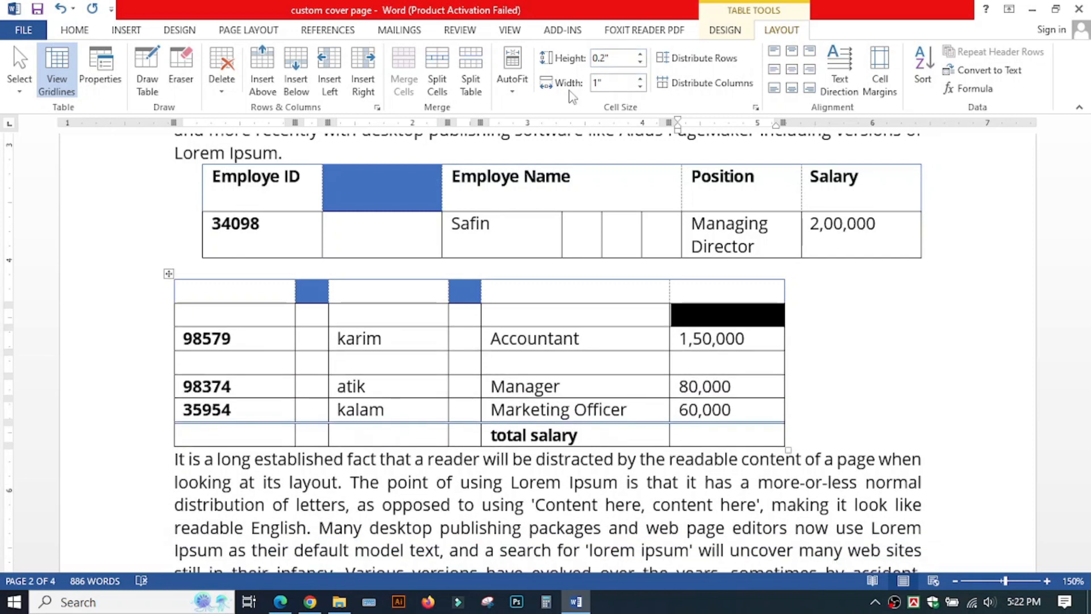
# Set the width of the blank cell above the Accountant's salary to 1.4".
pyautogui.click(640, 79)
pyautogui.click(640, 80)
pyautogui.click(640, 79)
pyautogui.click(640, 80)
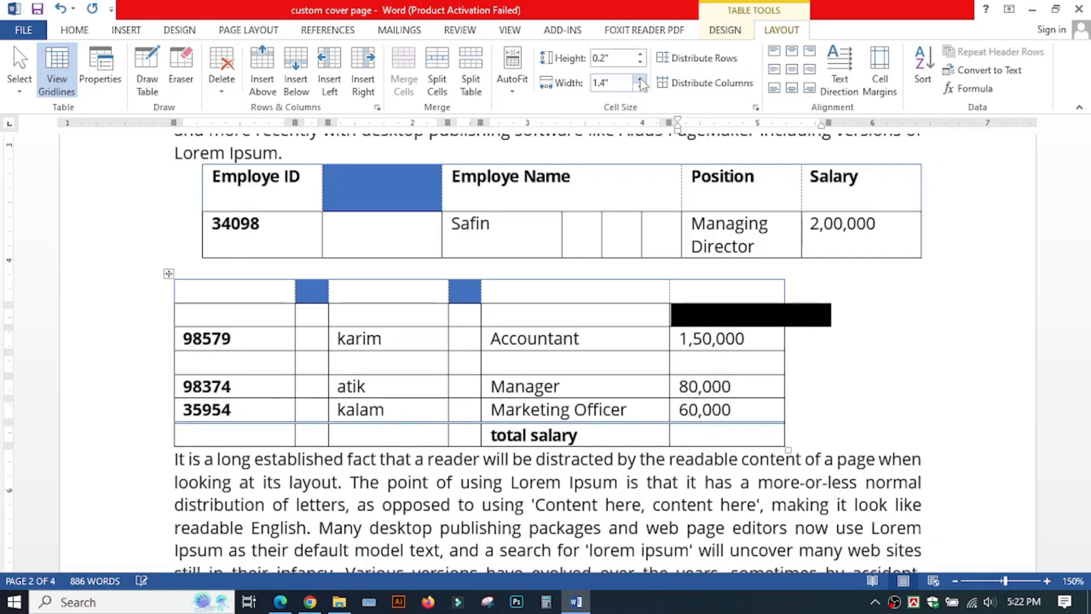
pyautogui.click(797, 344)
# Try reducing the second table's salary column to 0.16" wide, and undo the recent width changes.
pyautogui.click(749, 314)
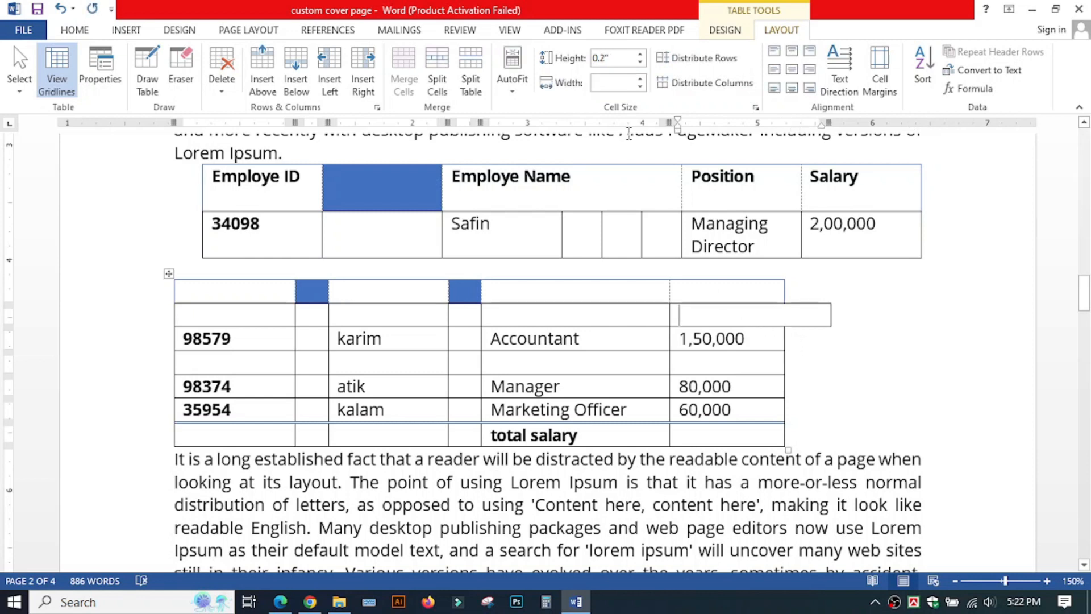
pyautogui.click(641, 88)
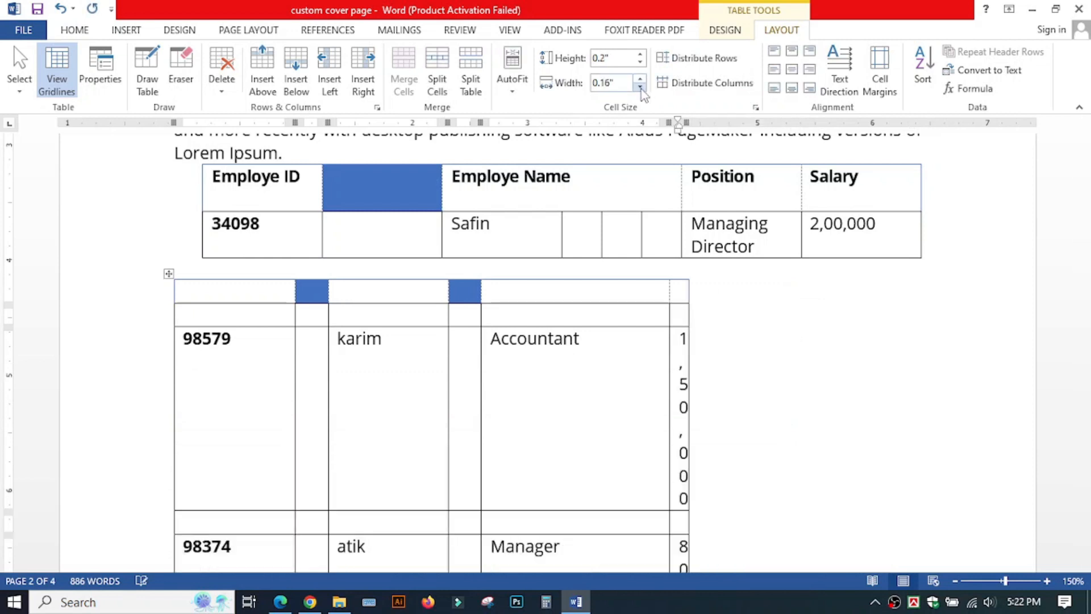
pyautogui.click(606, 414)
pyautogui.hotkey('ctrl', 'z')
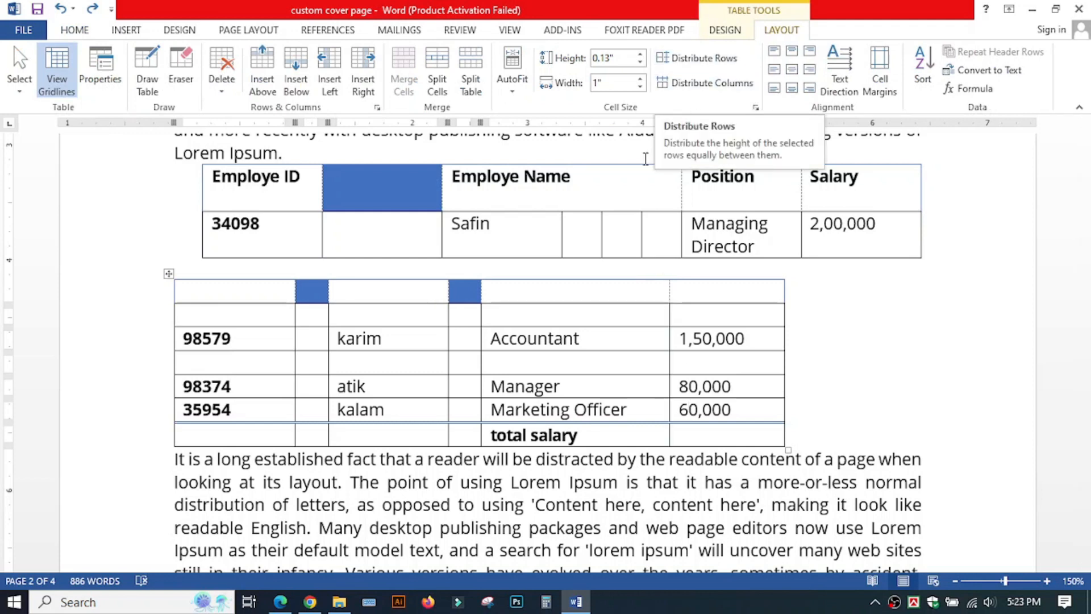
# Delete the two narrow blank columns with blue top cells from the second table and narrow its employee ID column.
pyautogui.click(326, 358)
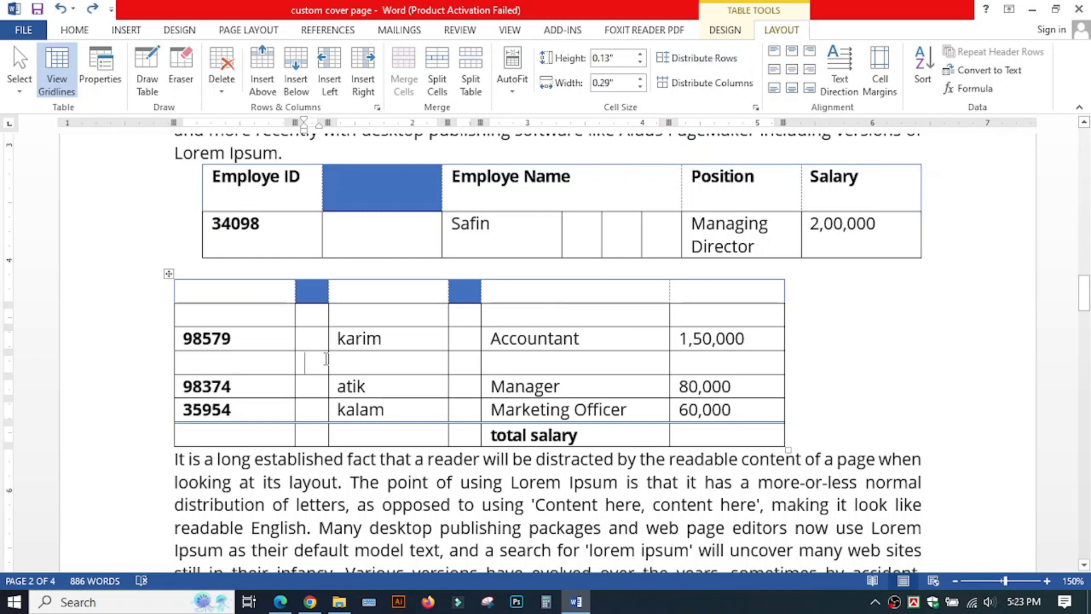
pyautogui.scroll(3, 658, 332)
pyautogui.scroll(-3, 655, 327)
pyautogui.click(307, 243)
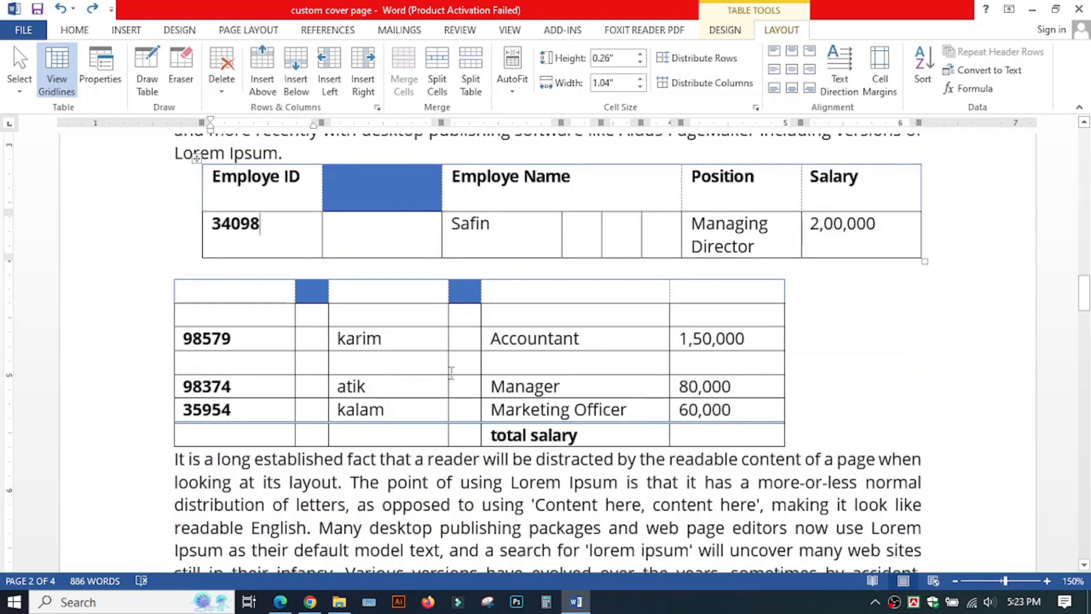
pyautogui.click(313, 276)
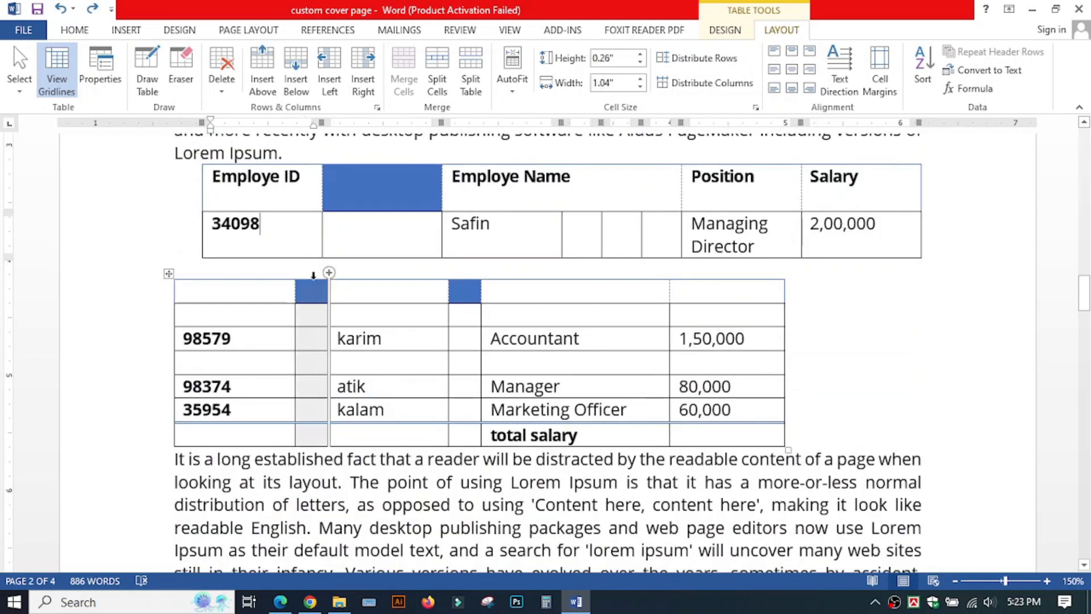
pyautogui.rightClick(314, 280)
pyautogui.click(364, 391)
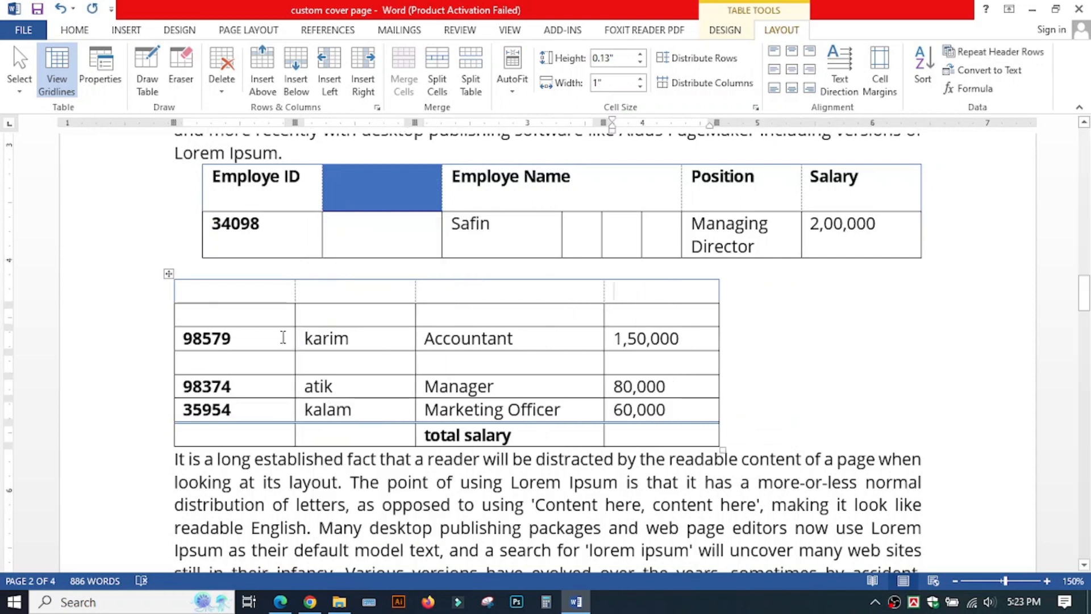
pyautogui.moveTo(295, 312); pyautogui.dragTo(246, 313)
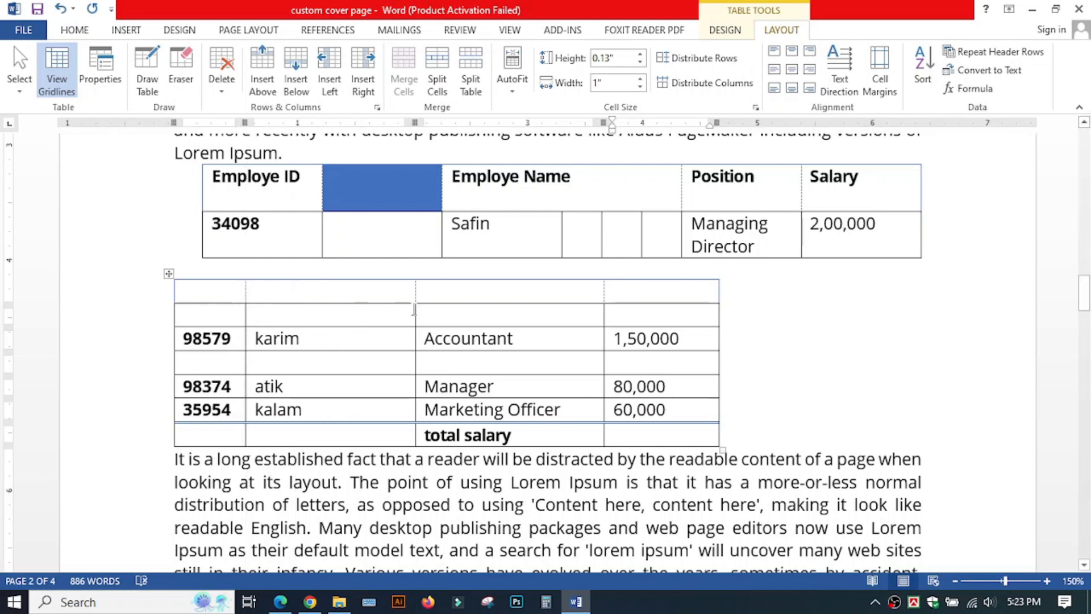
# Narrow the second table's name column, widen its salary column to about 2.7", and make the rows down to the lower blank row taller.
pyautogui.moveTo(415, 310); pyautogui.dragTo(346, 312)
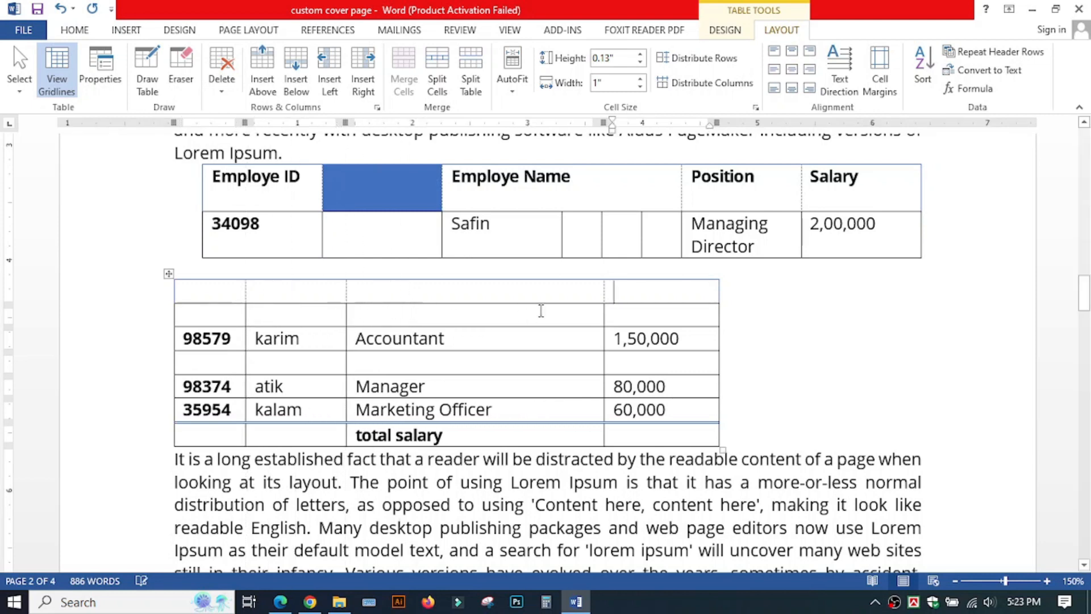
pyautogui.moveTo(716, 315); pyautogui.dragTo(915, 306)
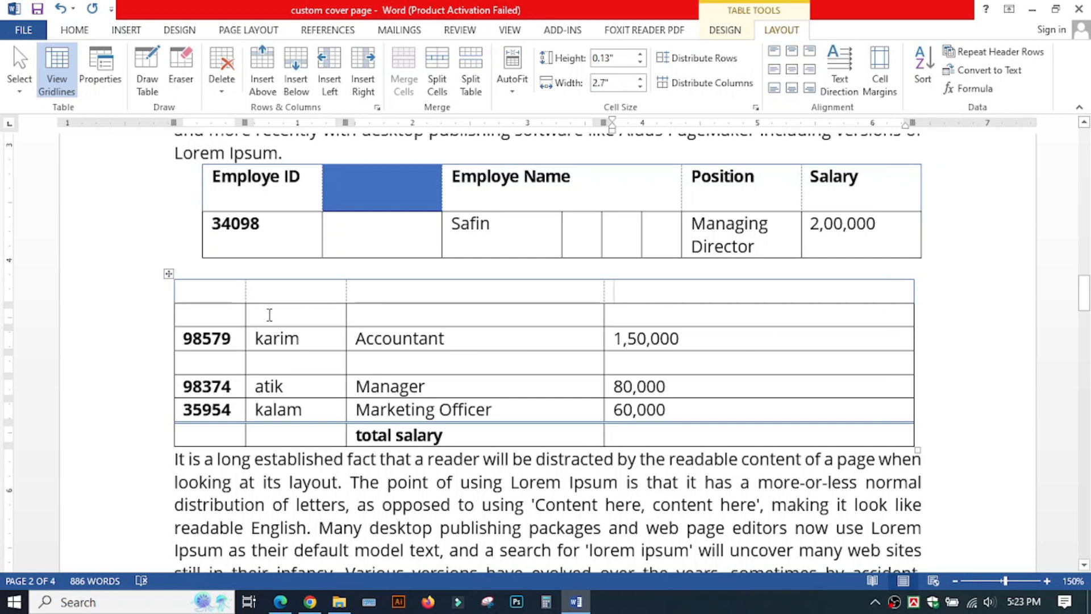
pyautogui.moveTo(178, 326); pyautogui.dragTo(212, 461)
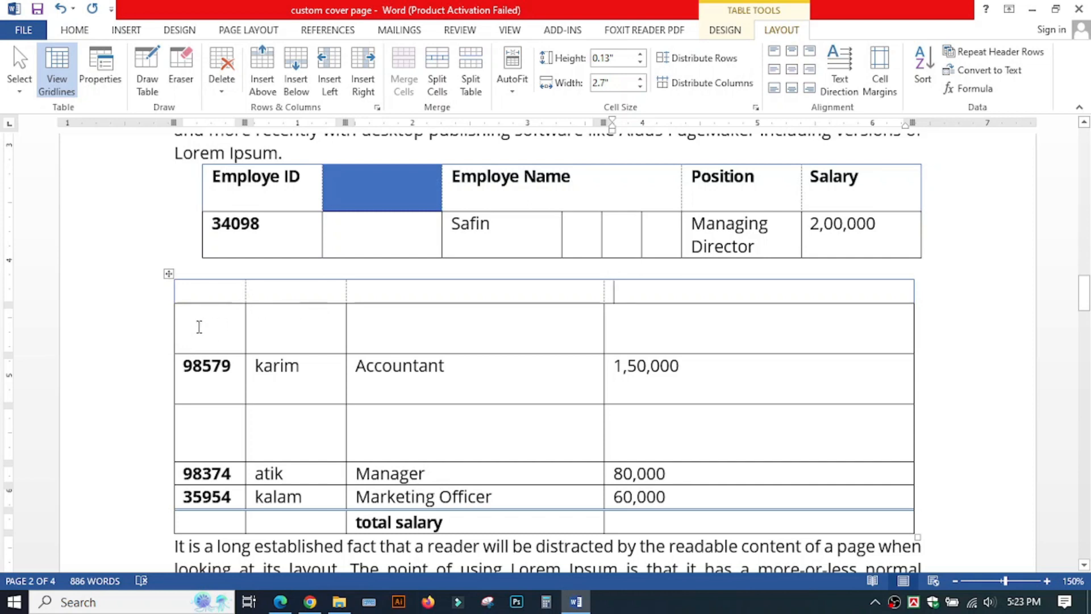
# Distribute all rows of the second table evenly so they share one height.
pyautogui.scroll(-1, 248, 256)
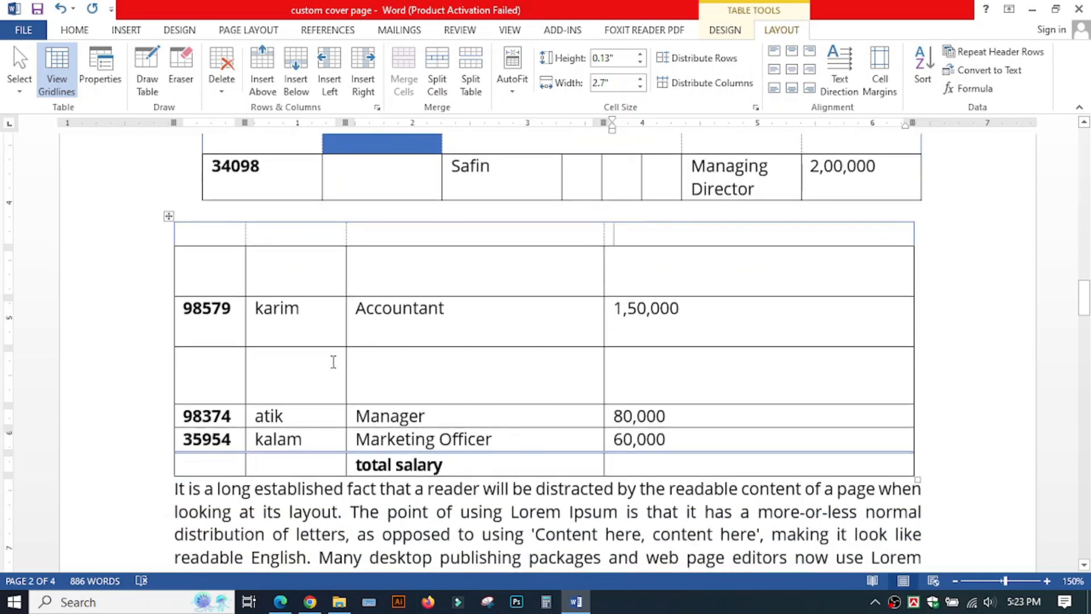
pyautogui.moveTo(231, 233); pyautogui.dragTo(781, 458)
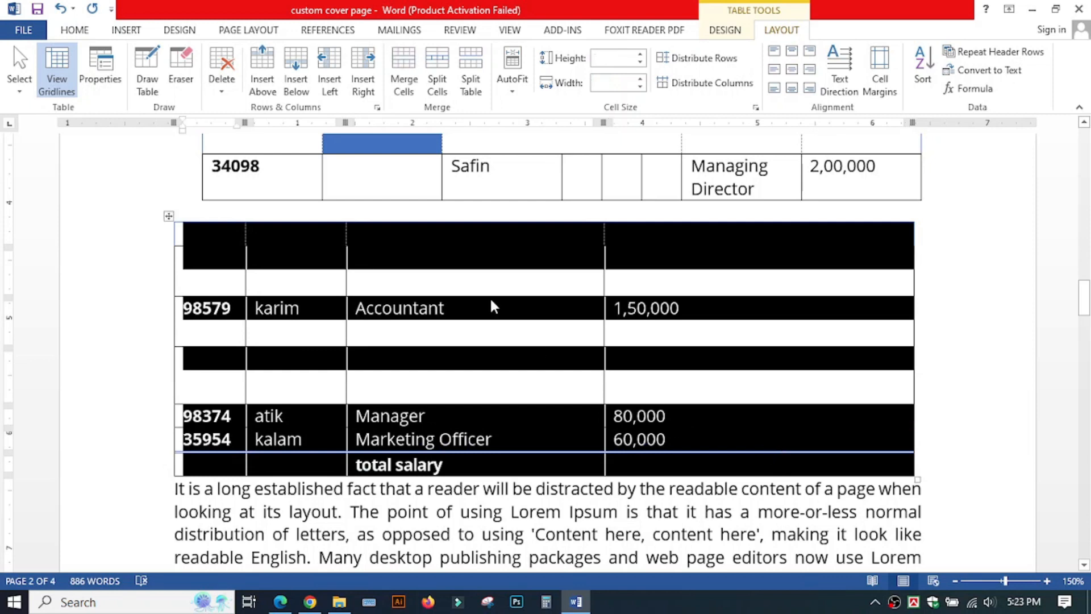
pyautogui.click(700, 63)
pyautogui.click(474, 381)
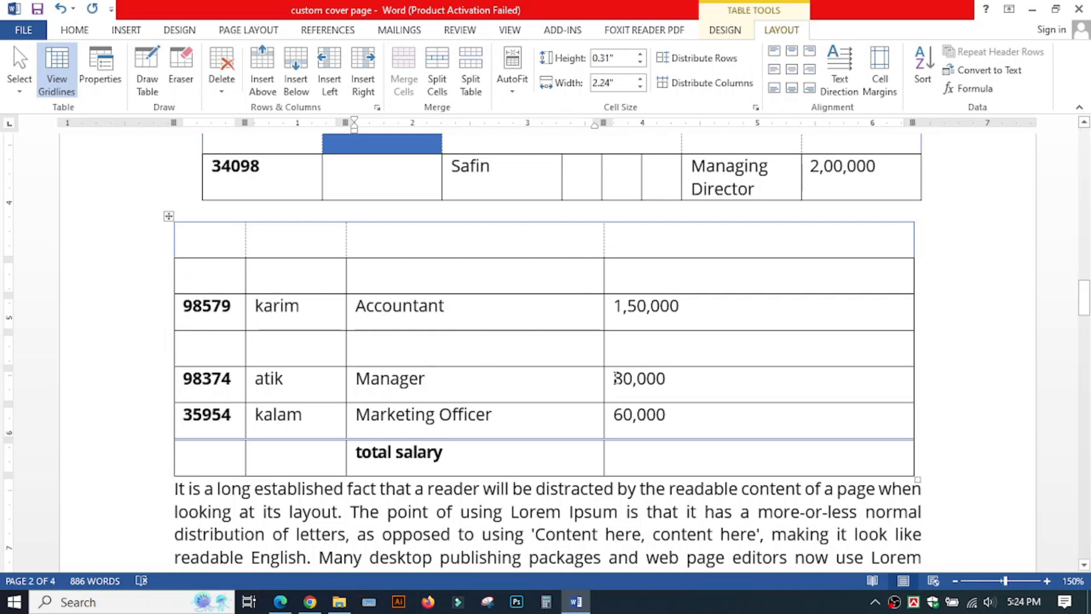
# Distribute all columns of the second table evenly so they share one width.
pyautogui.moveTo(194, 241); pyautogui.dragTo(779, 449)
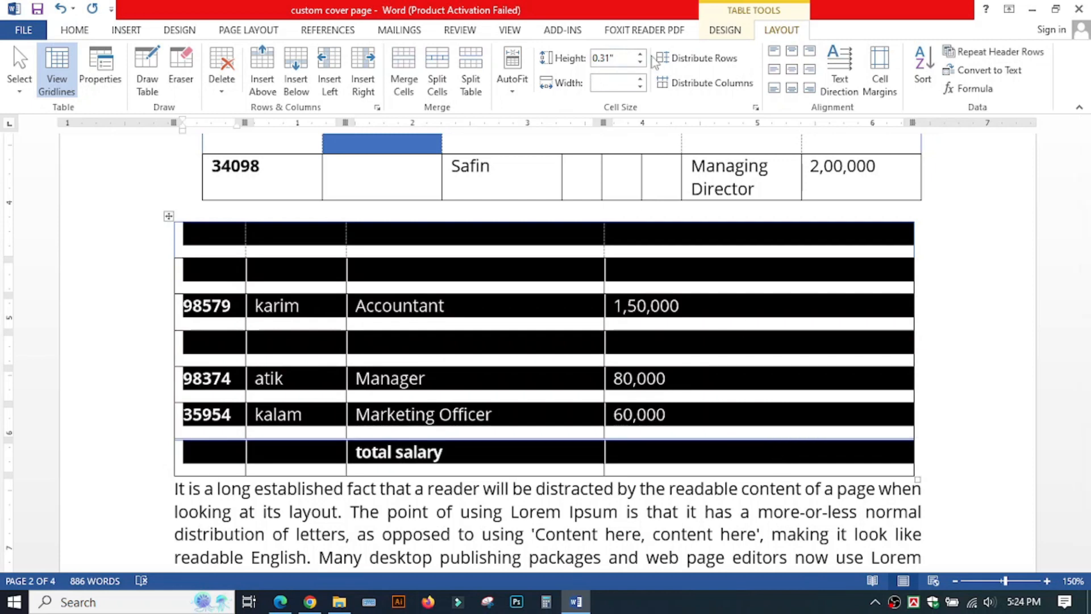
pyautogui.click(710, 85)
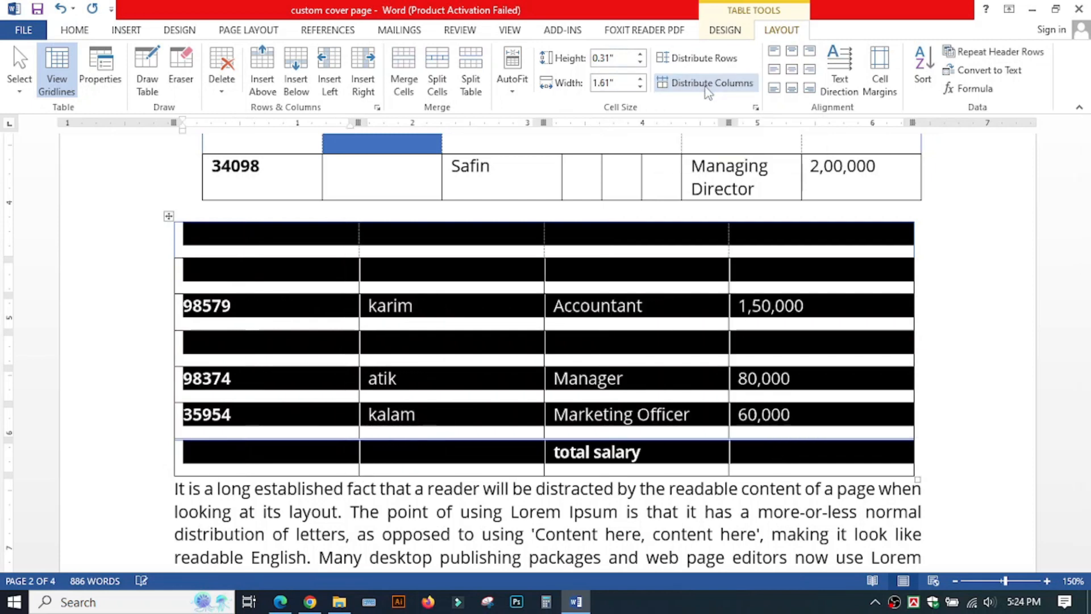
pyautogui.click(662, 311)
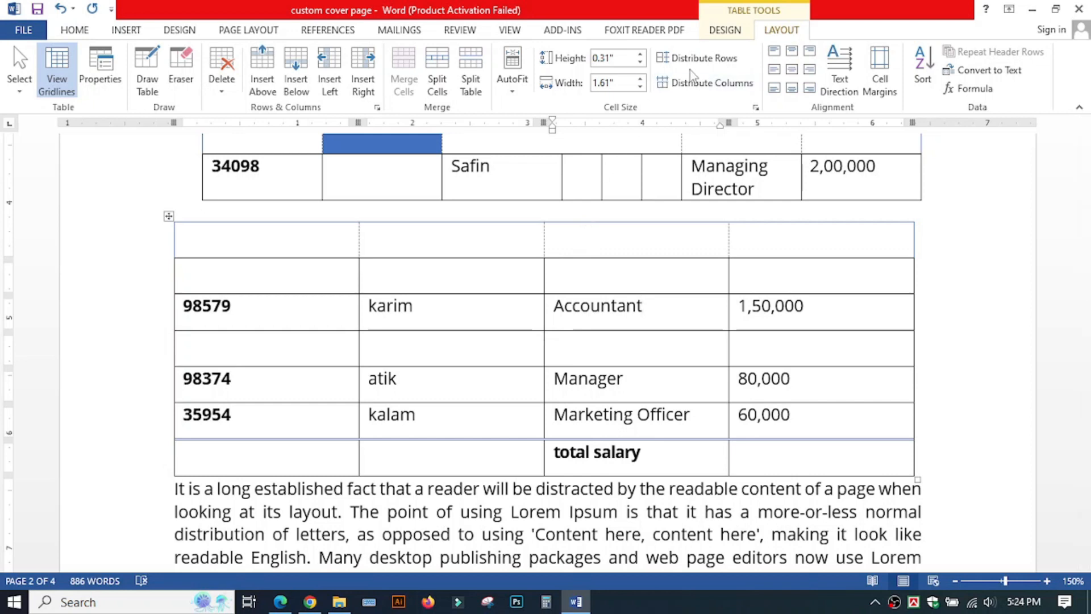
# Increase the height of the Accountant's row in the second table to about 0.76".
pyautogui.click(399, 307)
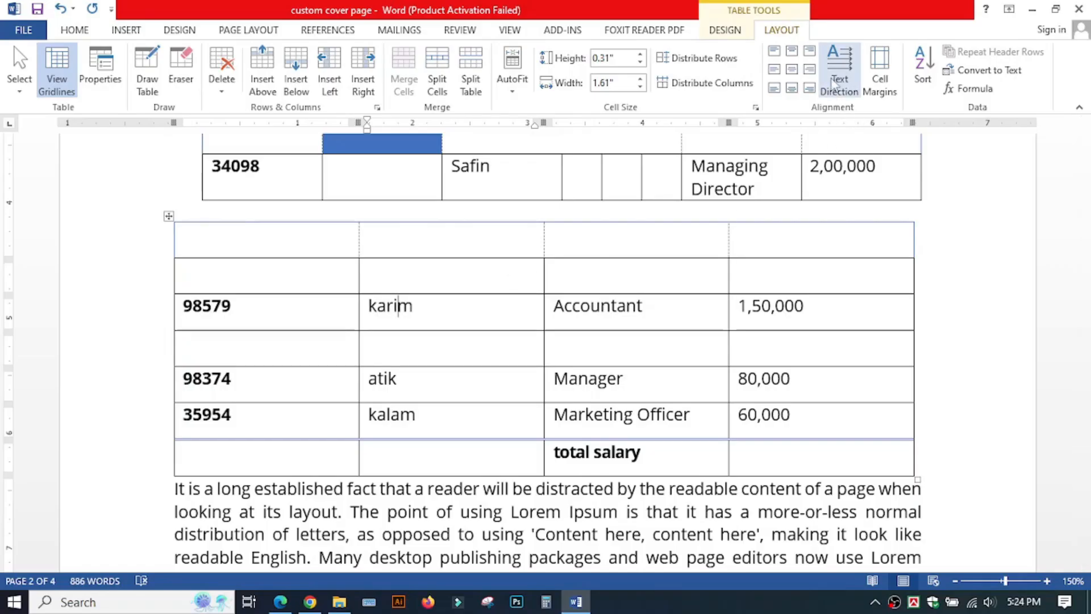
pyautogui.click(365, 345)
pyautogui.click(320, 331)
pyautogui.moveTo(320, 332); pyautogui.dragTo(331, 382)
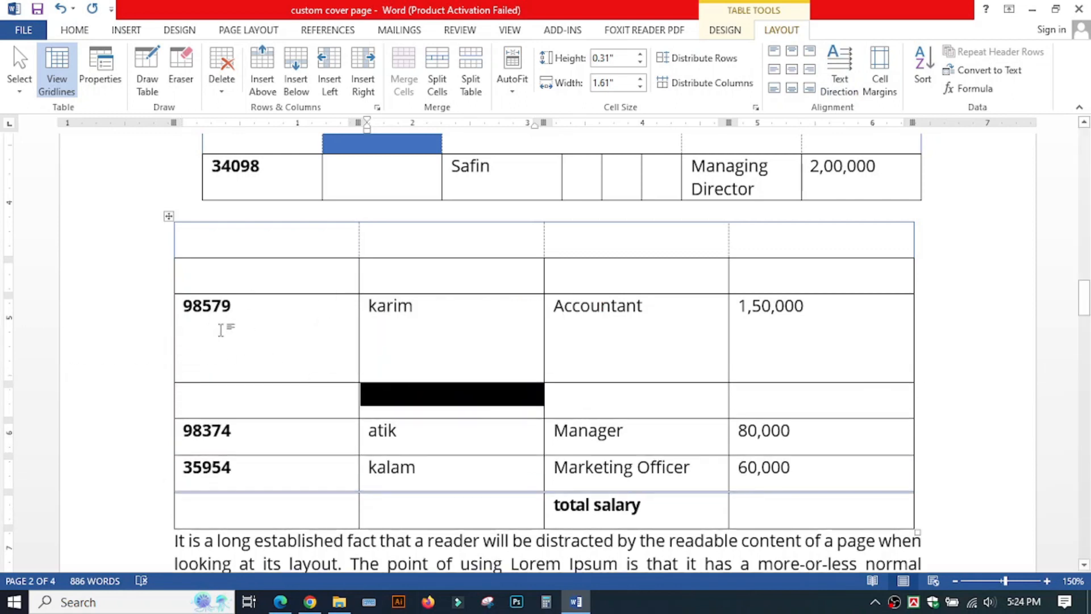
pyautogui.click(185, 307)
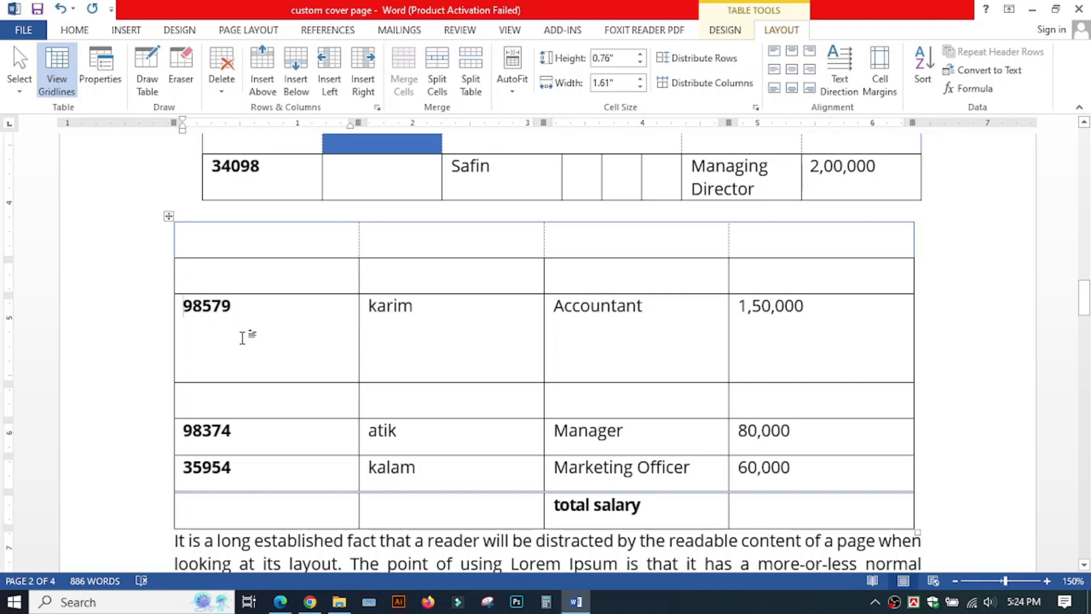
# Center the text of the whole second table horizontally and vertically within its cells.
pyautogui.click(267, 306)
pyautogui.click(169, 216)
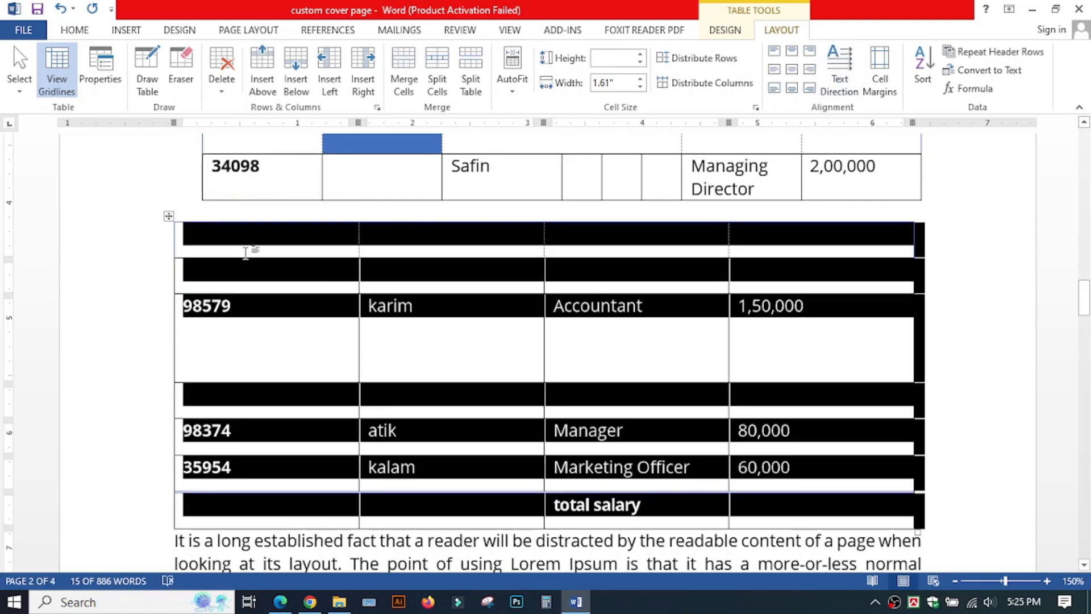
pyautogui.click(794, 70)
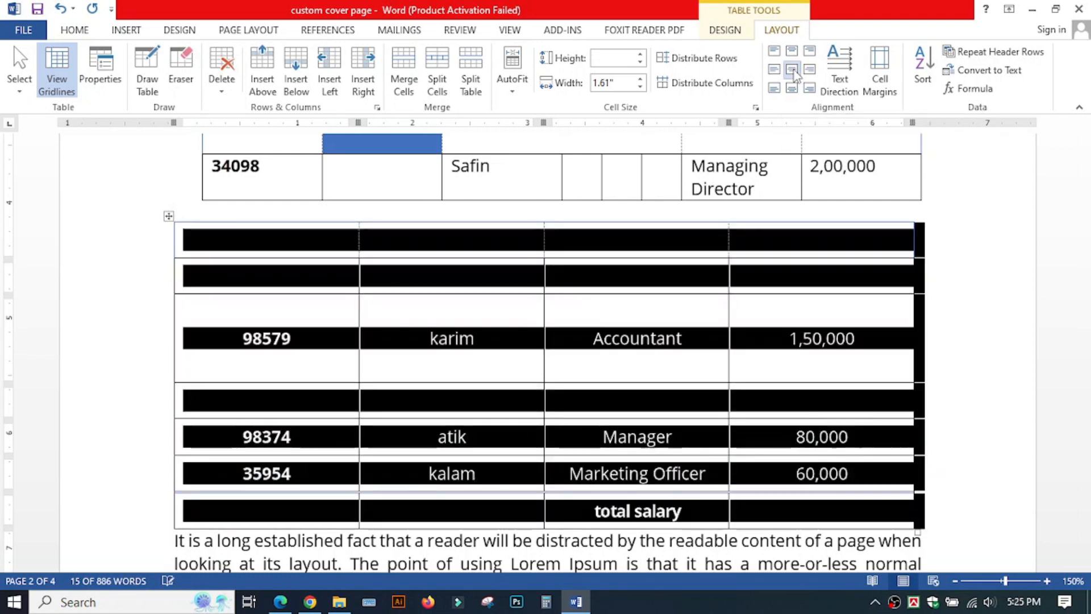
pyautogui.click(543, 350)
pyautogui.scroll(-1, 543, 327)
pyautogui.scroll(-1, 543, 328)
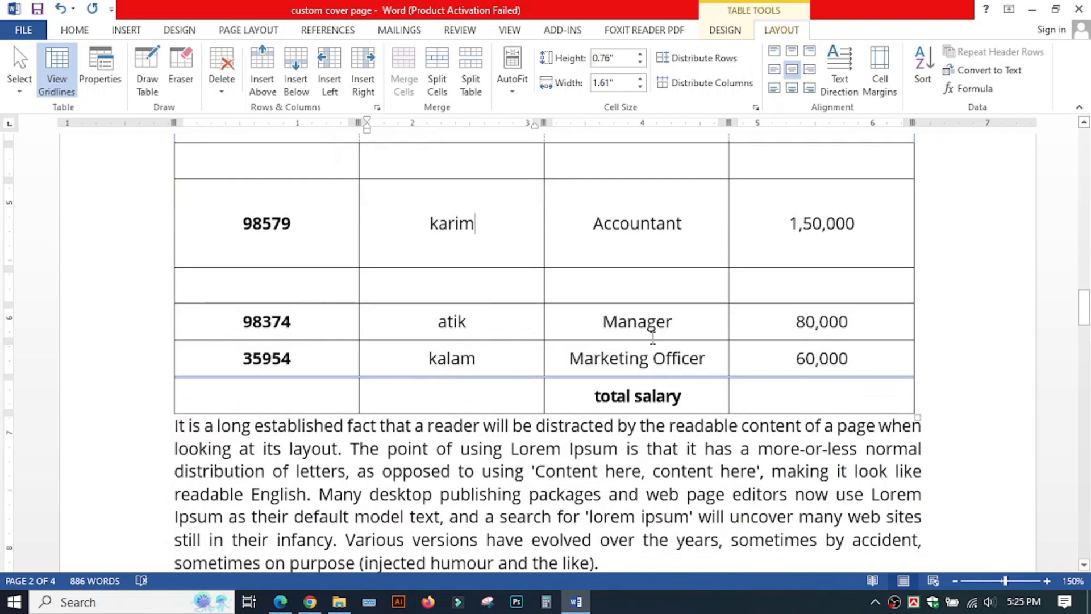
pyautogui.scroll(1, 653, 338)
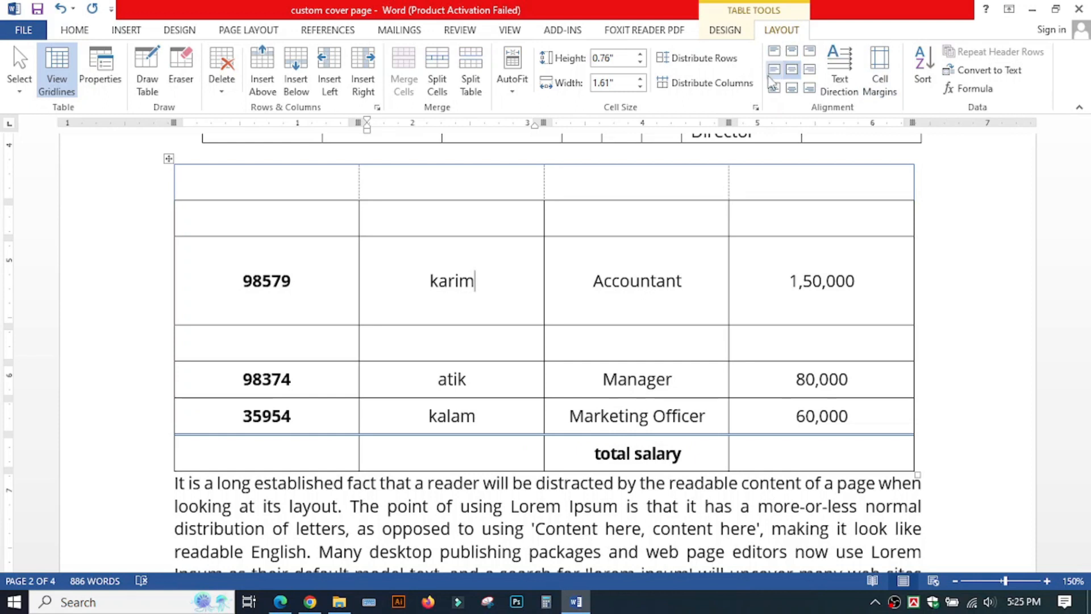
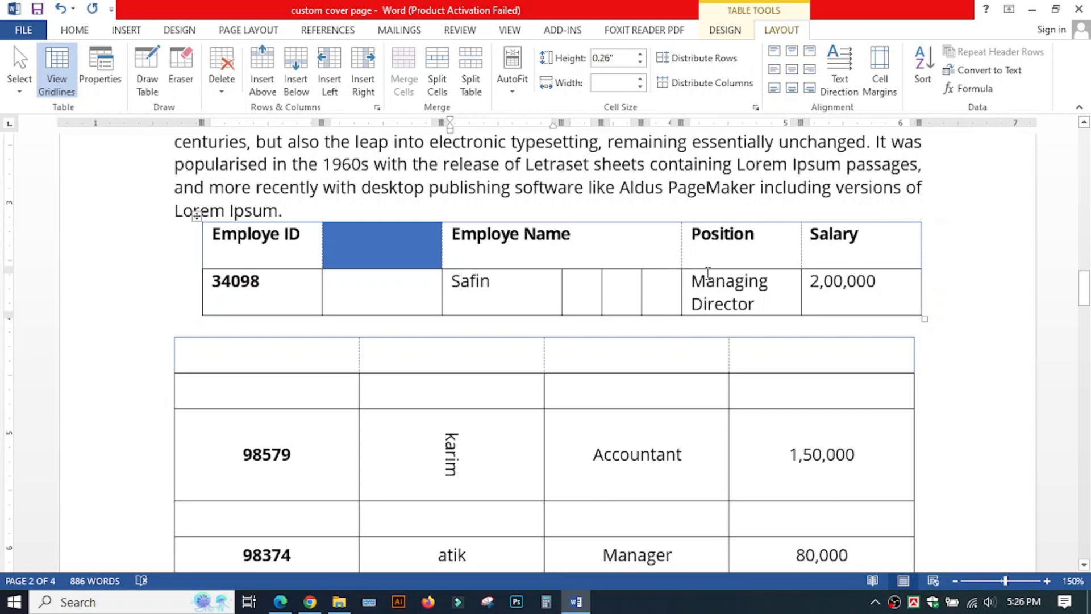
# Apply default cell margins of 0" top and bottom and 0.08" left and right to the whole first table.
pyautogui.click(197, 216)
pyautogui.click(881, 85)
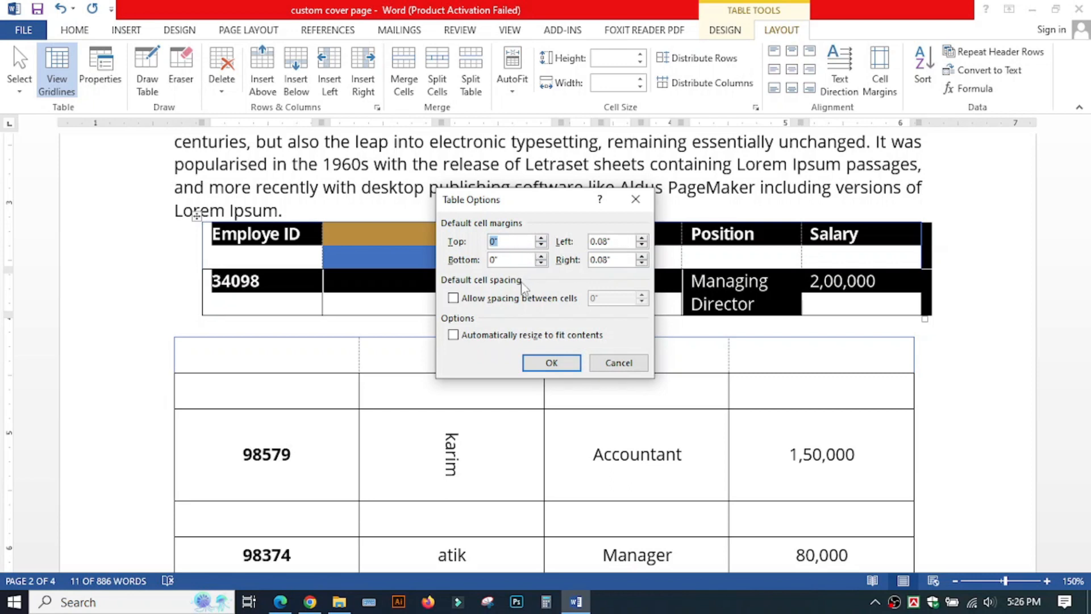
pyautogui.click(550, 364)
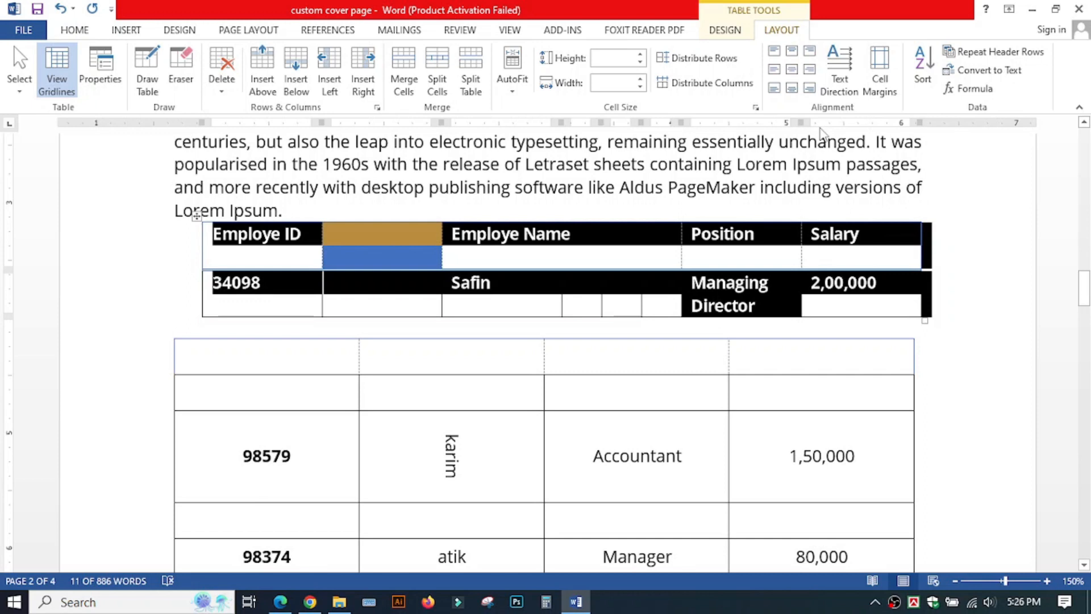
pyautogui.click(651, 290)
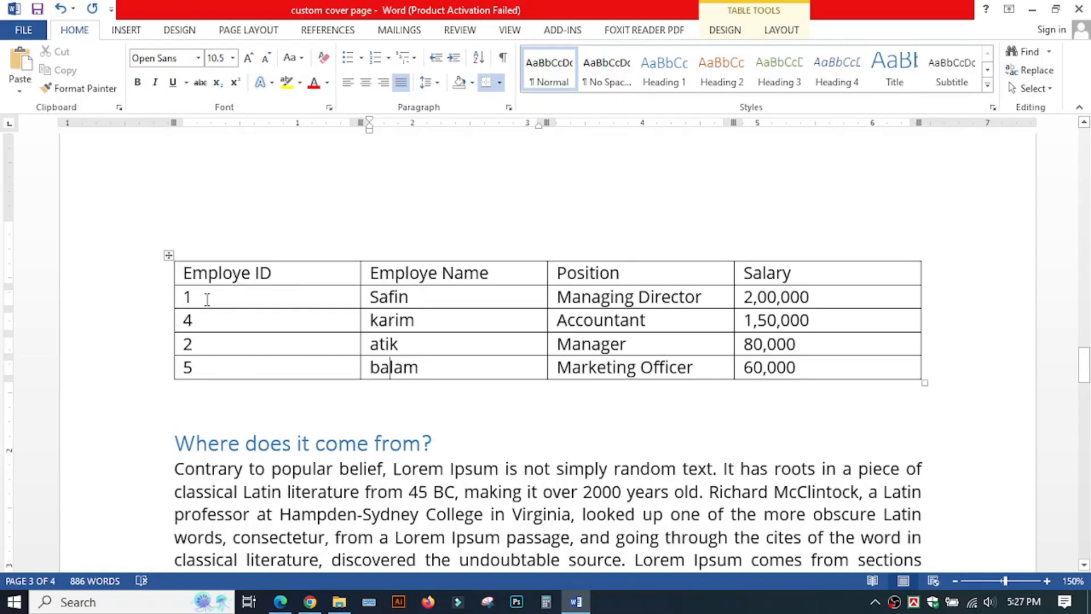
# Sort the page 3 table's data rows by the employee ID column as numbers, ascending, with no header row.
pyautogui.click(200, 301)
pyautogui.moveTo(203, 296); pyautogui.dragTo(202, 371)
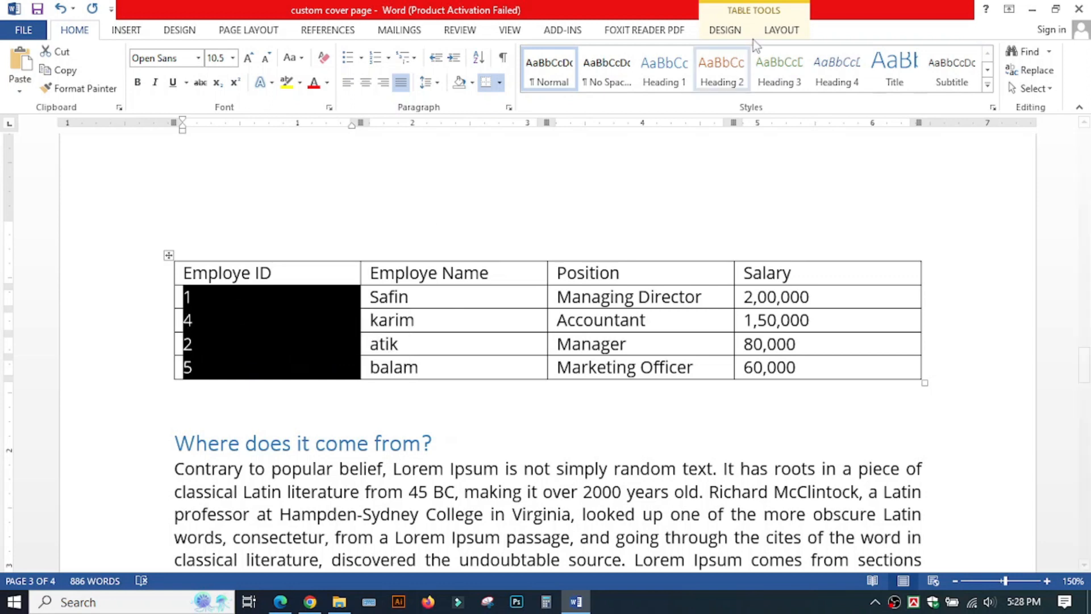
pyautogui.click(789, 25)
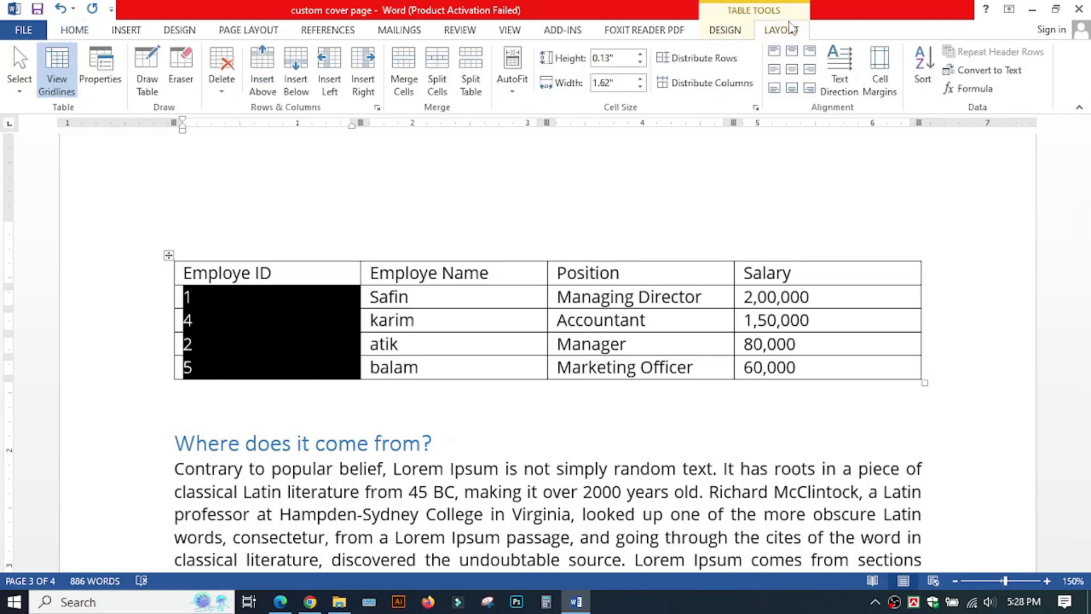
pyautogui.click(930, 73)
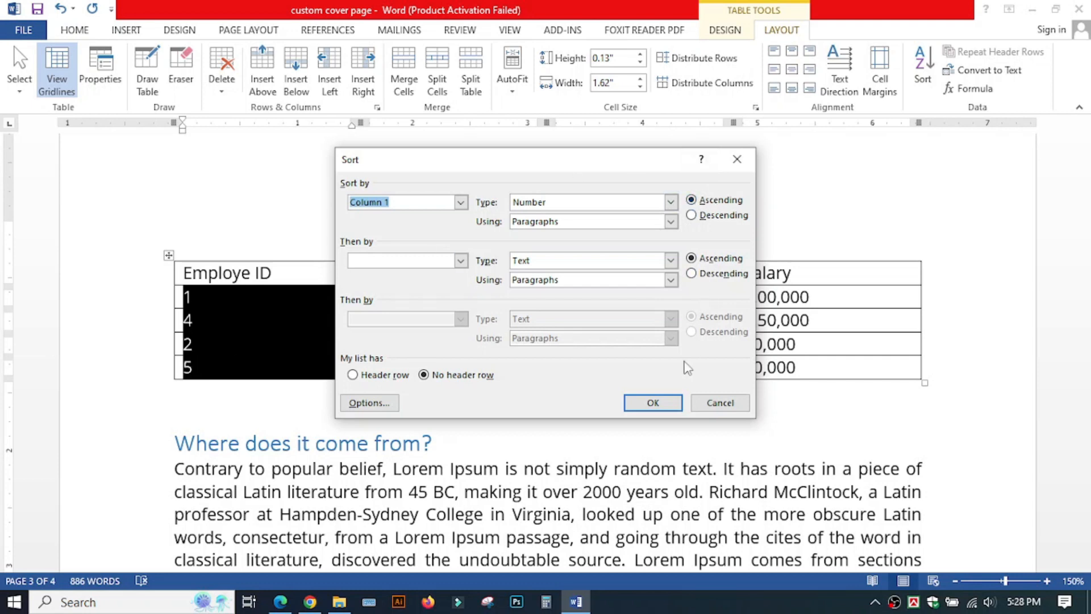
pyautogui.click(654, 403)
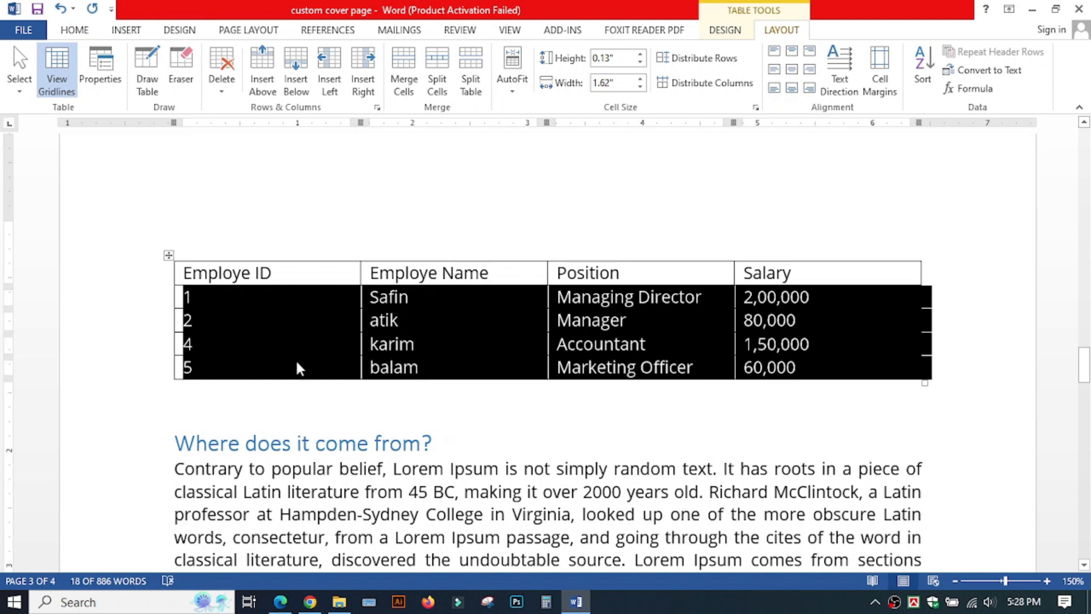
pyautogui.click(236, 342)
pyautogui.moveTo(171, 316)
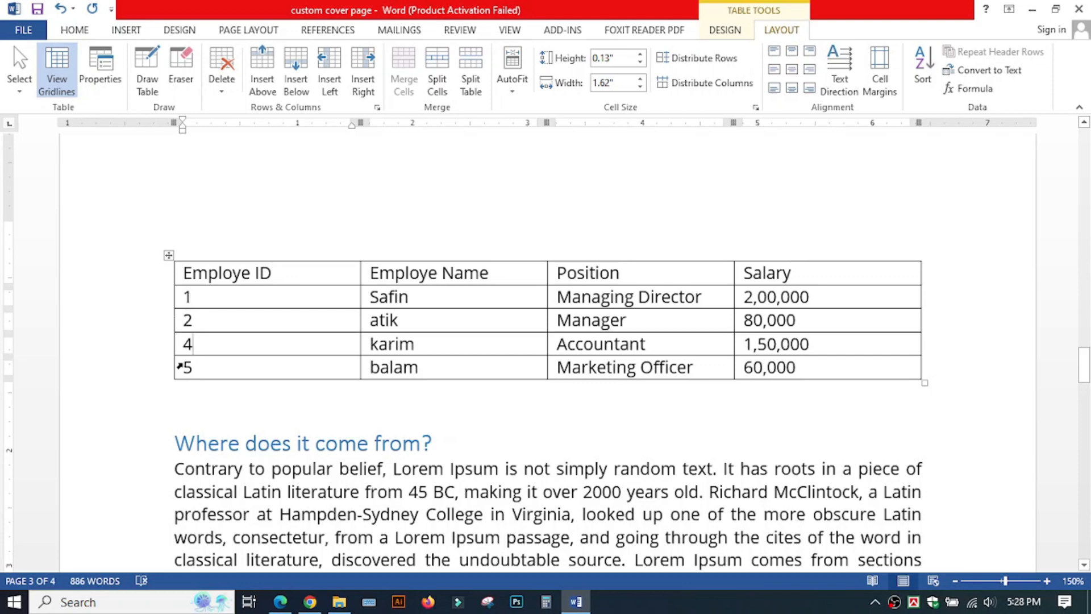
# Sort the page 3 table's data rows by the employee name column as text, ascending, with no header row.
pyautogui.click(365, 296)
pyautogui.moveTo(372, 294); pyautogui.dragTo(432, 364)
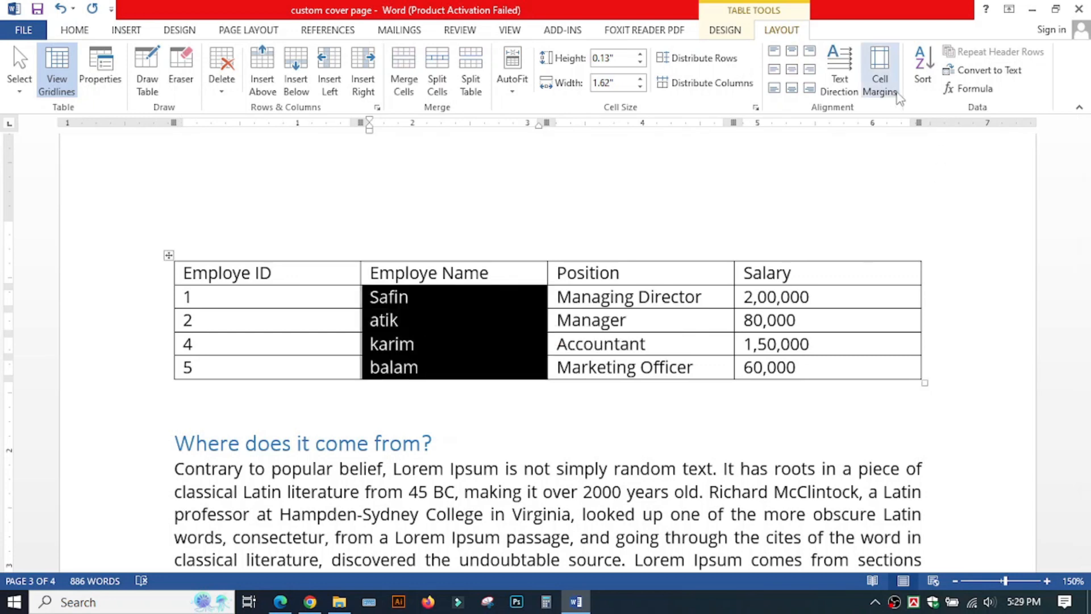
pyautogui.click(919, 71)
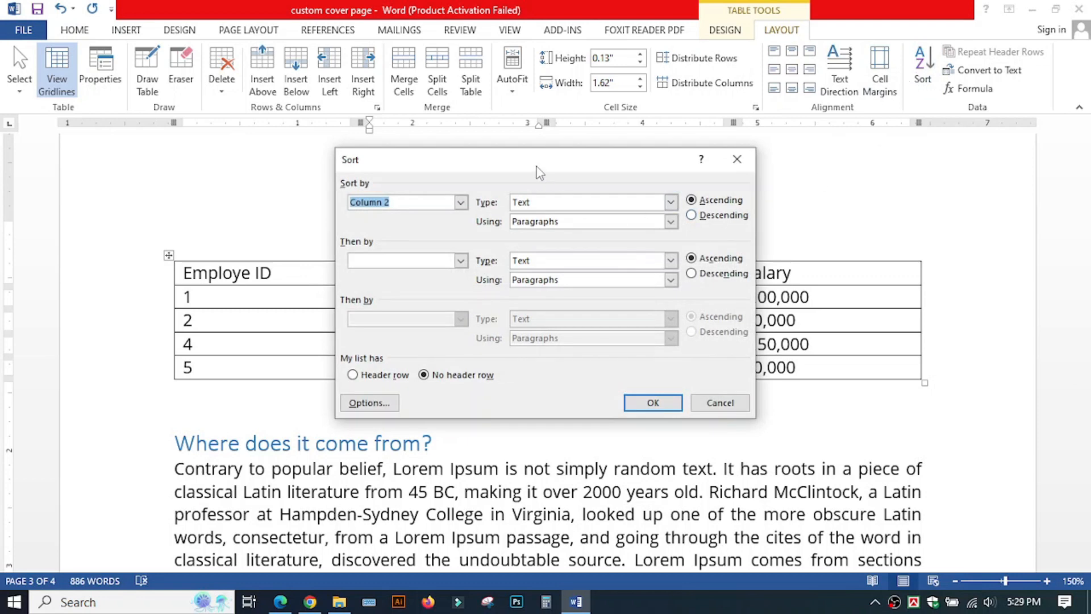
pyautogui.moveTo(537, 166); pyautogui.dragTo(836, 90)
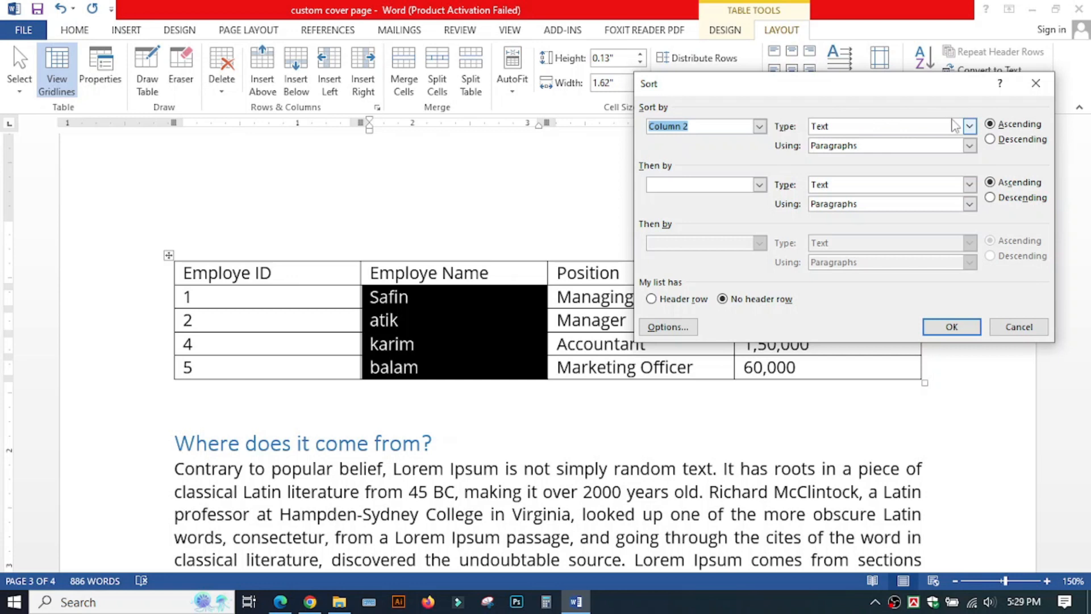
pyautogui.click(970, 125)
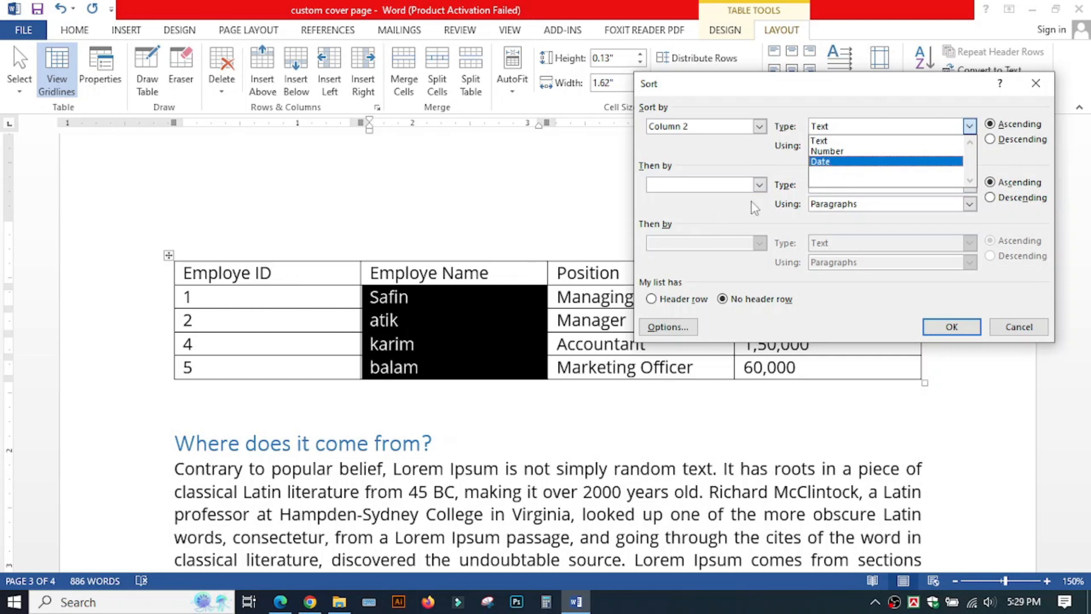
pyautogui.click(800, 152)
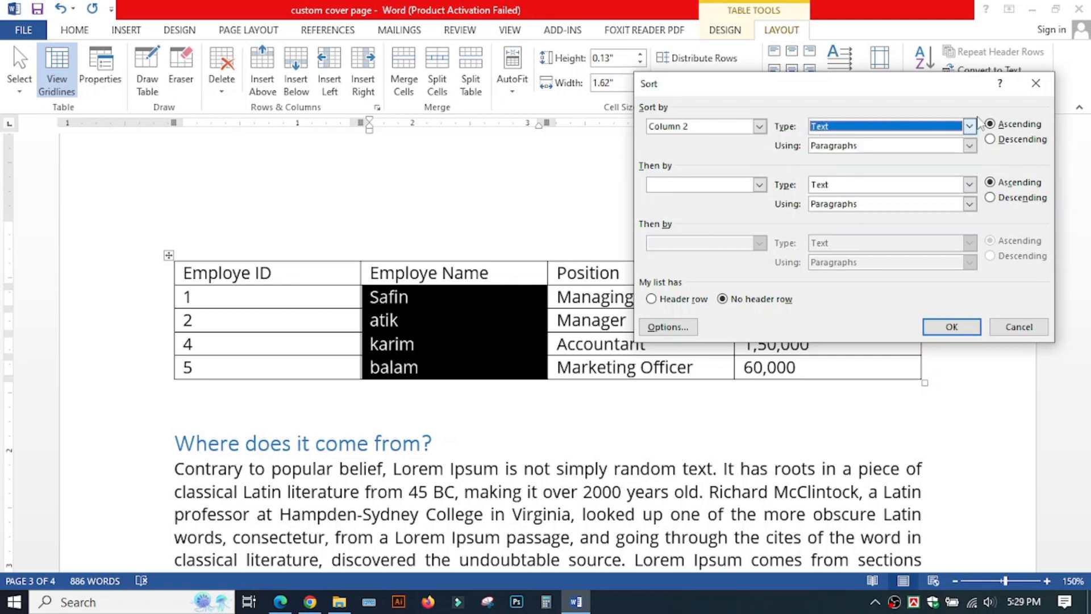
pyautogui.click(955, 327)
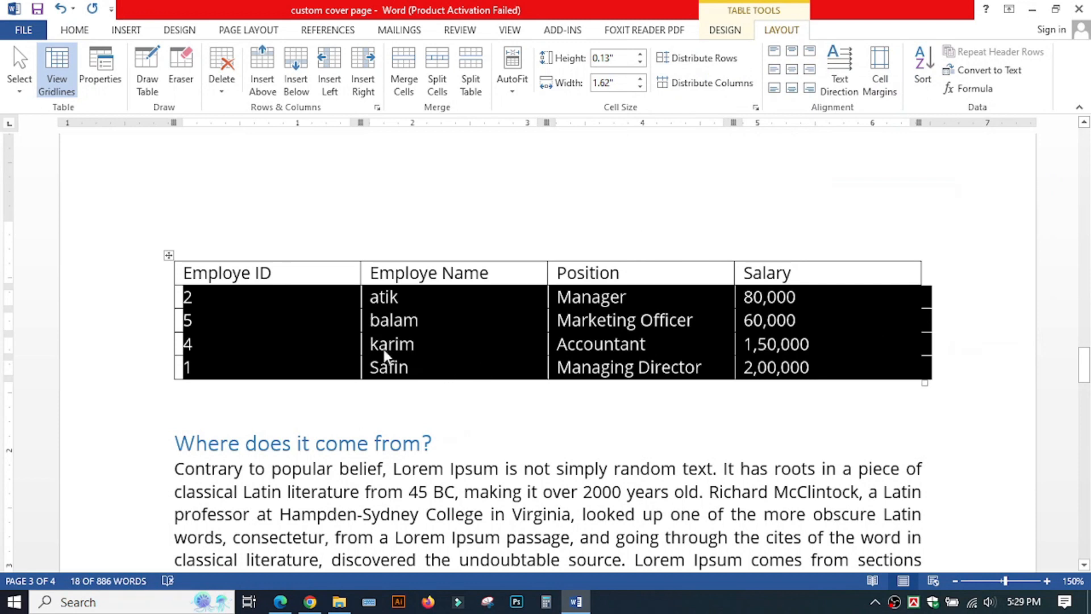
pyautogui.click(388, 344)
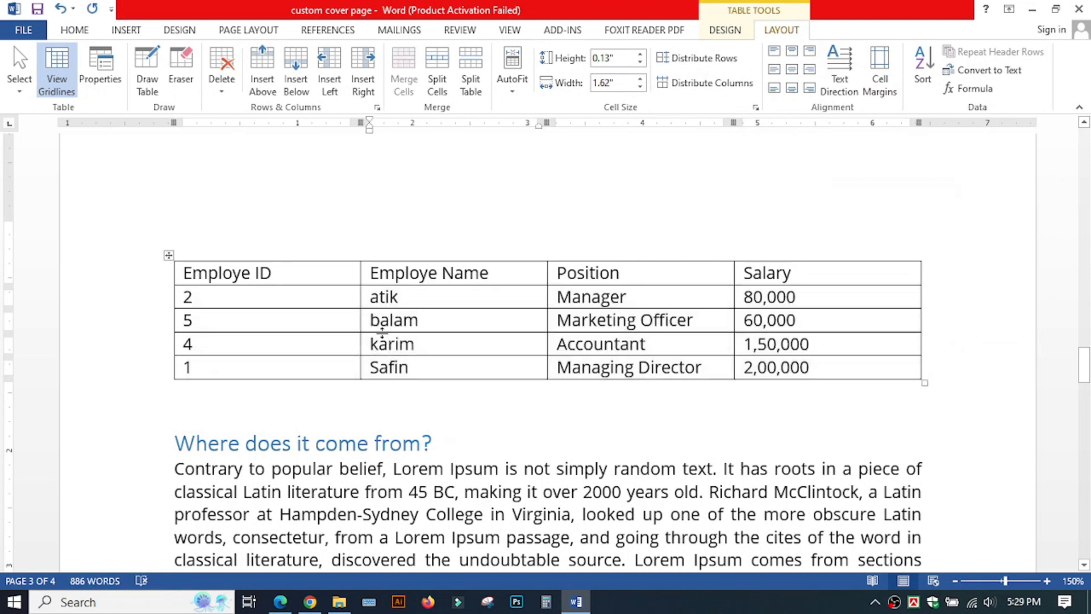
pyautogui.click(441, 320)
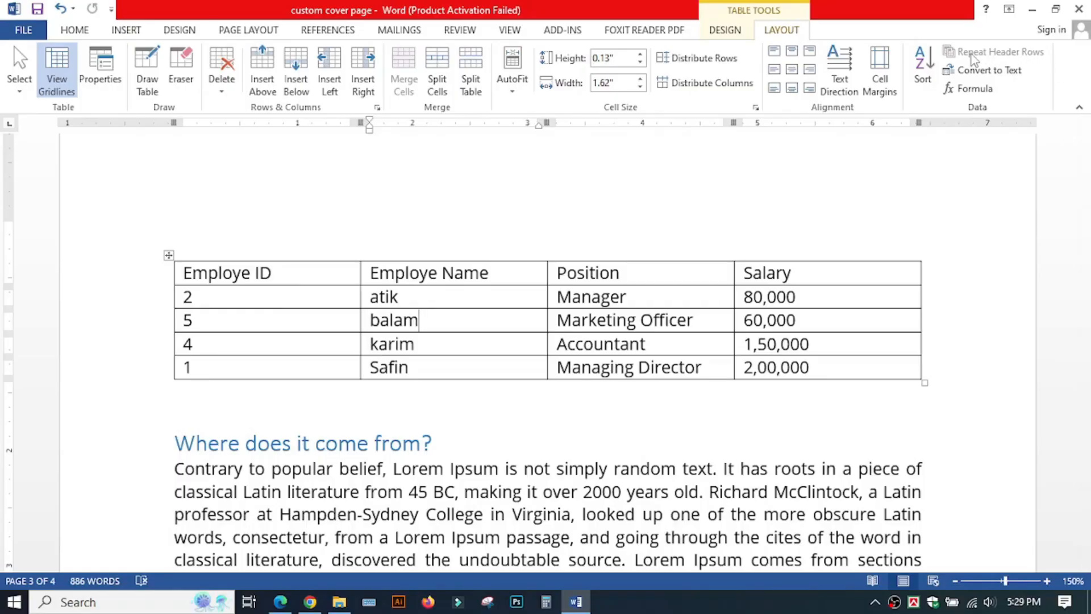
# Remove the blank space above the sorted table so it starts on page 2 directly below the paragraph.
pyautogui.scroll(6, 482, 287)
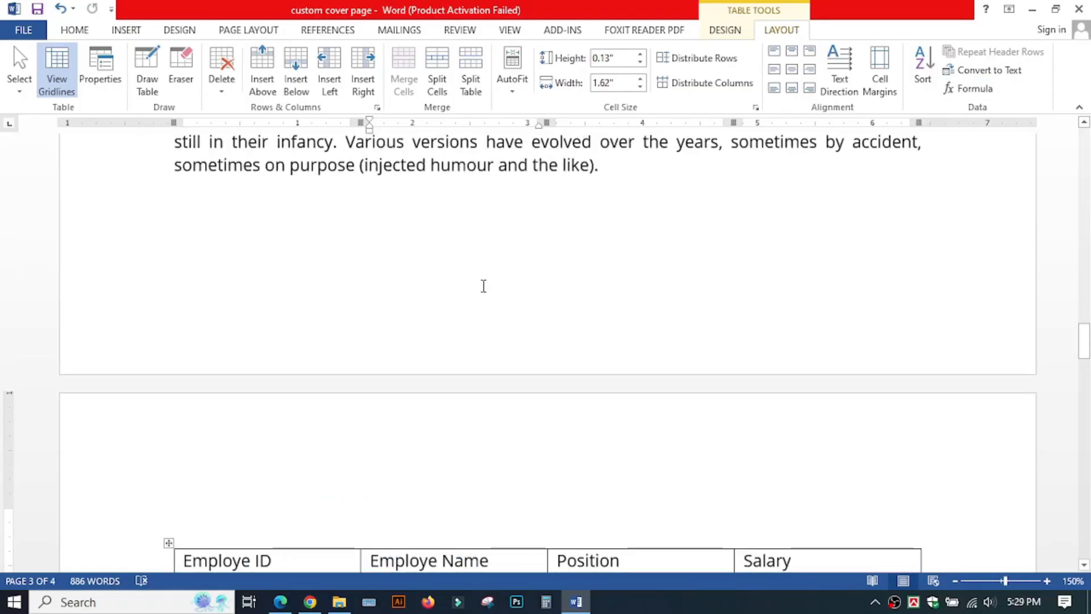
pyautogui.click(358, 333)
pyautogui.hotkey('ctrl', 'z')
pyautogui.hotkey('ctrl', 'z')
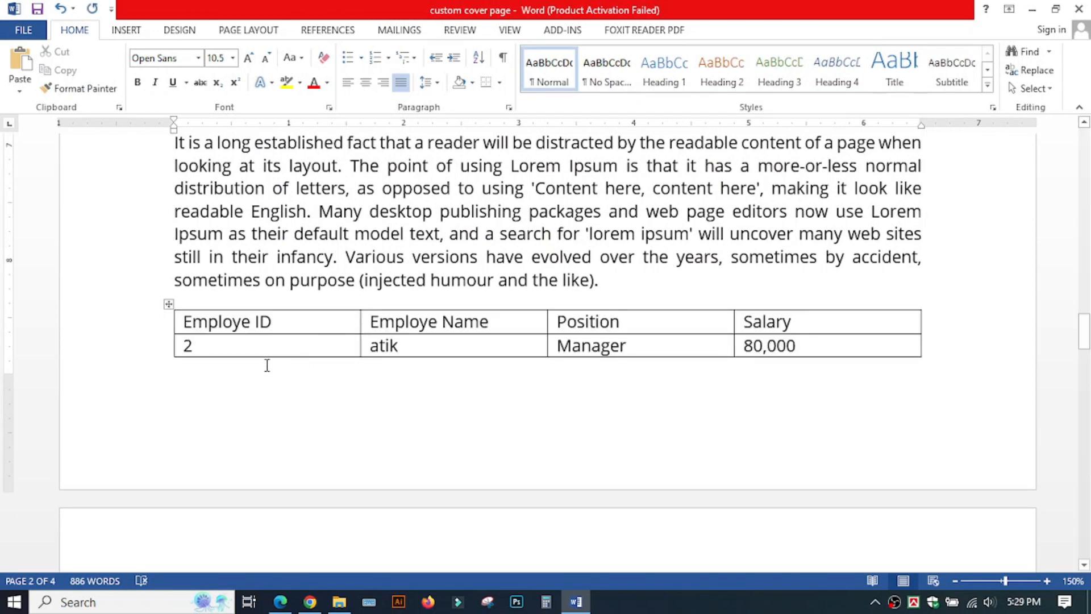
# Set the header row of the table that continues onto page 3 to repeat on each page.
pyautogui.scroll(-5, 296, 375)
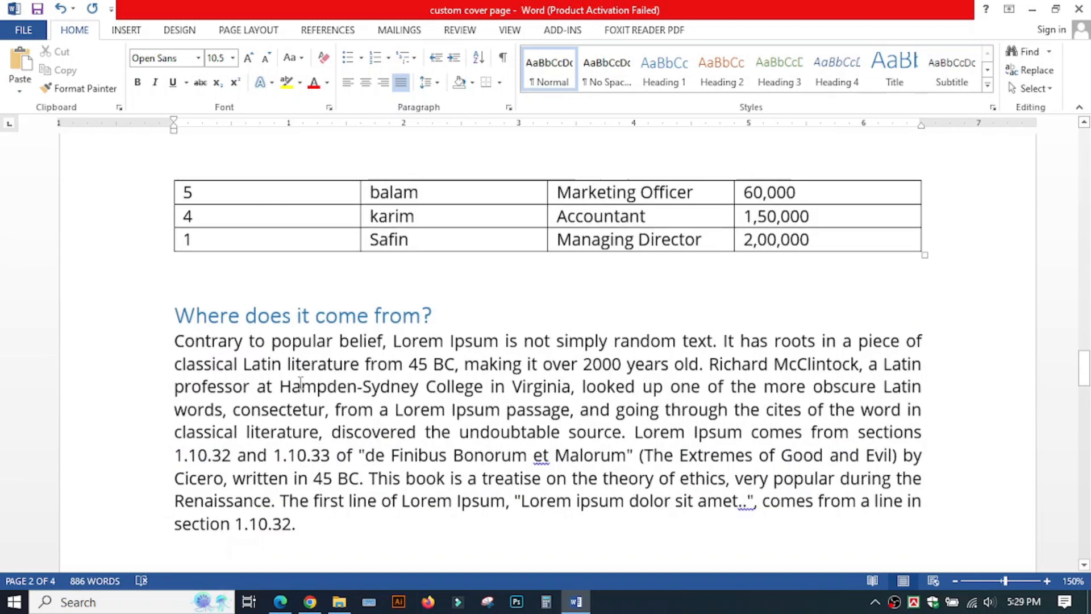
pyautogui.scroll(3, 290, 301)
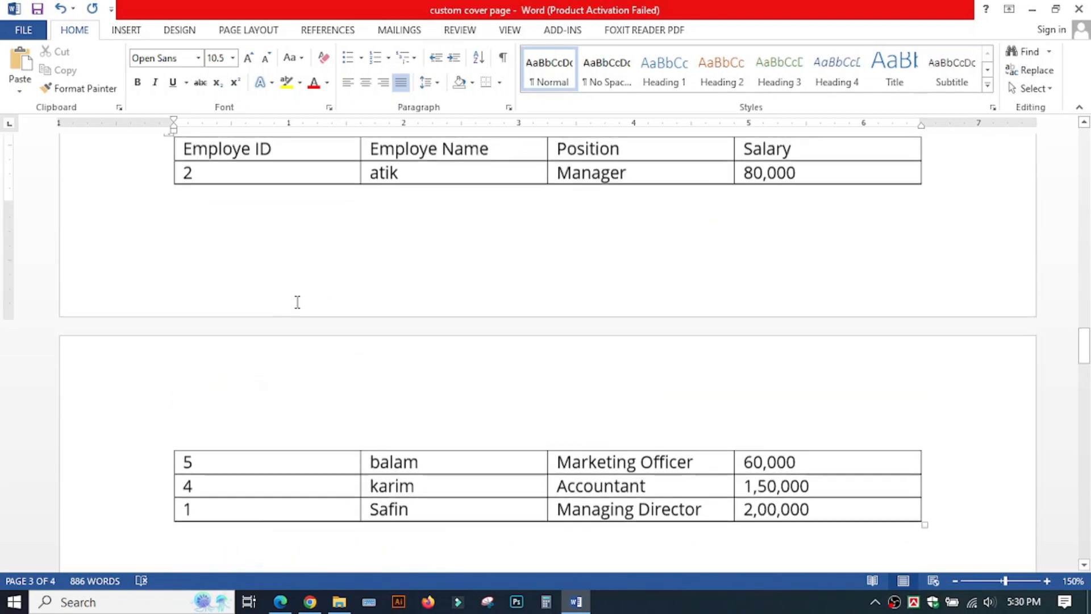
pyautogui.scroll(1, 356, 287)
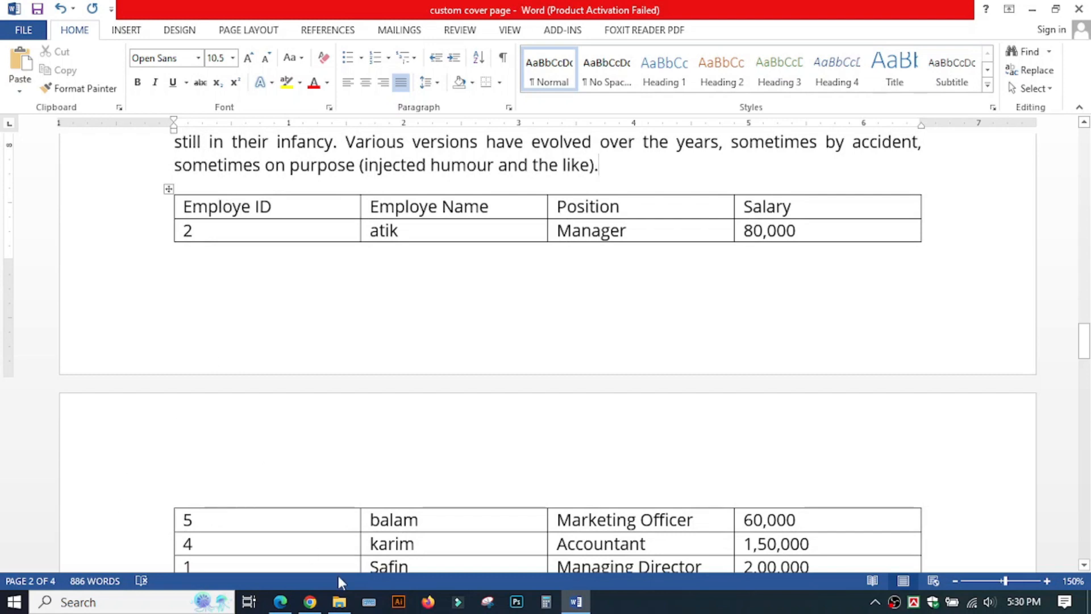
pyautogui.scroll(-2, 356, 430)
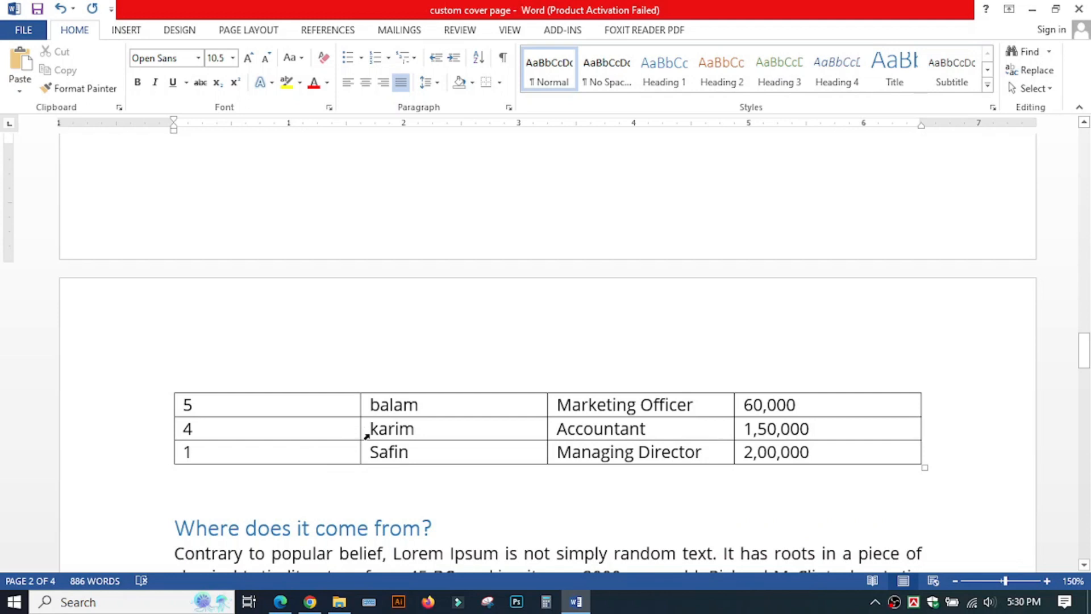
pyautogui.scroll(2, 367, 435)
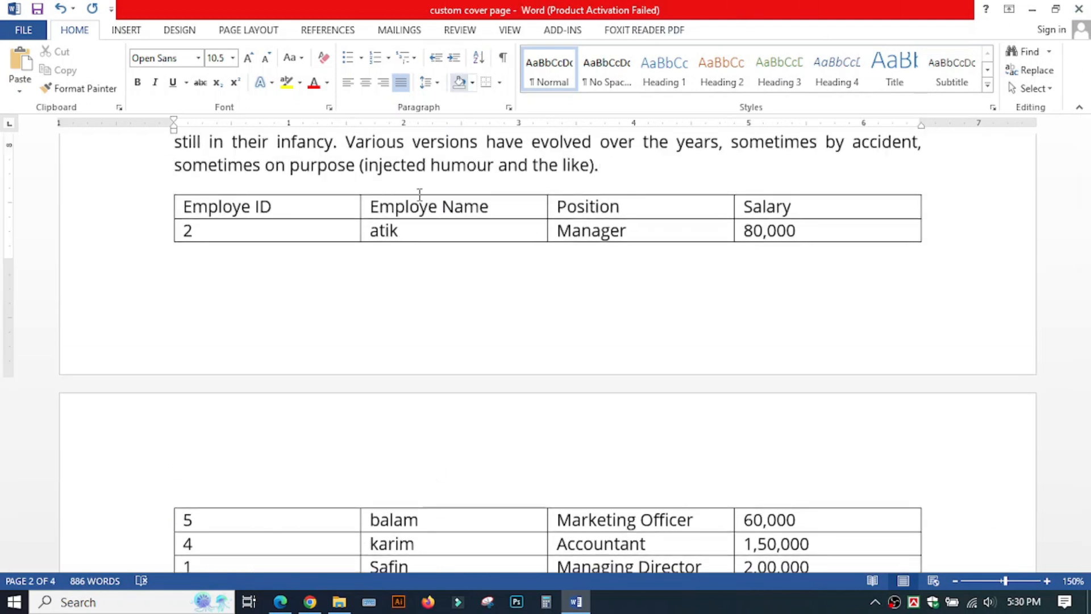
pyautogui.click(272, 520)
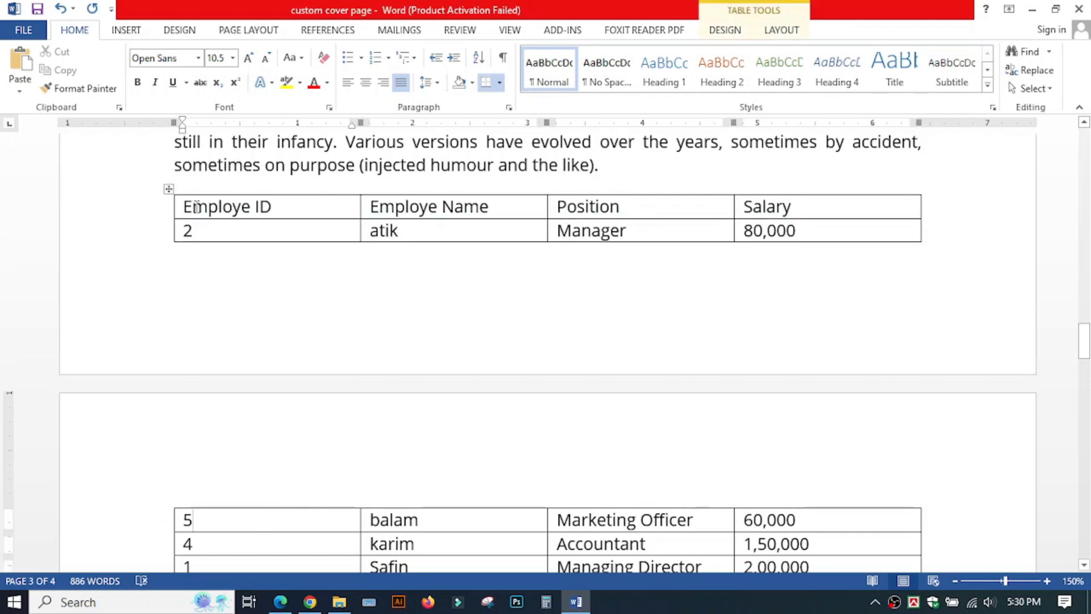
pyautogui.click(175, 208)
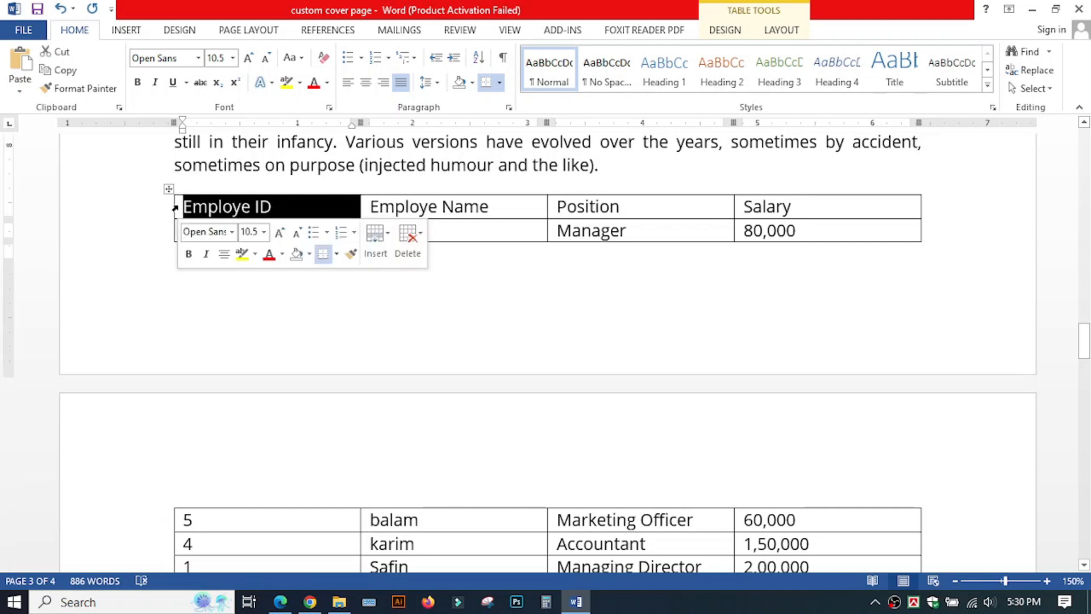
pyautogui.click(645, 192)
pyautogui.moveTo(811, 201); pyautogui.dragTo(202, 200)
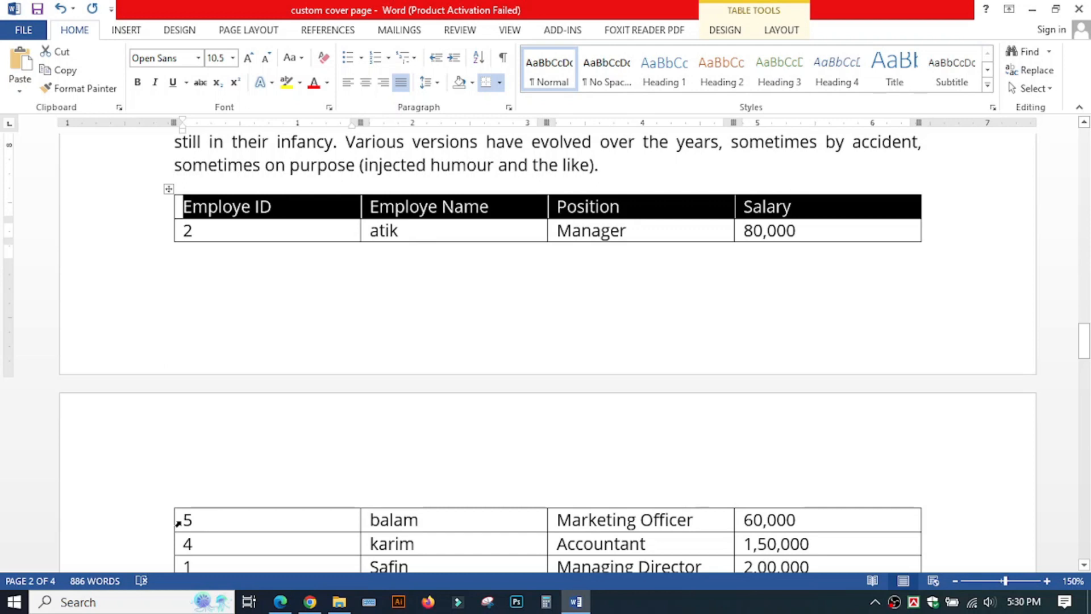
pyautogui.click(781, 30)
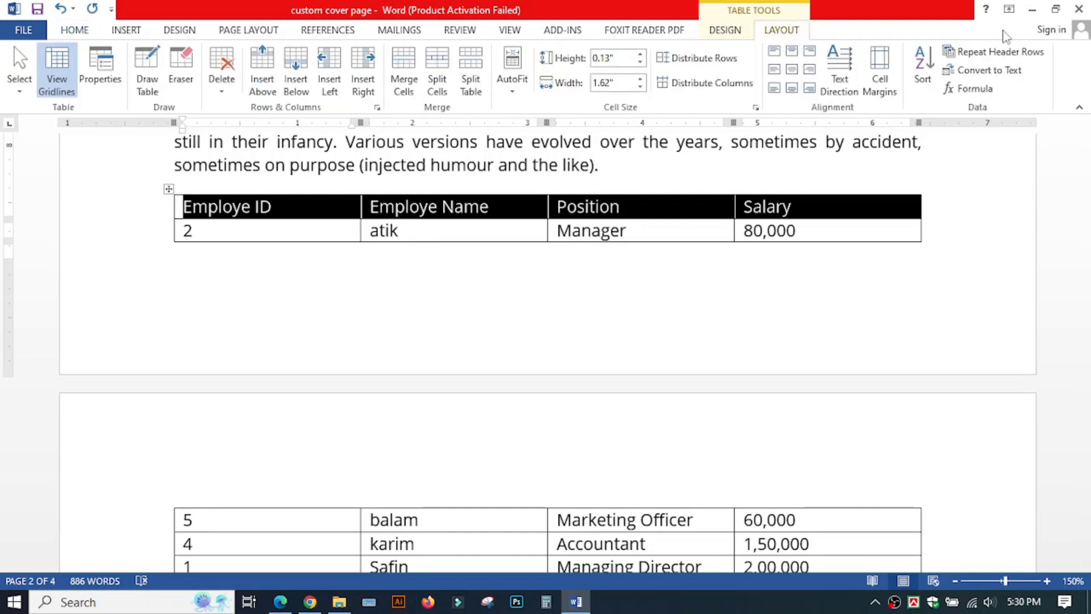
pyautogui.click(998, 54)
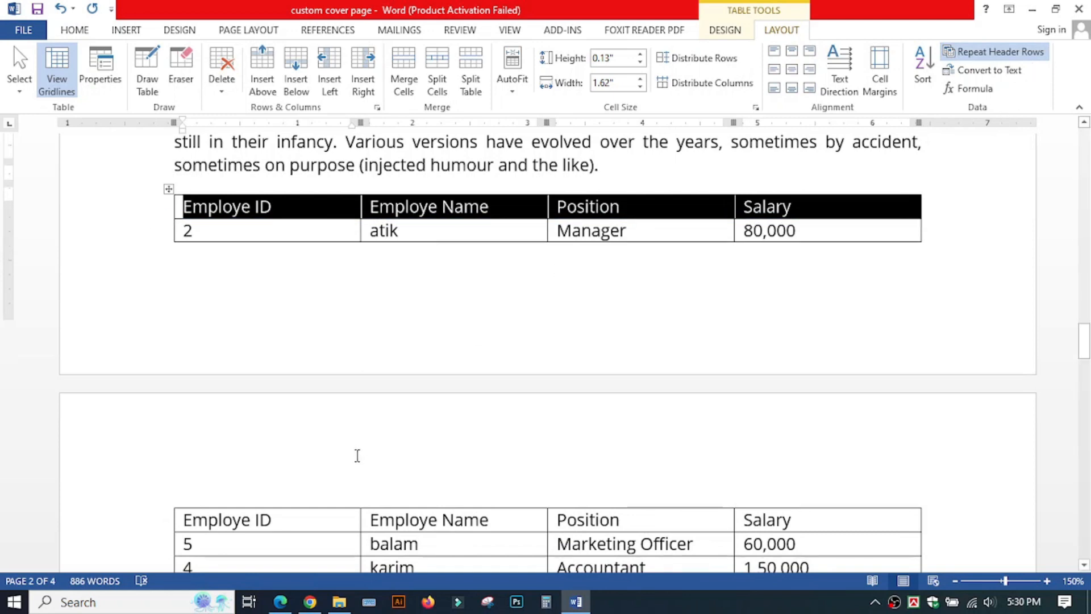
pyautogui.scroll(-1, 355, 453)
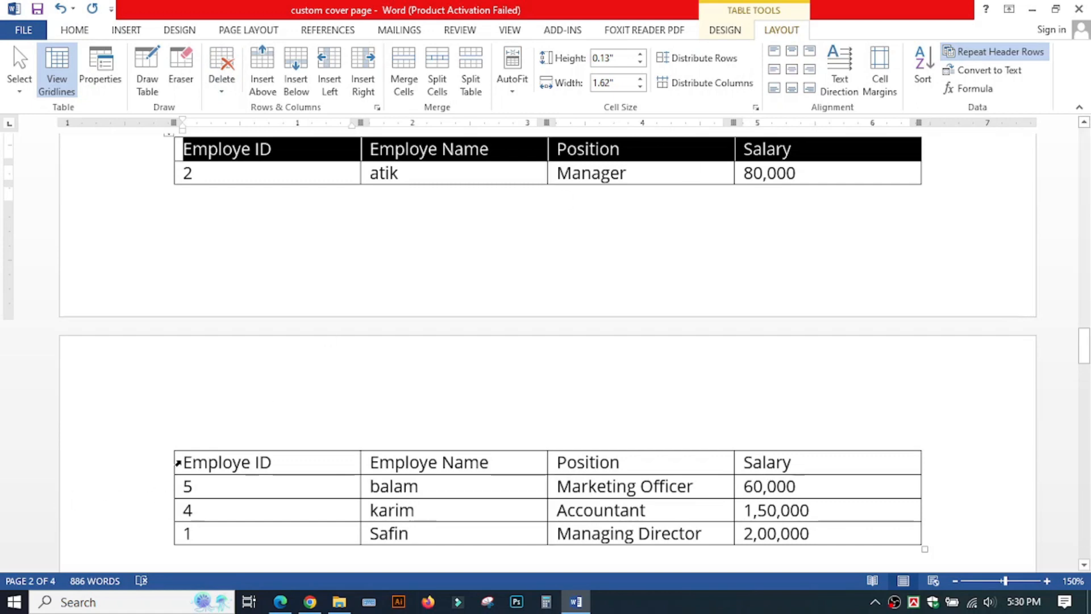
pyautogui.scroll(-3, 711, 453)
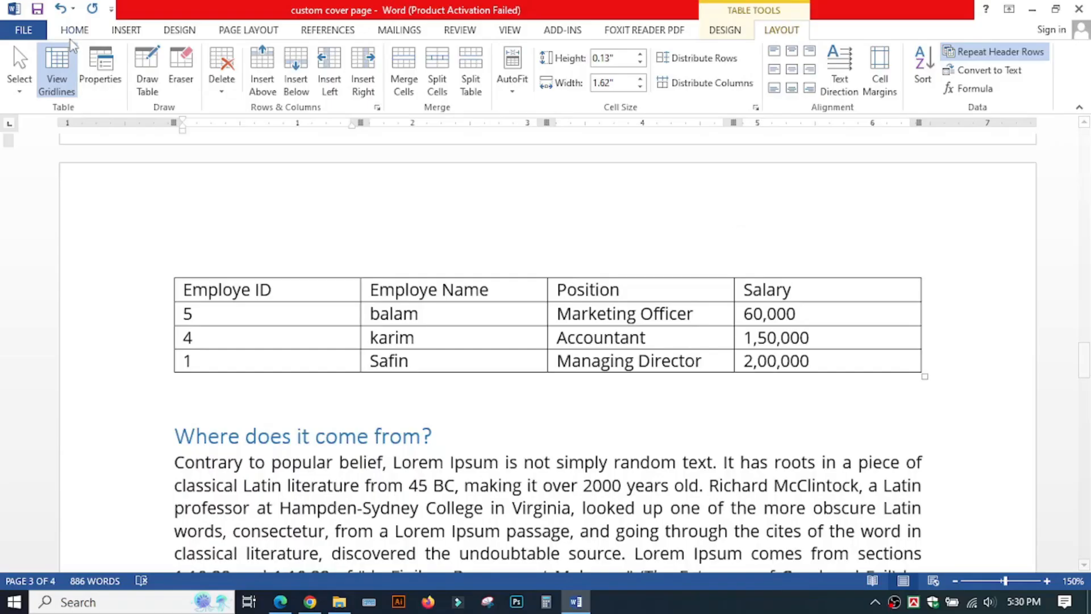
pyautogui.click(134, 33)
pyautogui.click(108, 85)
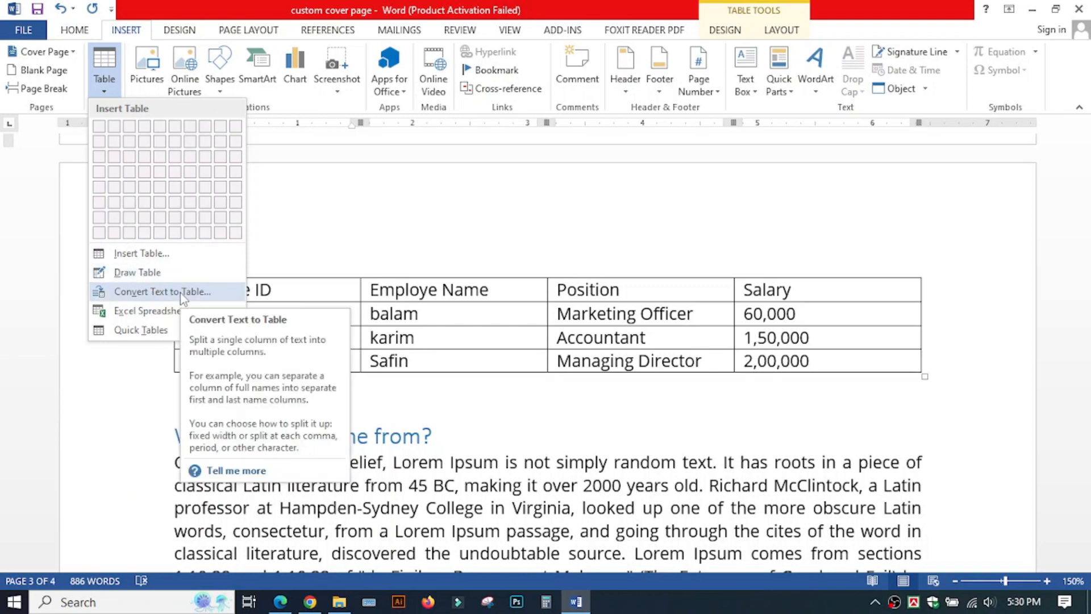
pyautogui.click(775, 30)
pyautogui.click(778, 32)
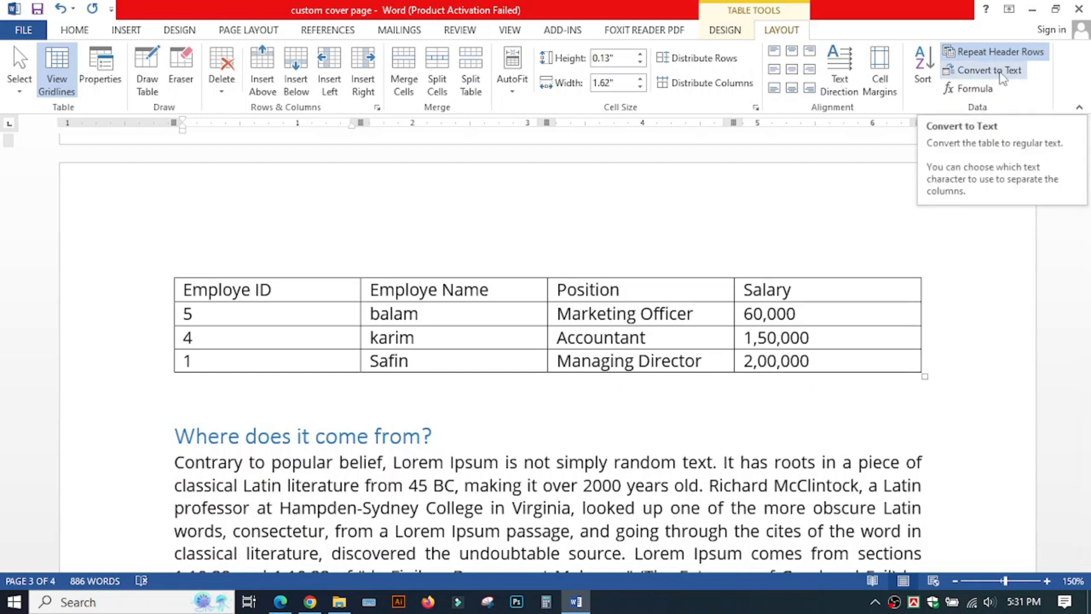
pyautogui.click(449, 331)
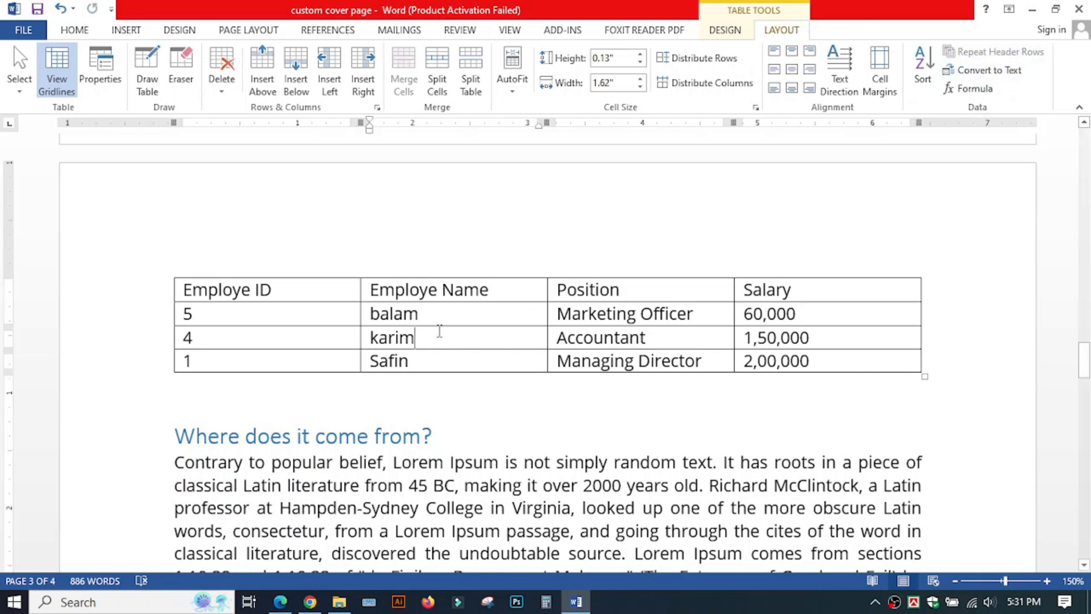
# Add blank lines after the paragraph ending "(injected humour and the like)." so the whole employee table moves onto page 3.
pyautogui.scroll(5, 449, 331)
pyautogui.click(633, 224)
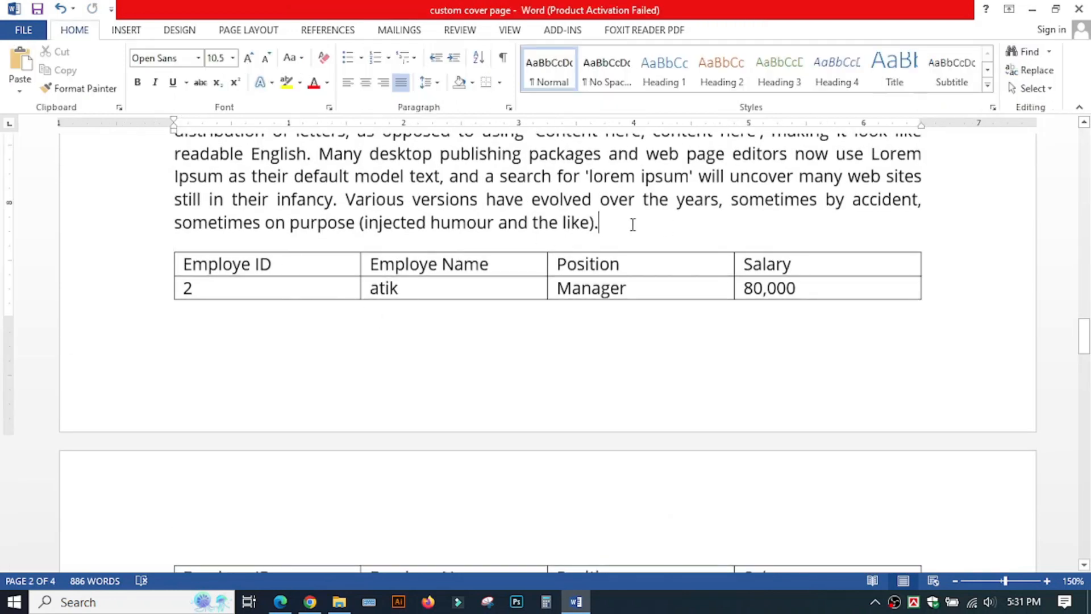
pyautogui.press('Return')
pyautogui.press('Return')
pyautogui.press('Return')
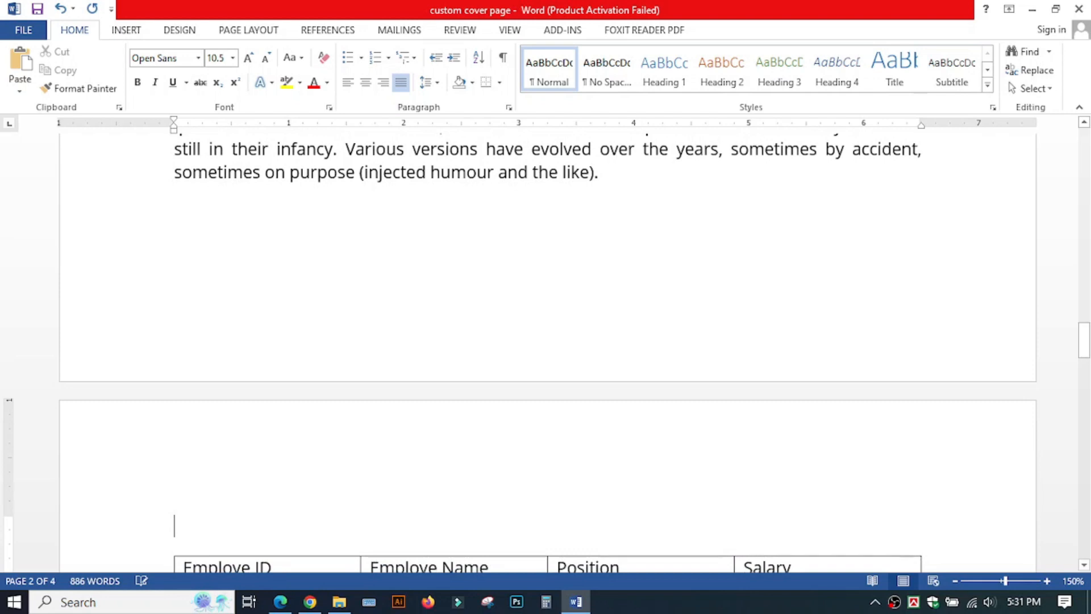
pyautogui.scroll(-3, 639, 226)
pyautogui.scroll(-2, 639, 225)
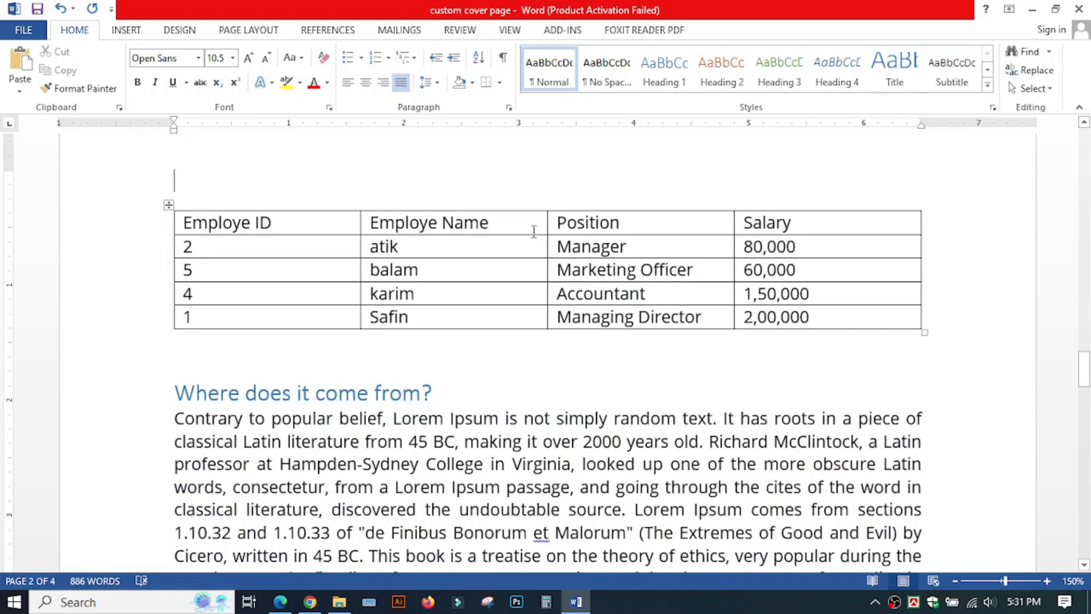
# Convert the whole page 3 employee table to text, separating the cell contents with commas.
pyautogui.click(235, 256)
pyautogui.click(169, 205)
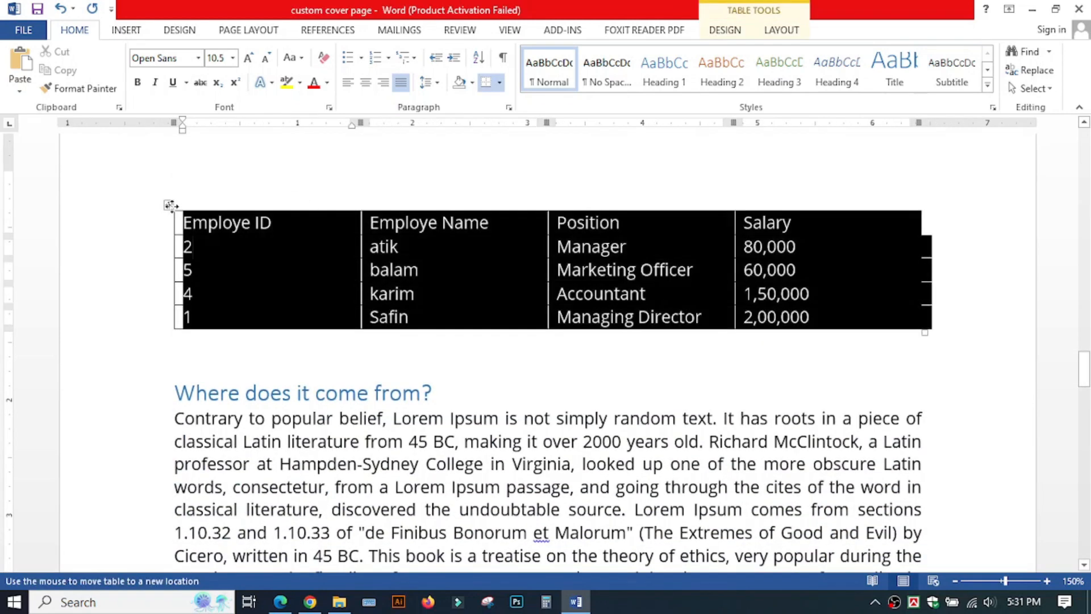
pyautogui.click(777, 34)
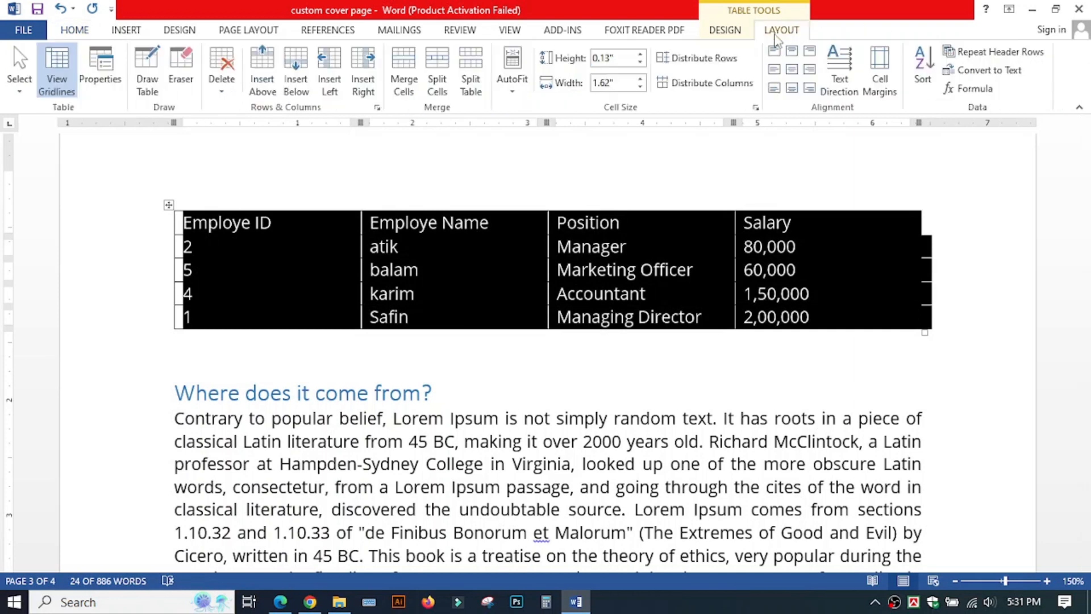
pyautogui.click(967, 75)
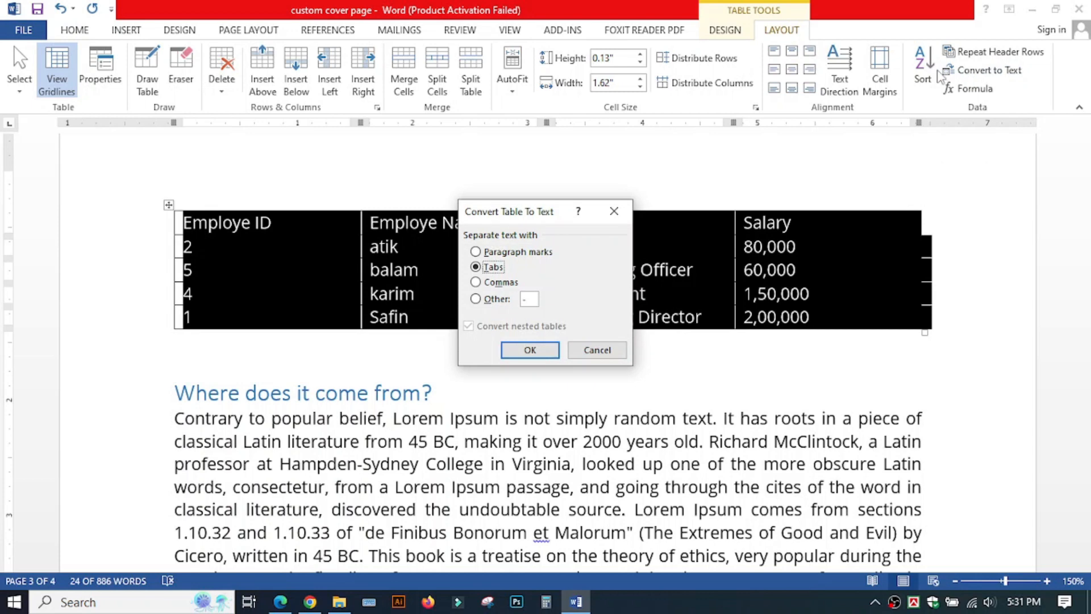
pyautogui.moveTo(534, 218); pyautogui.dragTo(702, 58)
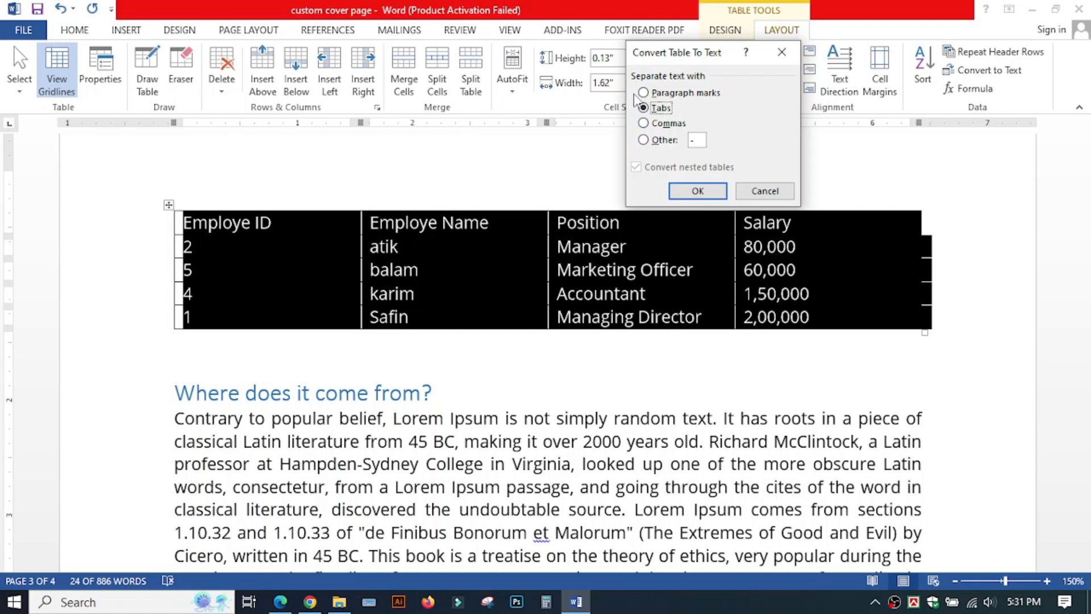
pyautogui.click(643, 124)
pyautogui.click(698, 191)
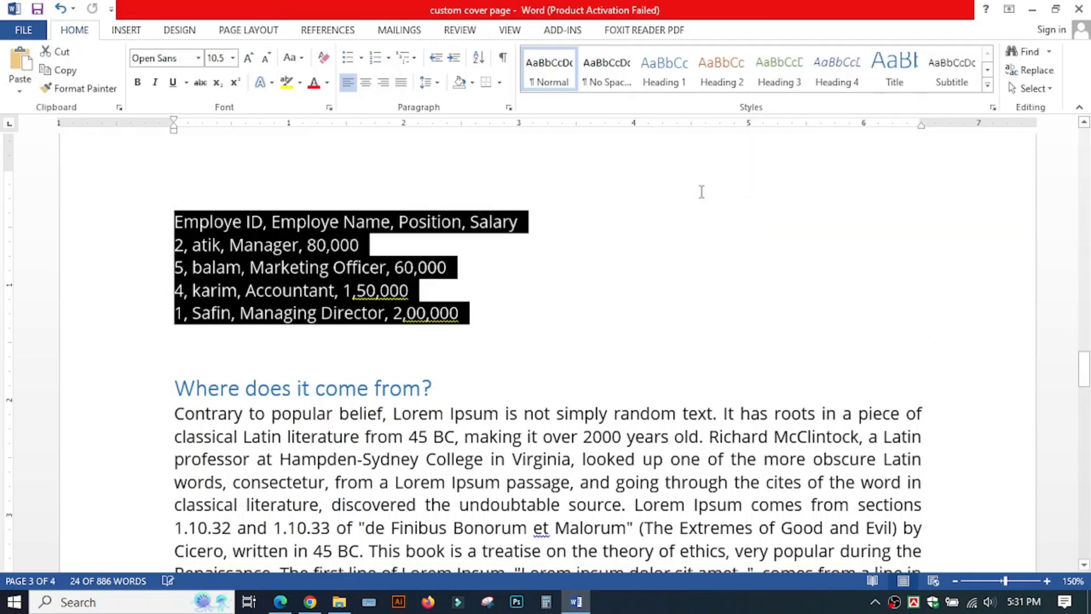
pyautogui.click(528, 316)
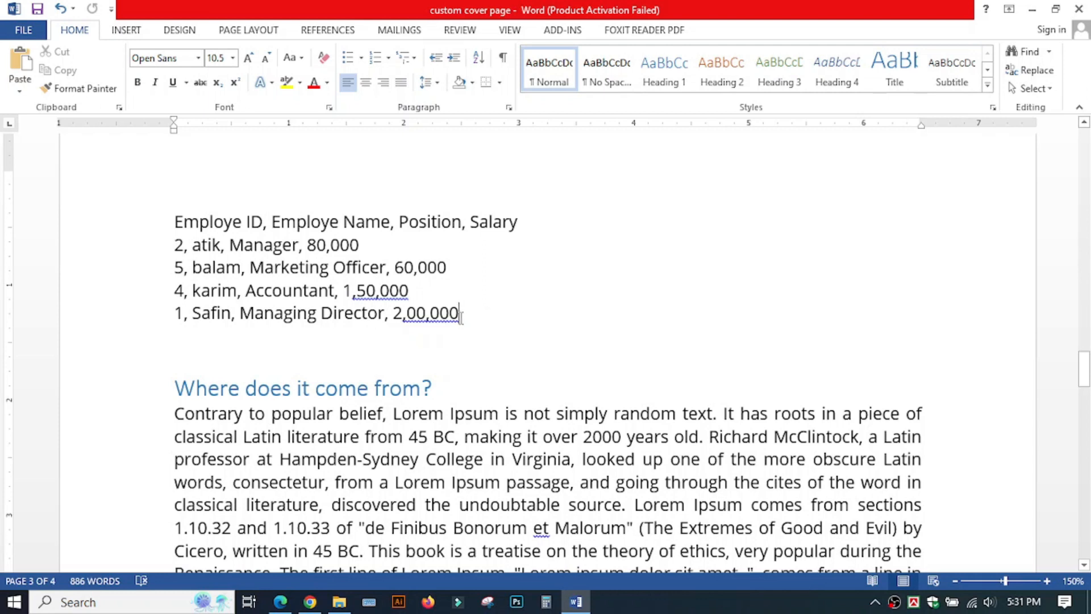
# Convert the five comma-separated employee lines into a six-column table, separating at commas with automatic fixed column width.
pyautogui.moveTo(464, 313); pyautogui.dragTo(175, 221)
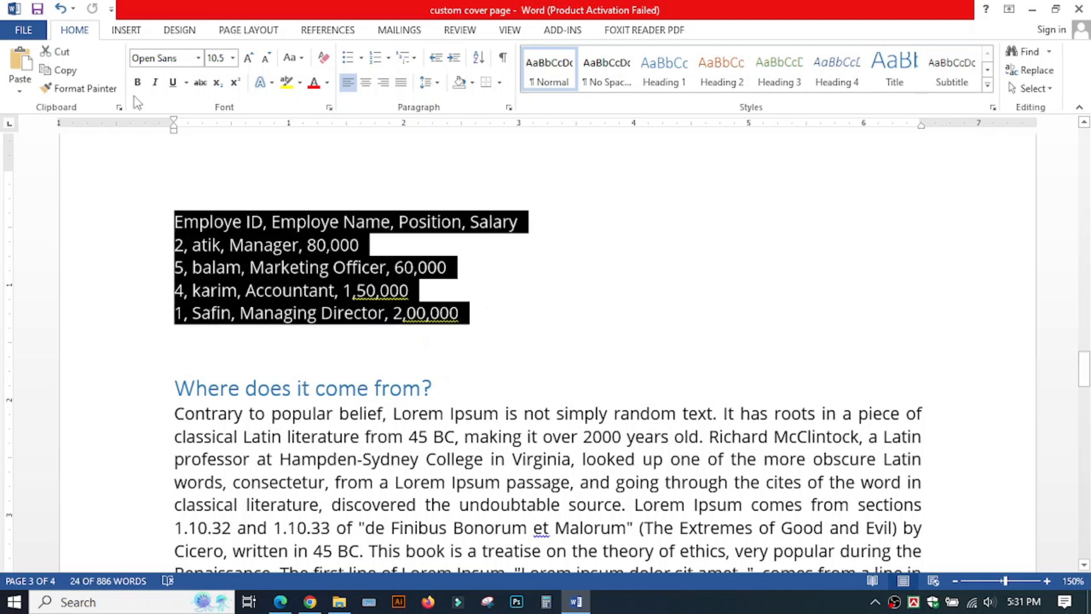
pyautogui.click(126, 31)
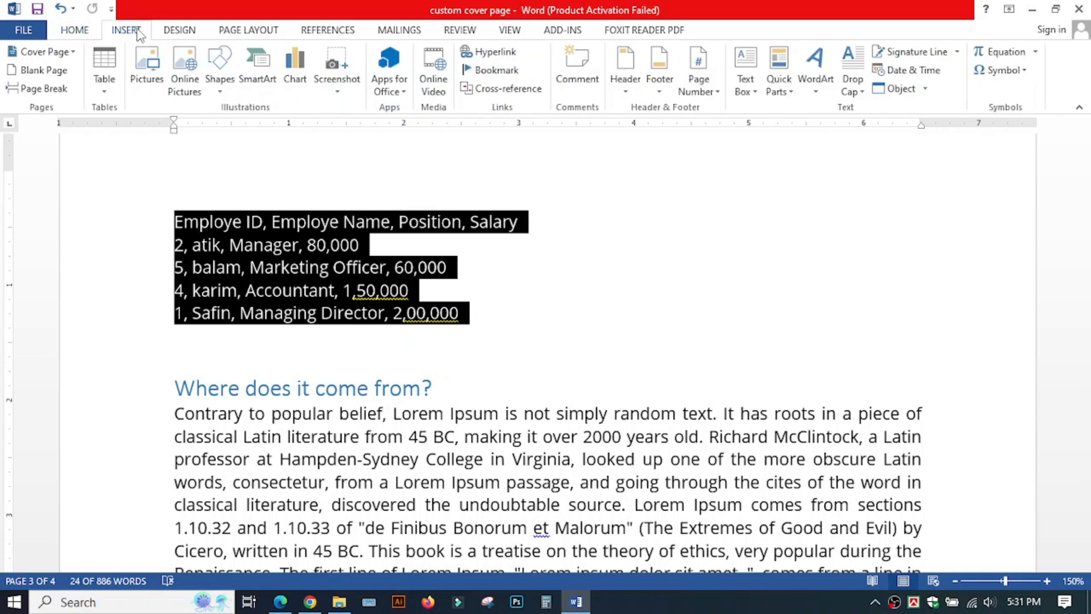
pyautogui.click(108, 88)
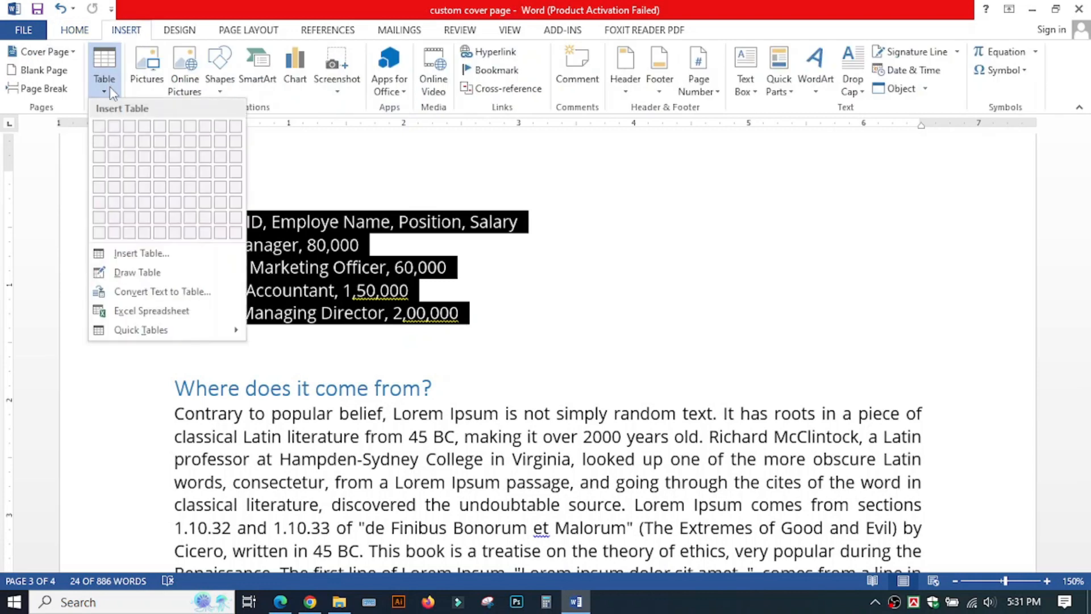
pyautogui.click(162, 291)
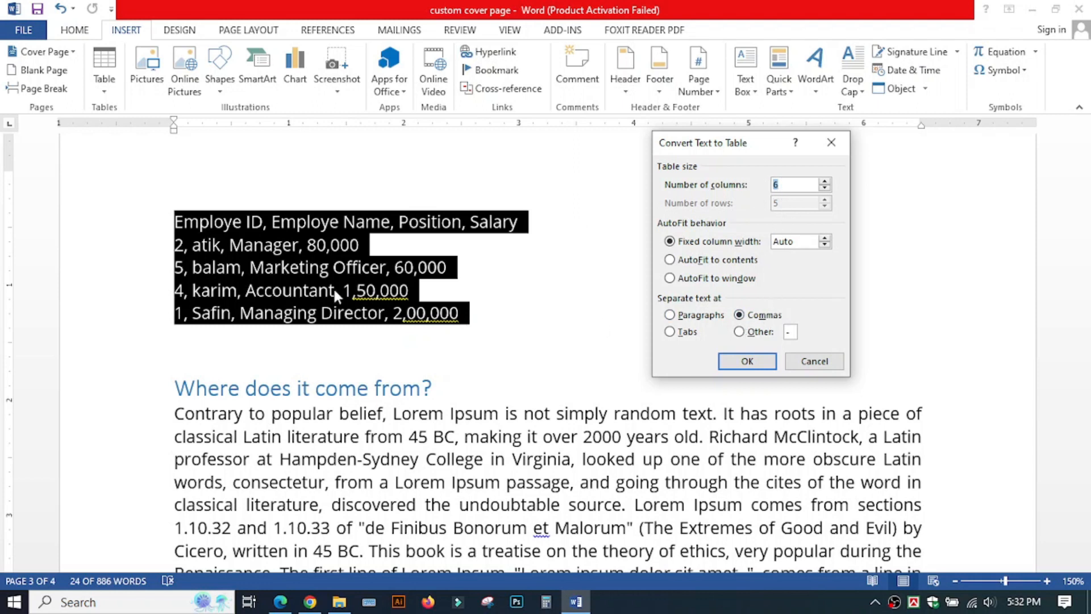
pyautogui.click(750, 359)
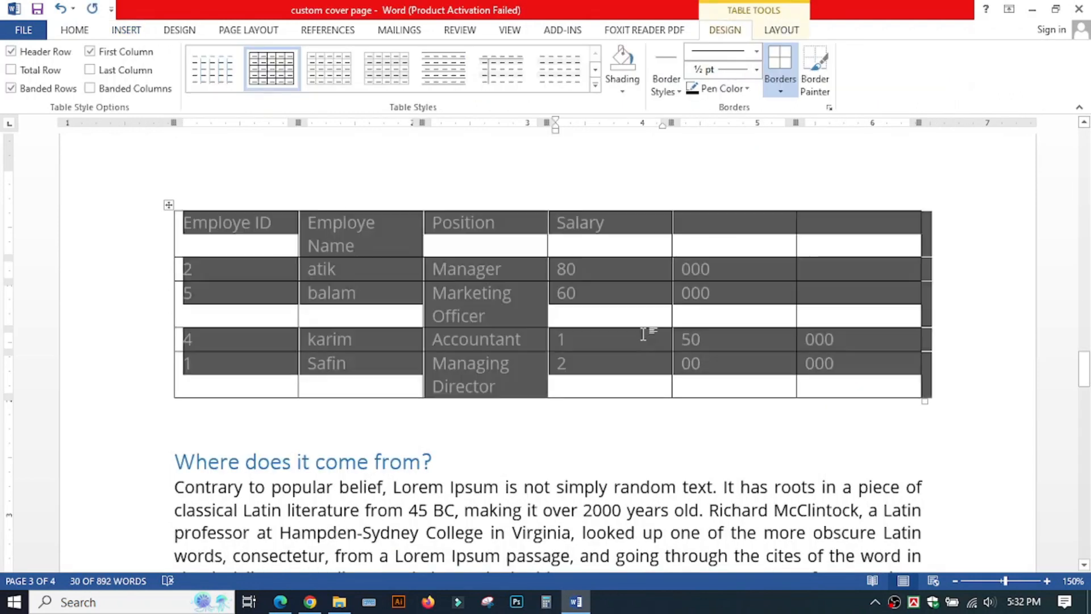
pyautogui.click(643, 333)
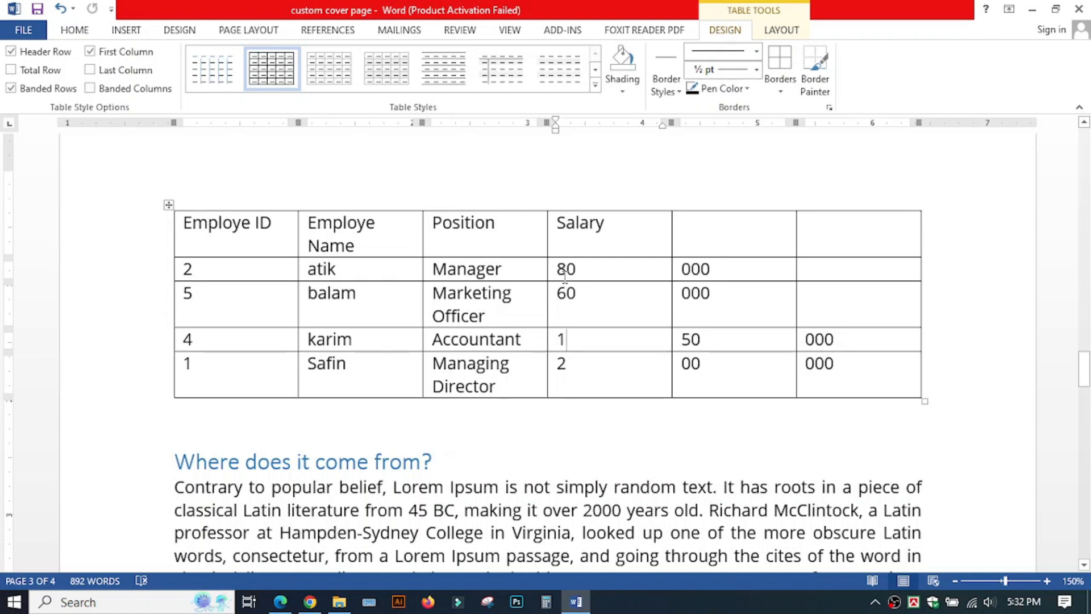
# Examine the salary cells of the converted table and compare them with the salary column of the first table.
pyautogui.moveTo(561, 270); pyautogui.dragTo(710, 270)
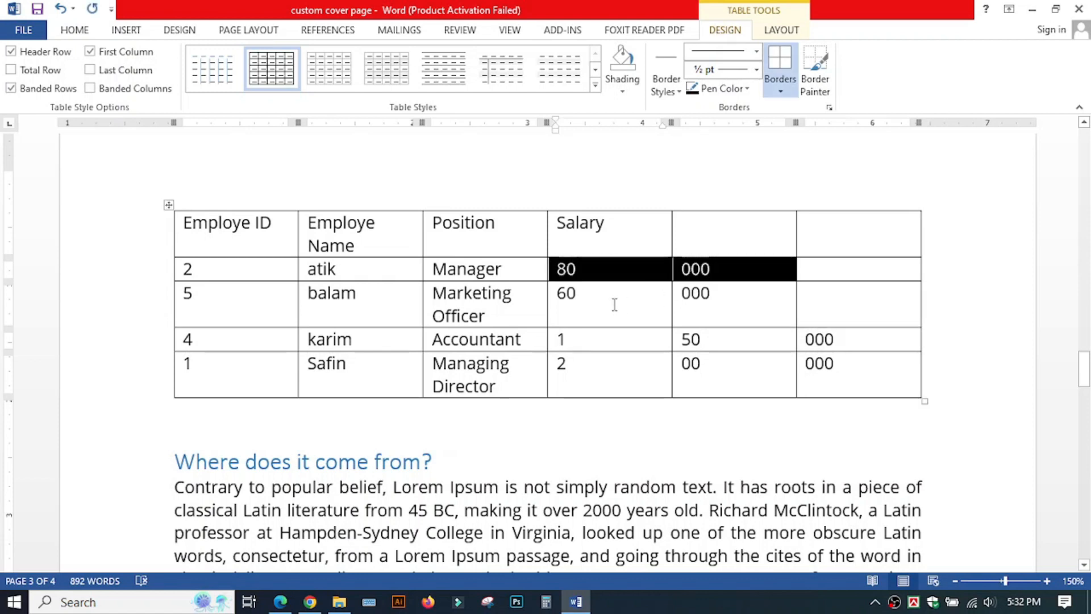
pyautogui.click(646, 297)
pyautogui.scroll(8, 642, 296)
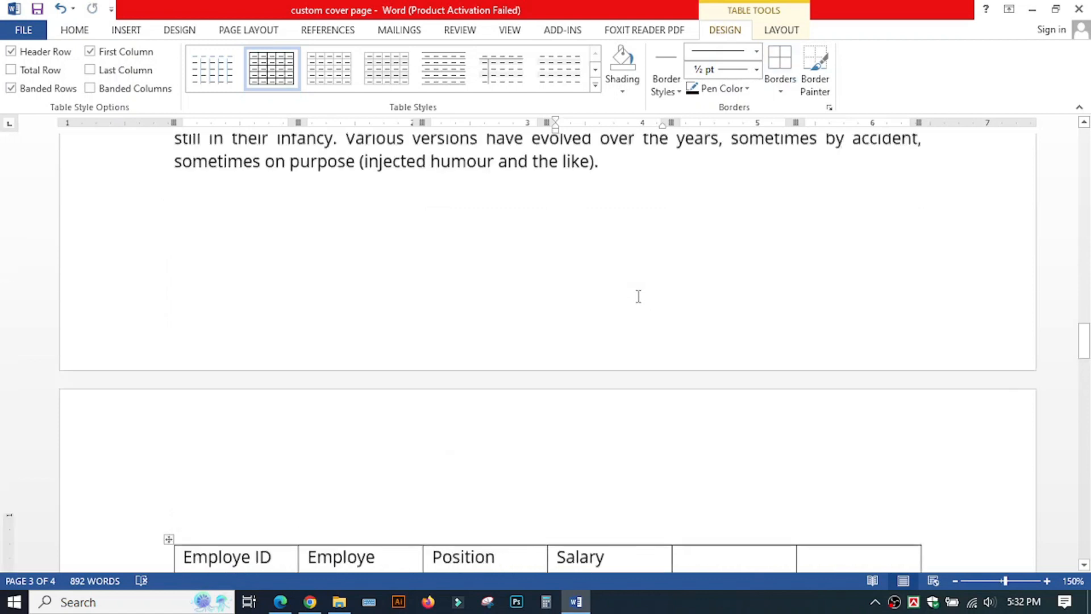
pyautogui.scroll(2, 639, 296)
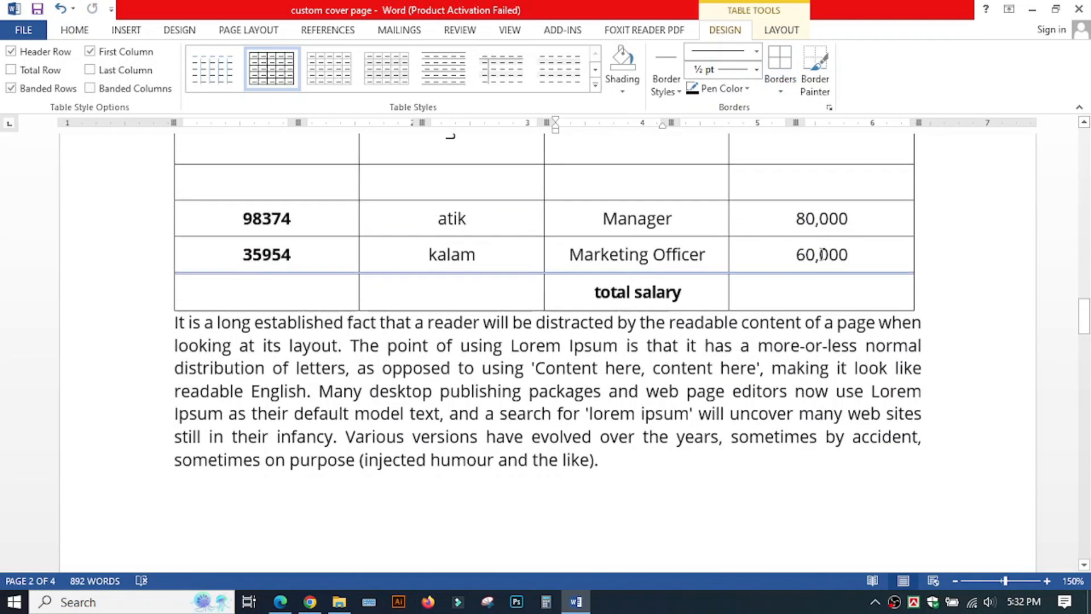
pyautogui.scroll(3, 822, 254)
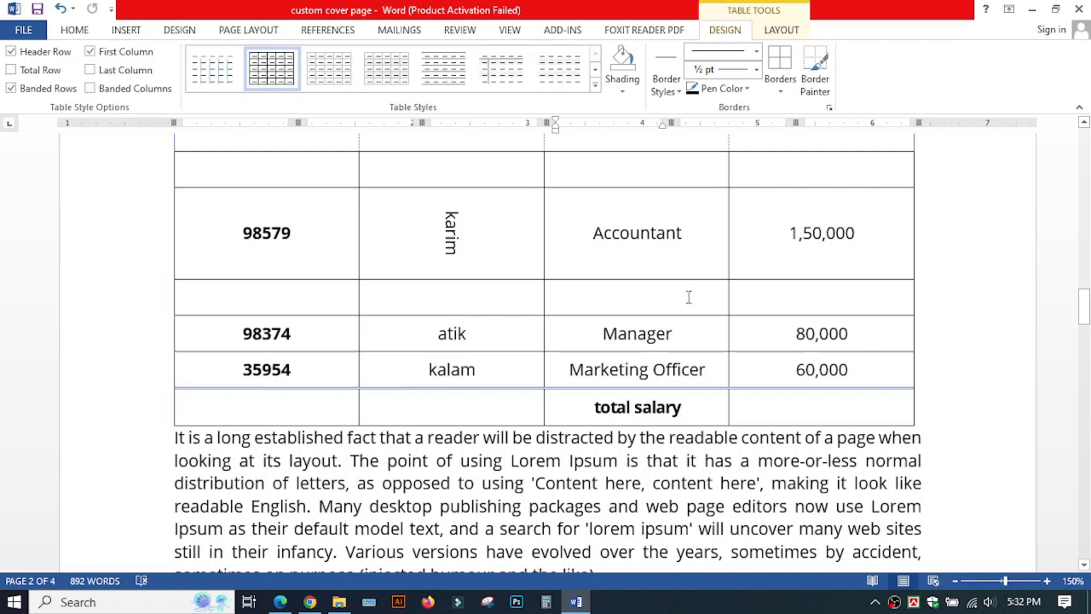
pyautogui.scroll(-10, 688, 296)
pyautogui.scroll(4, 613, 347)
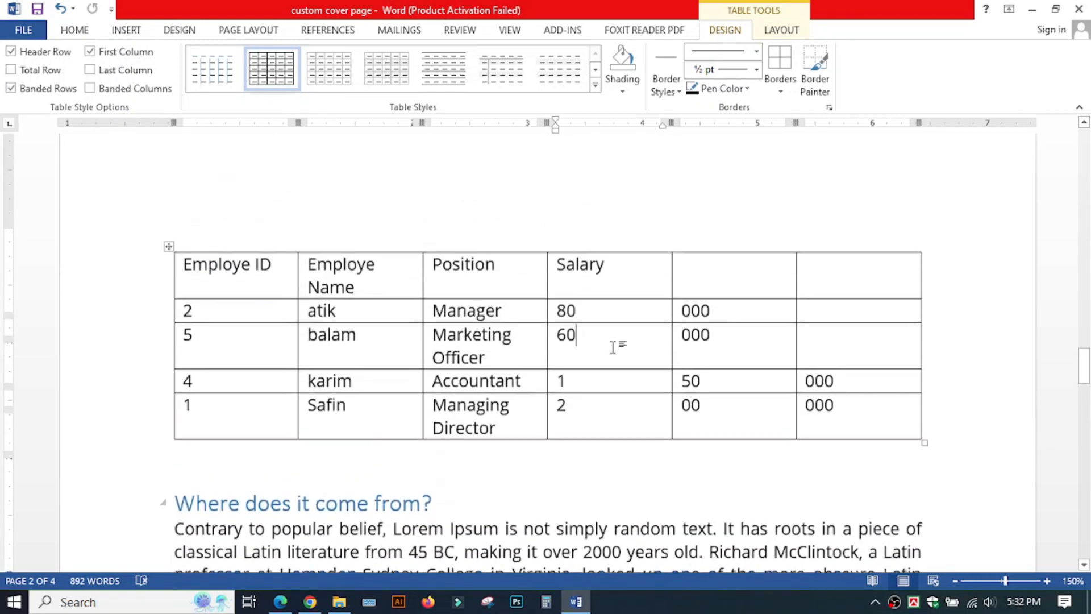
# Undo the conversion of the employee lines into a six-column table, restoring the comma-separated text.
pyautogui.scroll(1, 613, 348)
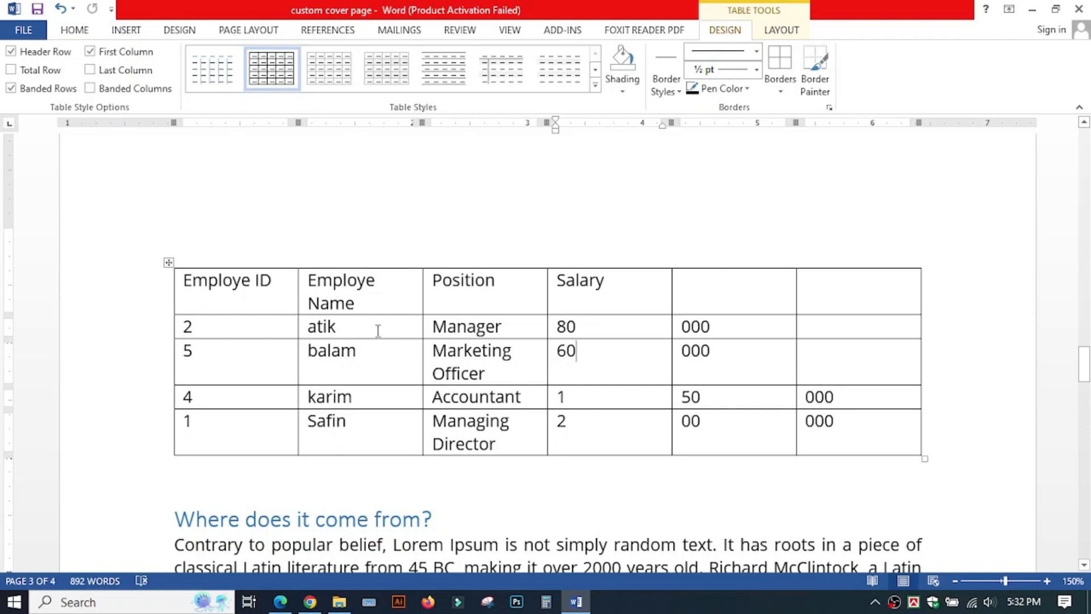
pyautogui.doubleClick(635, 327)
pyautogui.click(715, 327)
pyautogui.moveTo(715, 327); pyautogui.dragTo(680, 328)
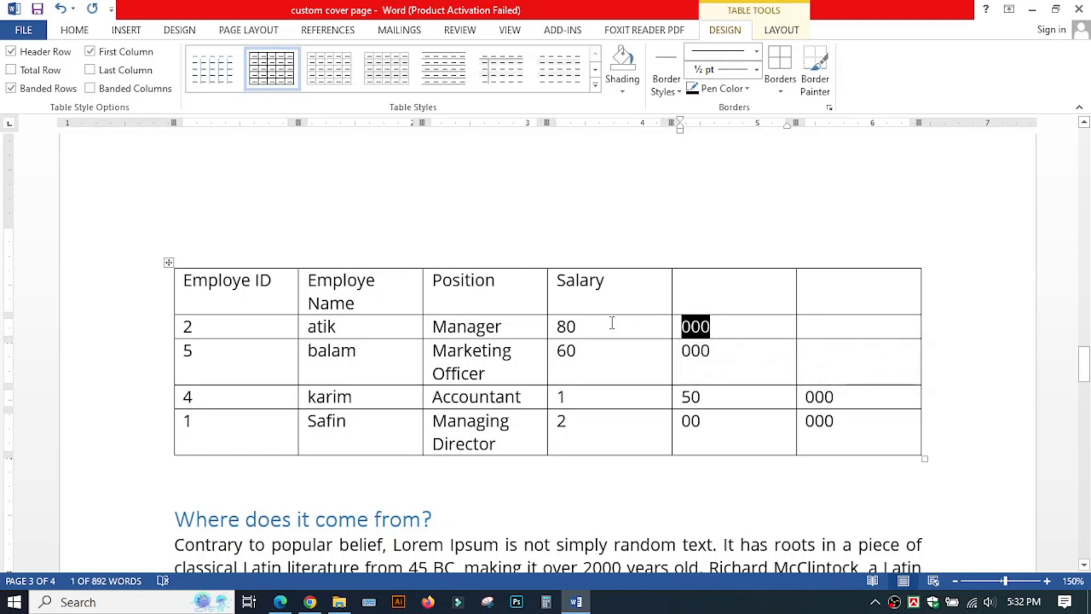
pyautogui.hotkey('ctrl', 'z')
# Remove the thousands commas from the four salaries in the employee lines so they read 80000, 60000, 150000 and 200000.
pyautogui.click(427, 346)
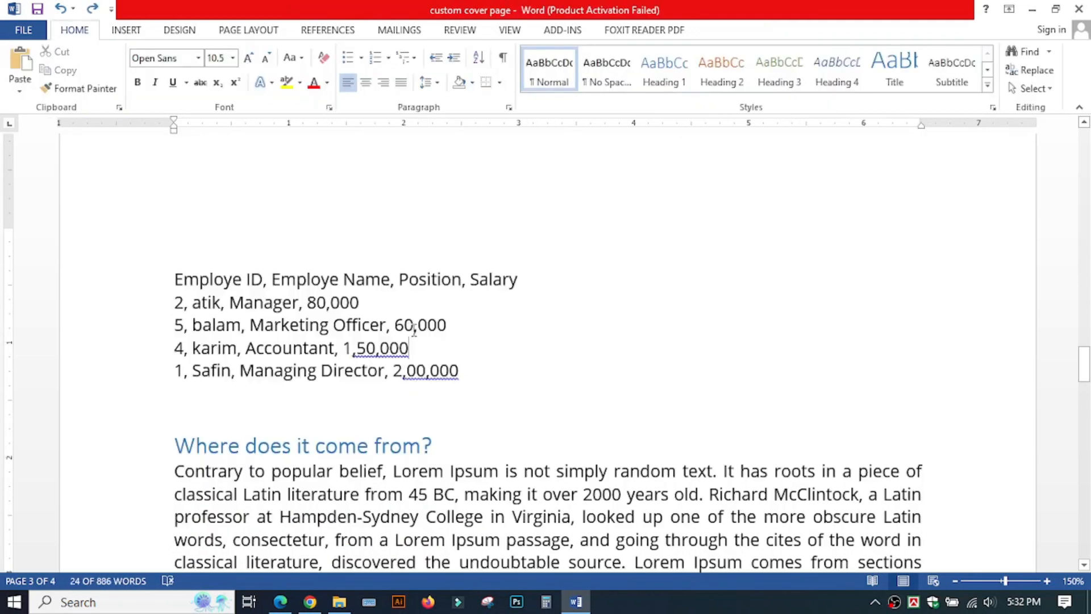
pyautogui.hotkey('ctrl', 'y')
pyautogui.hotkey('ctrl', 'y')
pyautogui.hotkey('ctrl', 'y')
pyautogui.hotkey('ctrl', 'y')
pyautogui.hotkey('ctrl', 'y')
pyautogui.hotkey('ctrl', 'y')
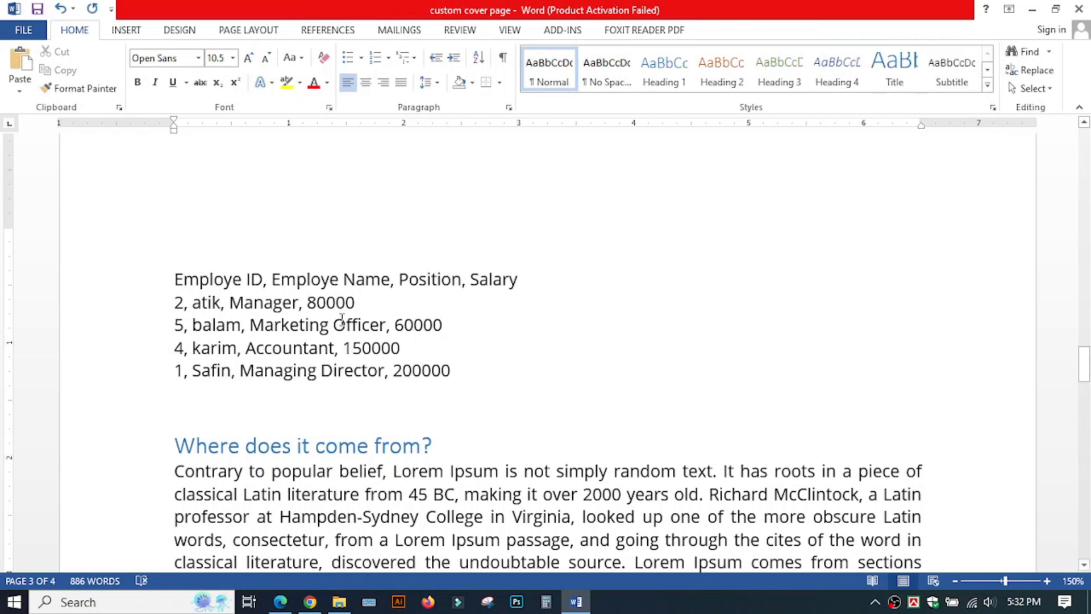
# Convert the five comma-separated employee lines, from the heading line to the 200000 salary line, into a four-column table.
pyautogui.click(132, 34)
pyautogui.click(104, 68)
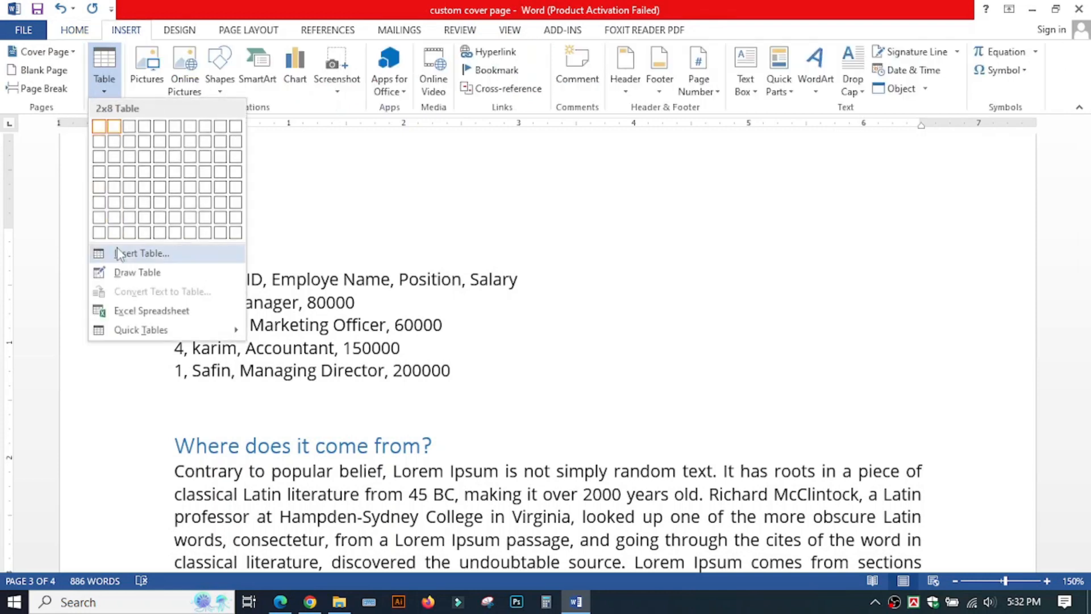
pyautogui.click(462, 366)
pyautogui.moveTo(463, 371); pyautogui.dragTo(172, 277)
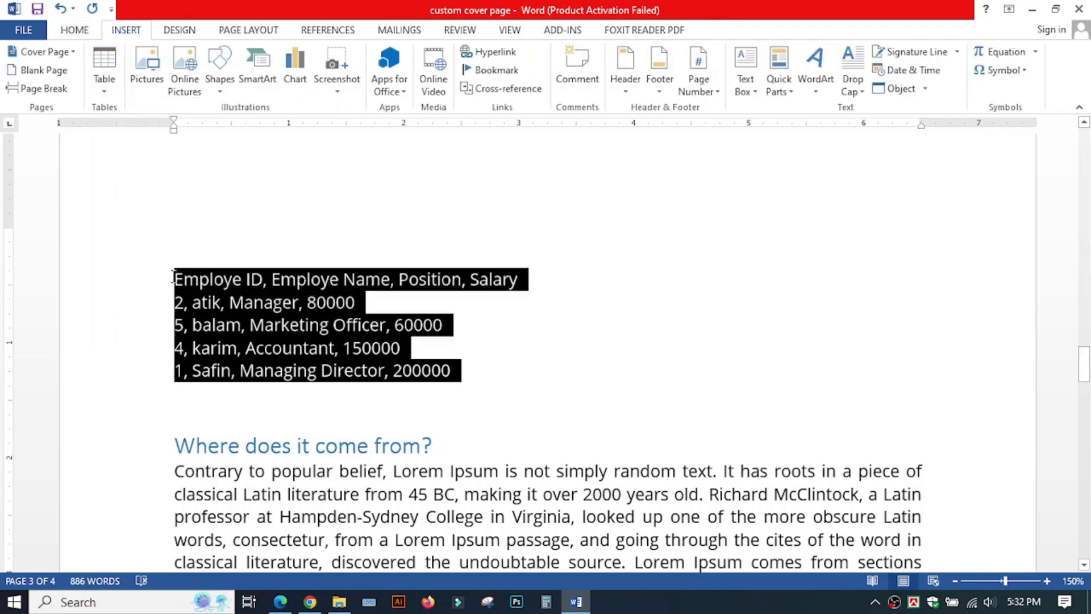
pyautogui.click(104, 68)
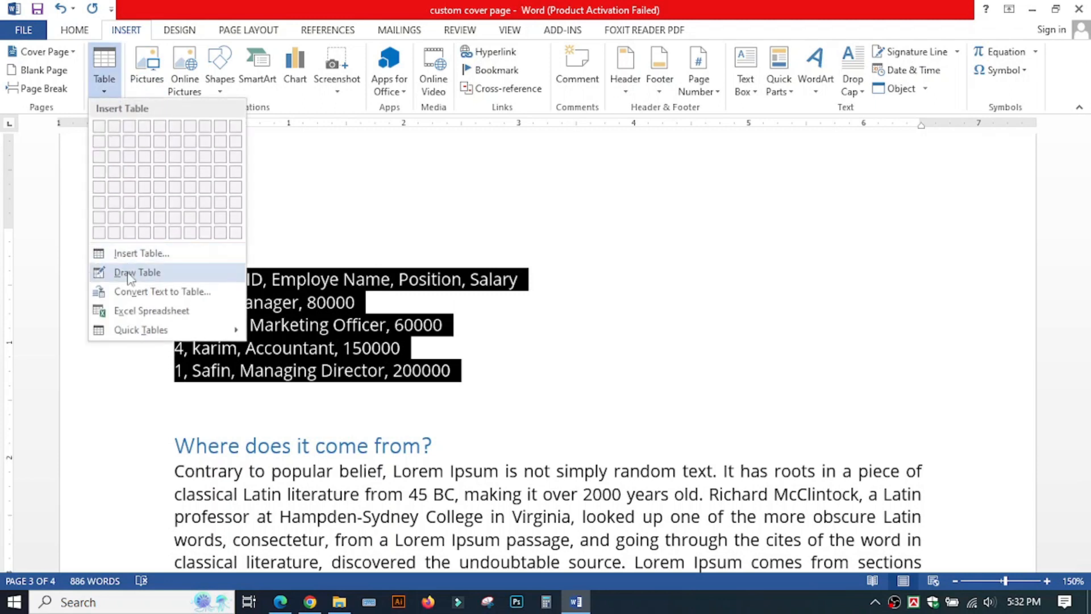
pyautogui.click(136, 291)
pyautogui.click(722, 357)
pyautogui.doubleClick(745, 349)
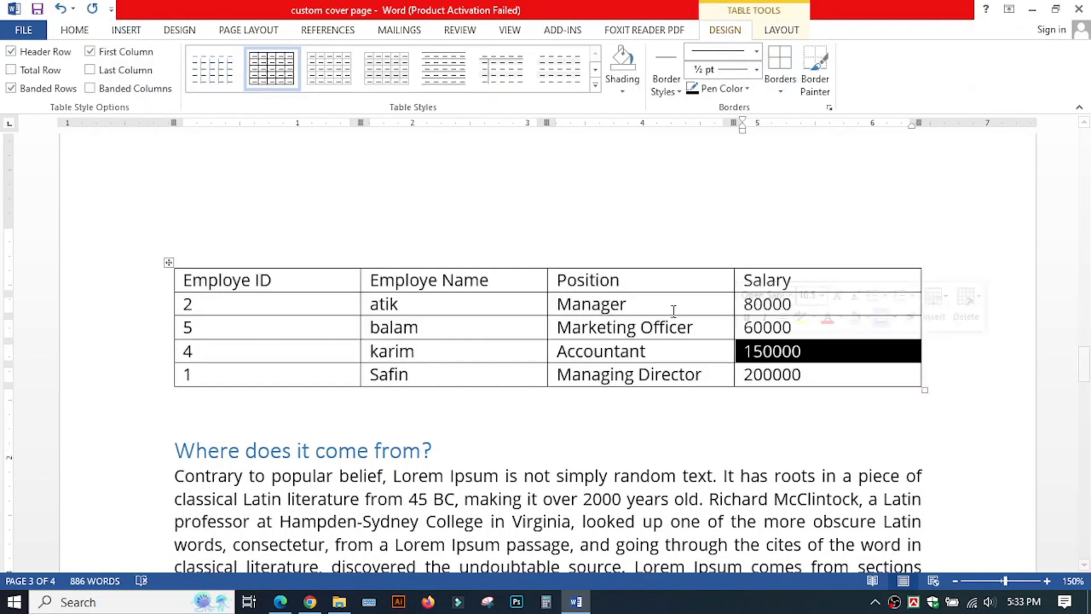
# Open the Formula dialog for the Marketing Officer cell and move the dialog upward, clear of most of the table.
pyautogui.click(640, 327)
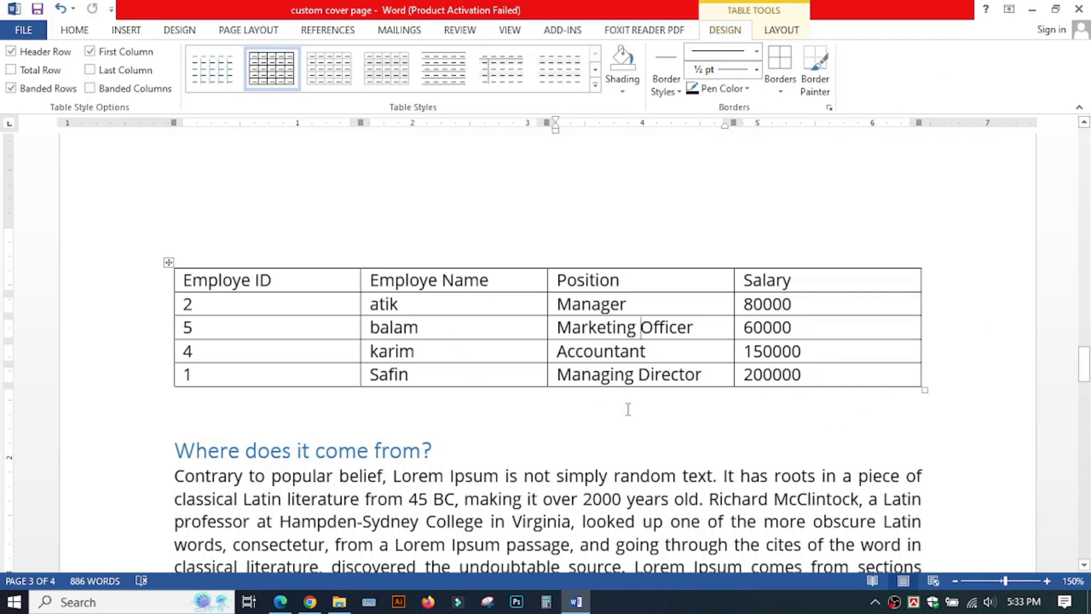
pyautogui.click(782, 30)
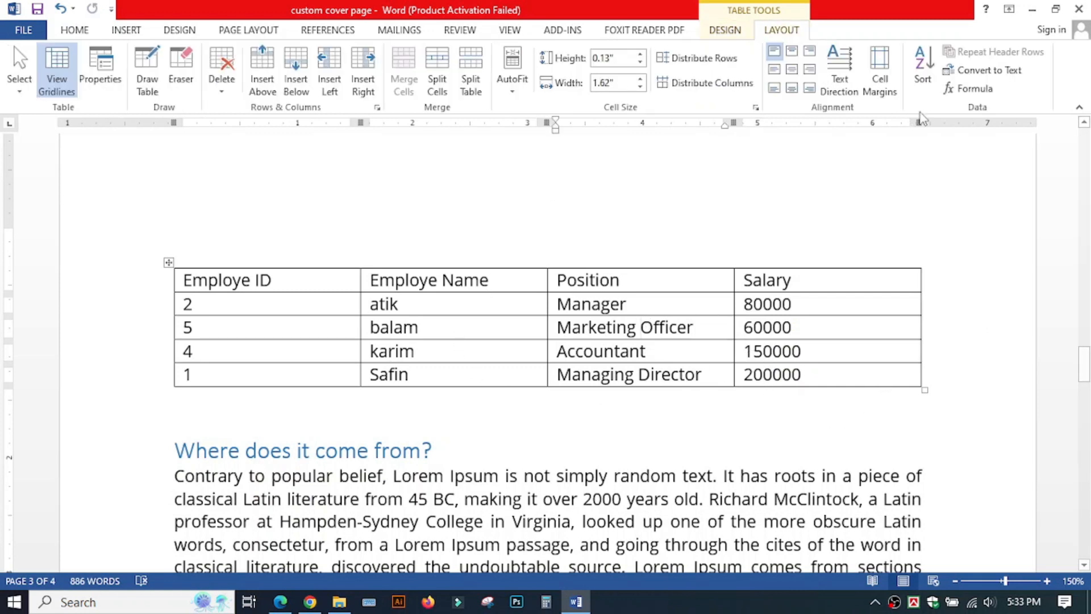
pyautogui.click(969, 88)
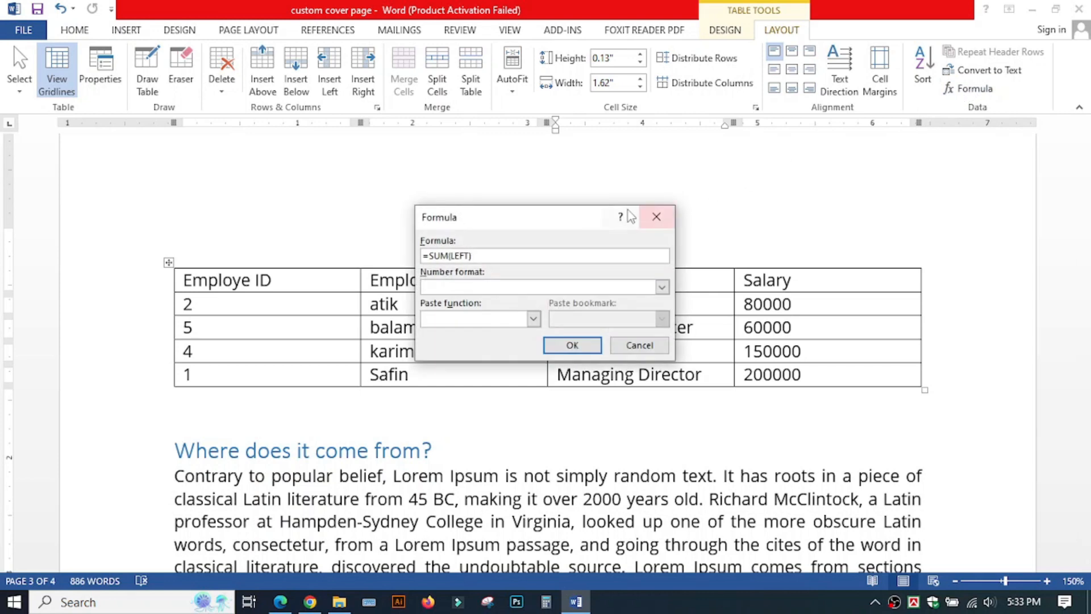
pyautogui.moveTo(509, 224); pyautogui.dragTo(522, 159)
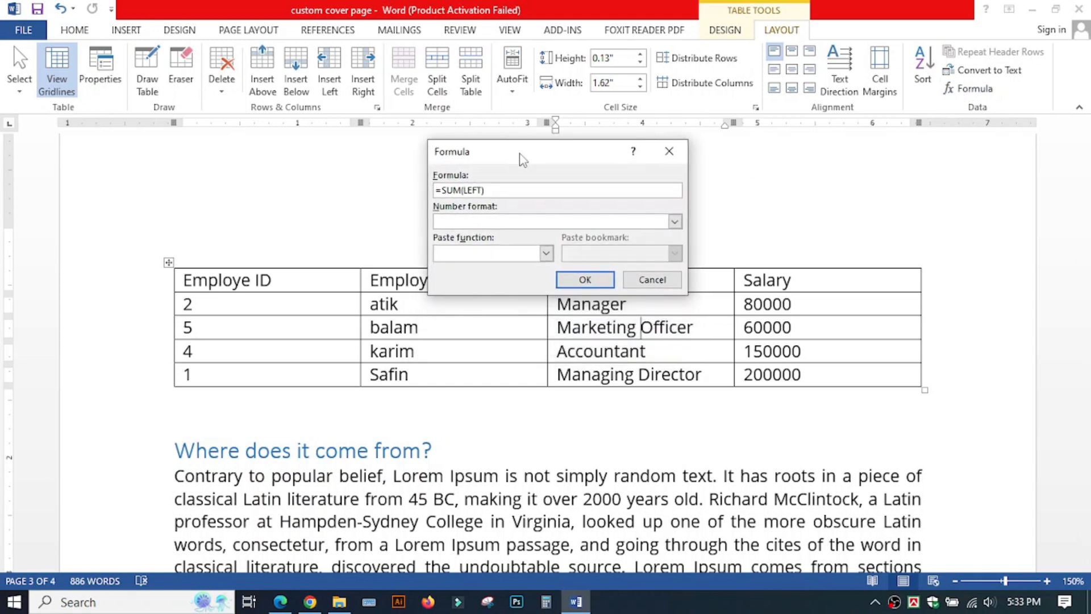